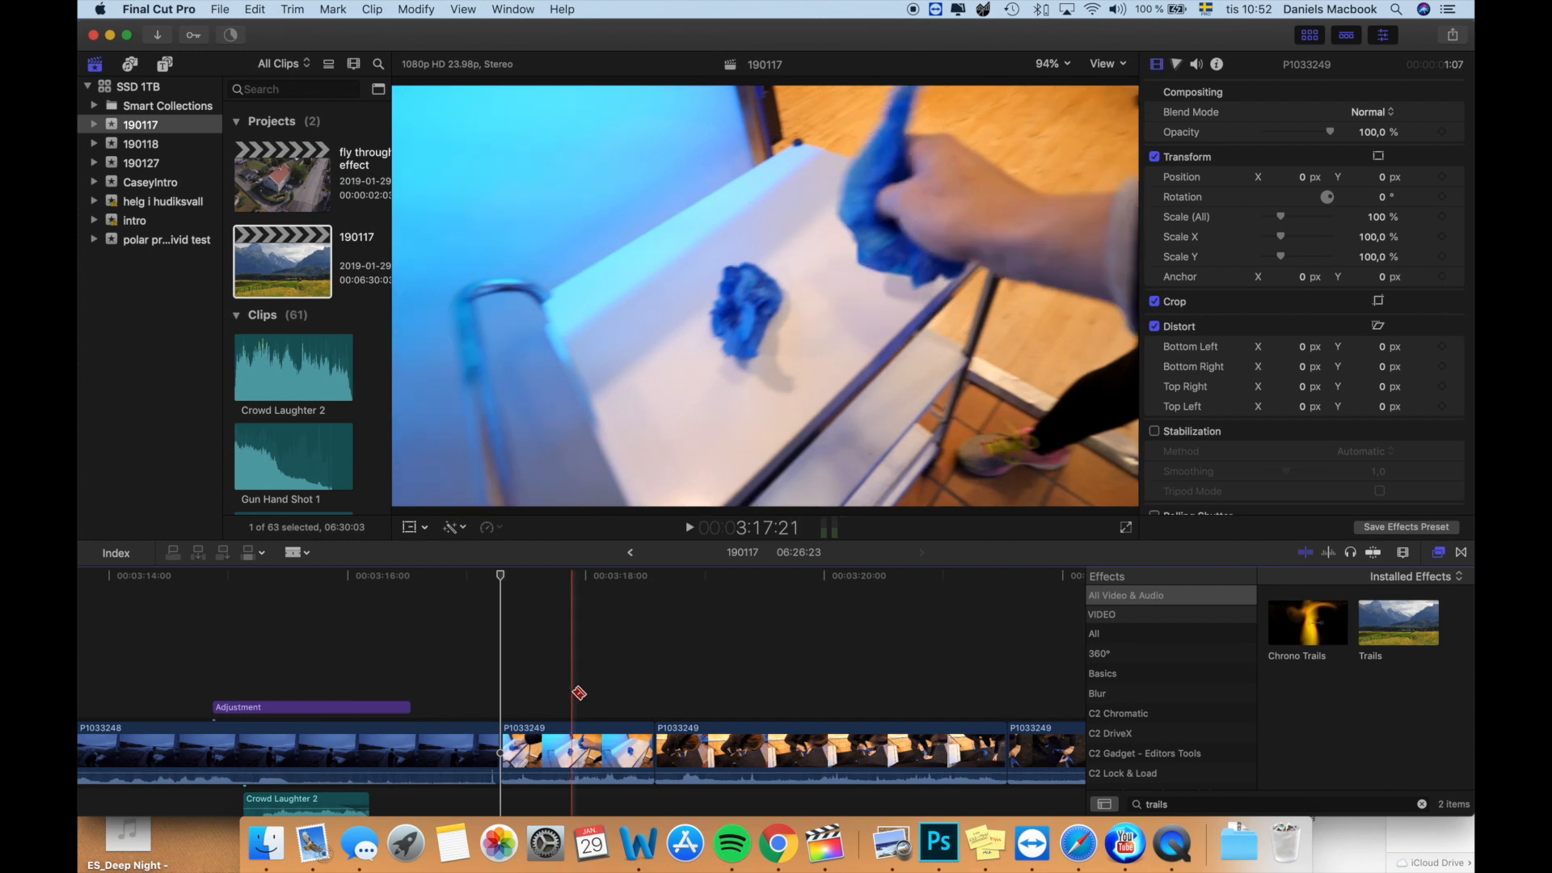
- Paste the finished split-screen composite at the cut between P1033248 and P1033249 and play it back
key(space)
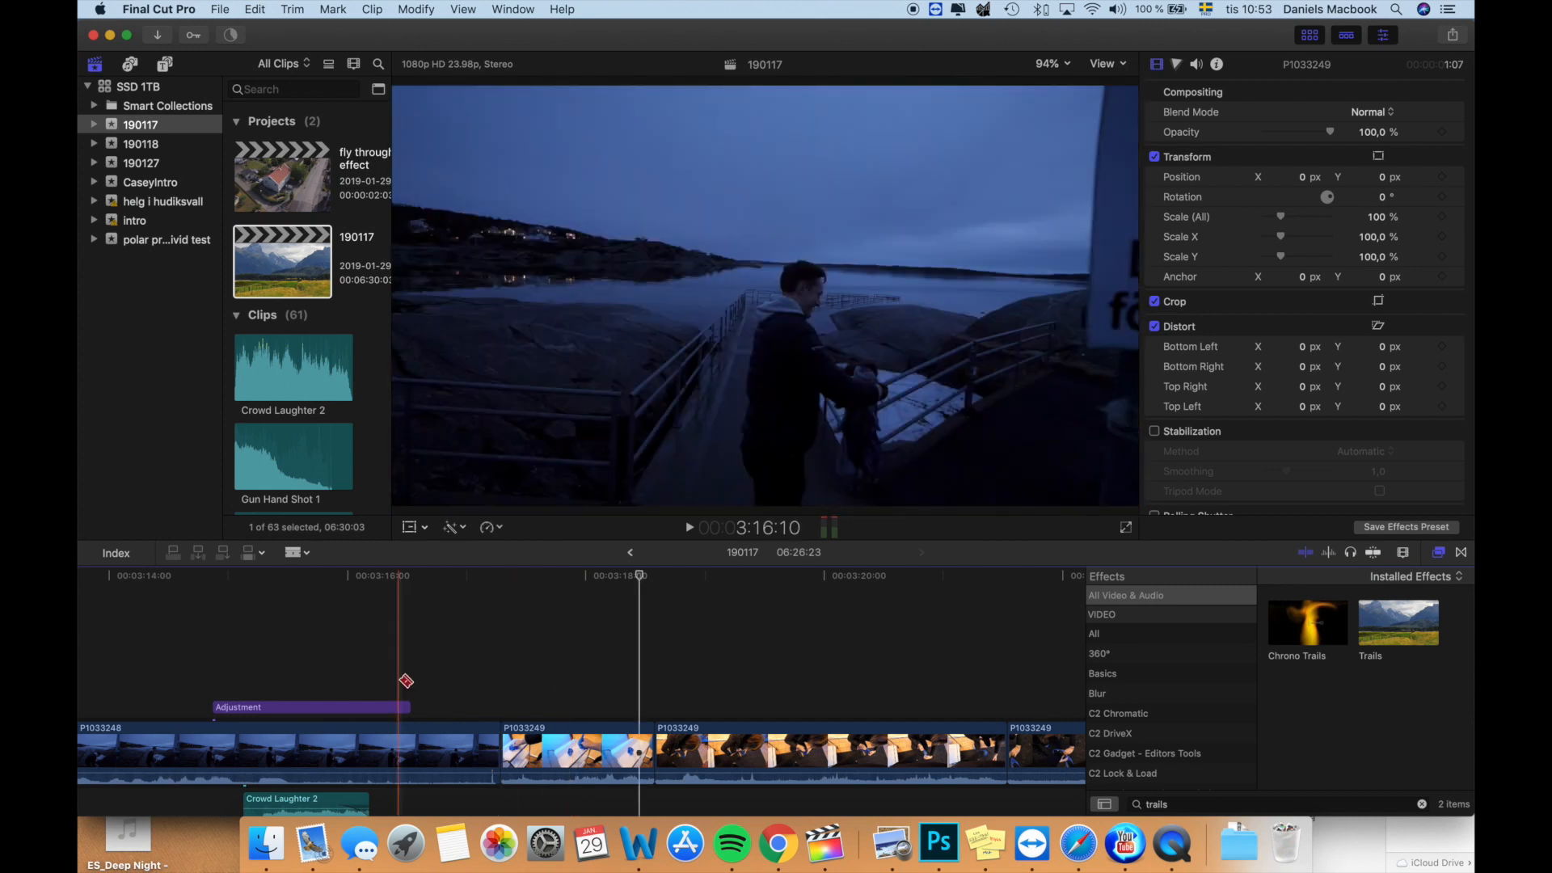
key(space)
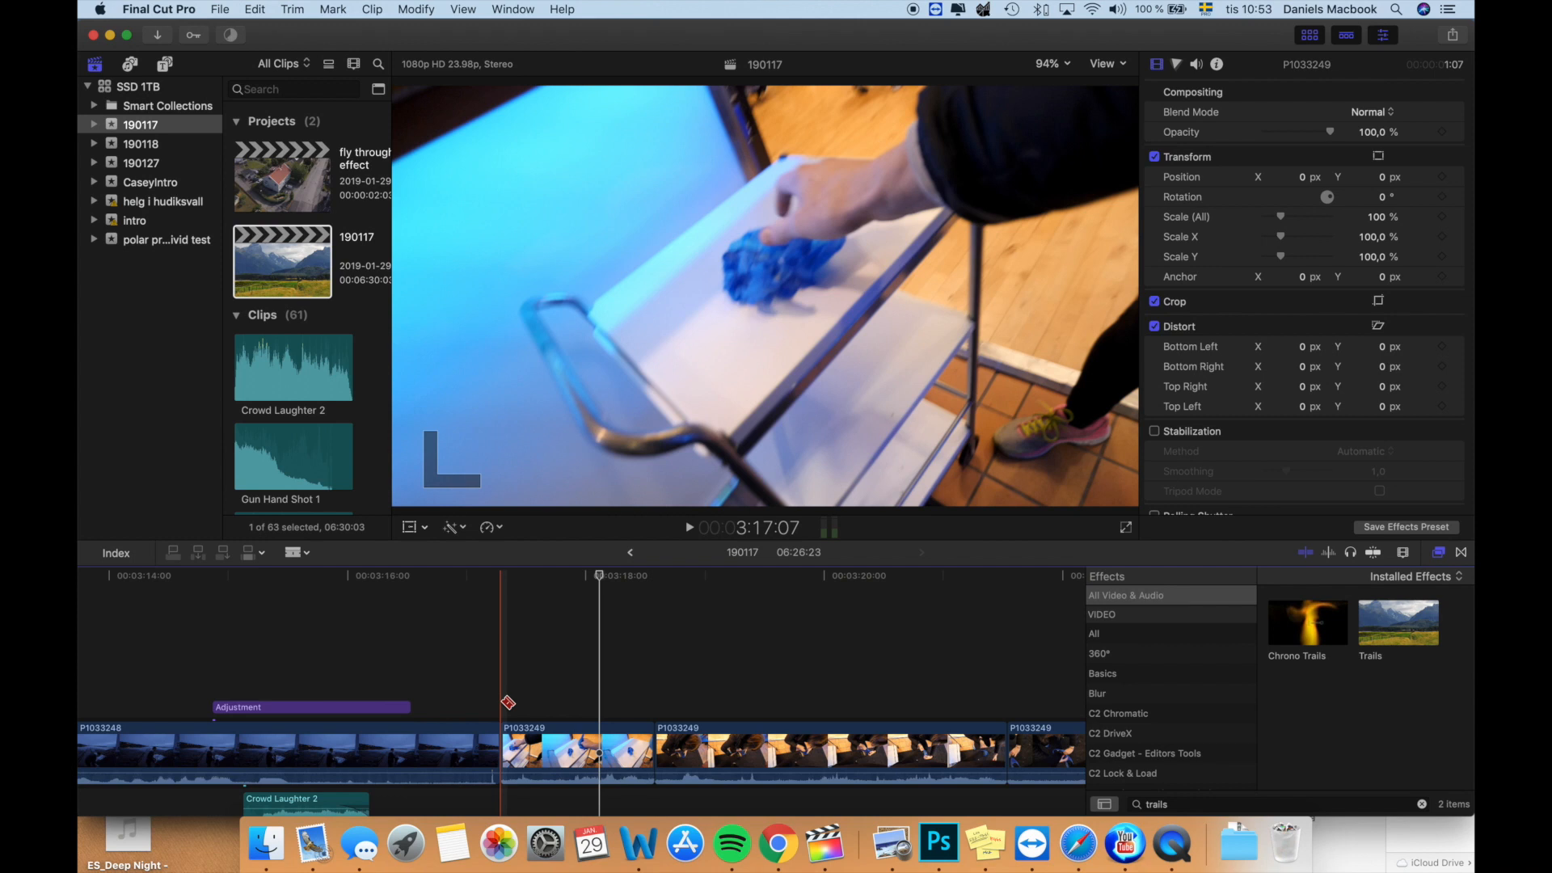
key(super+v)
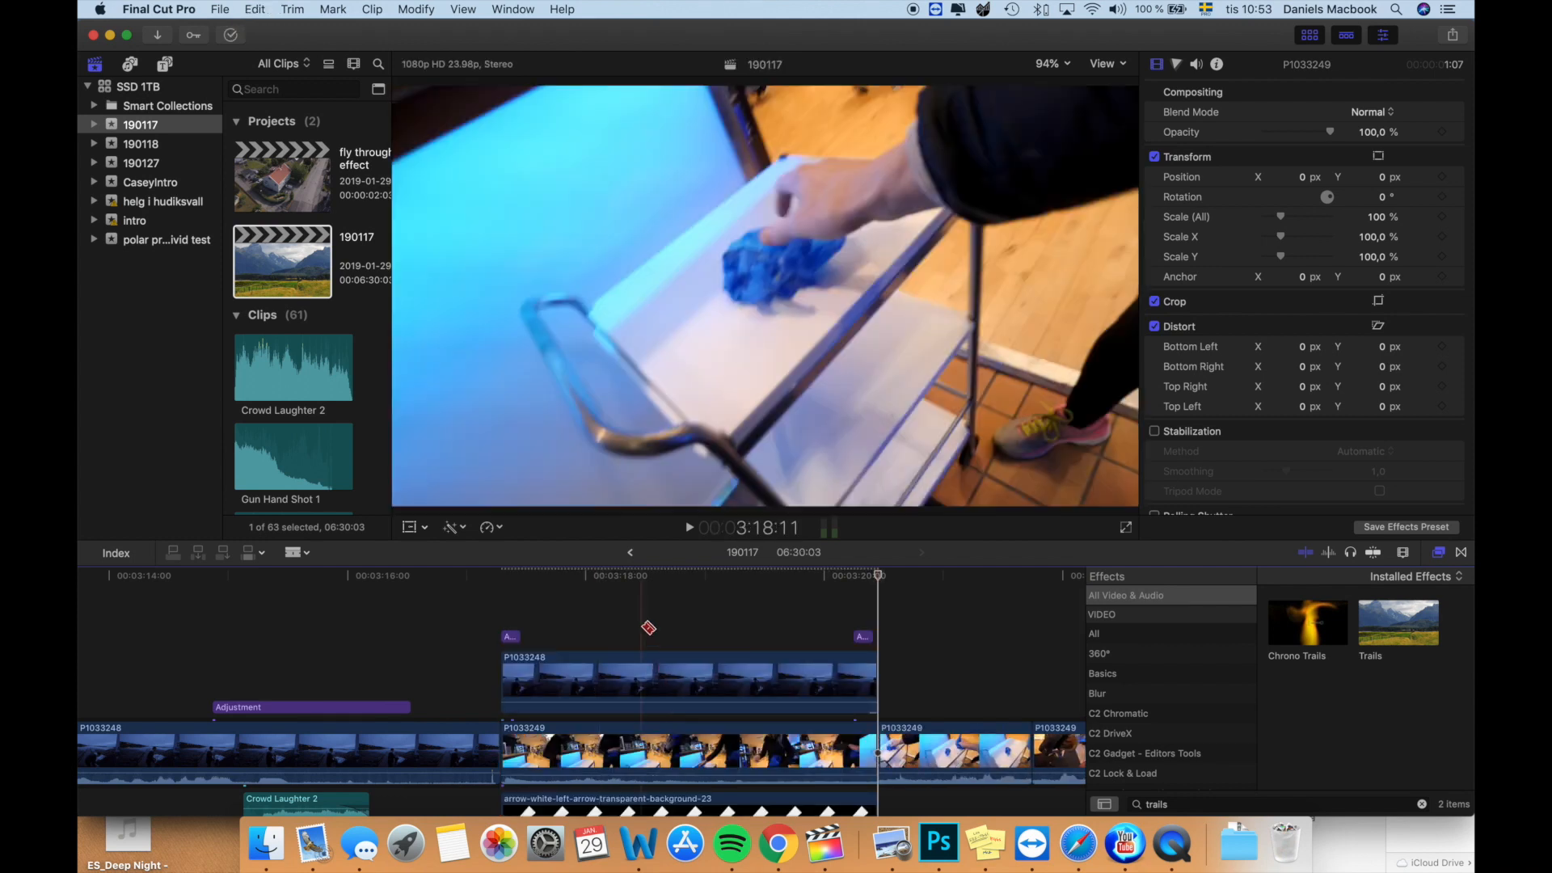
key(space)
scroll(500, 603, down, 2)
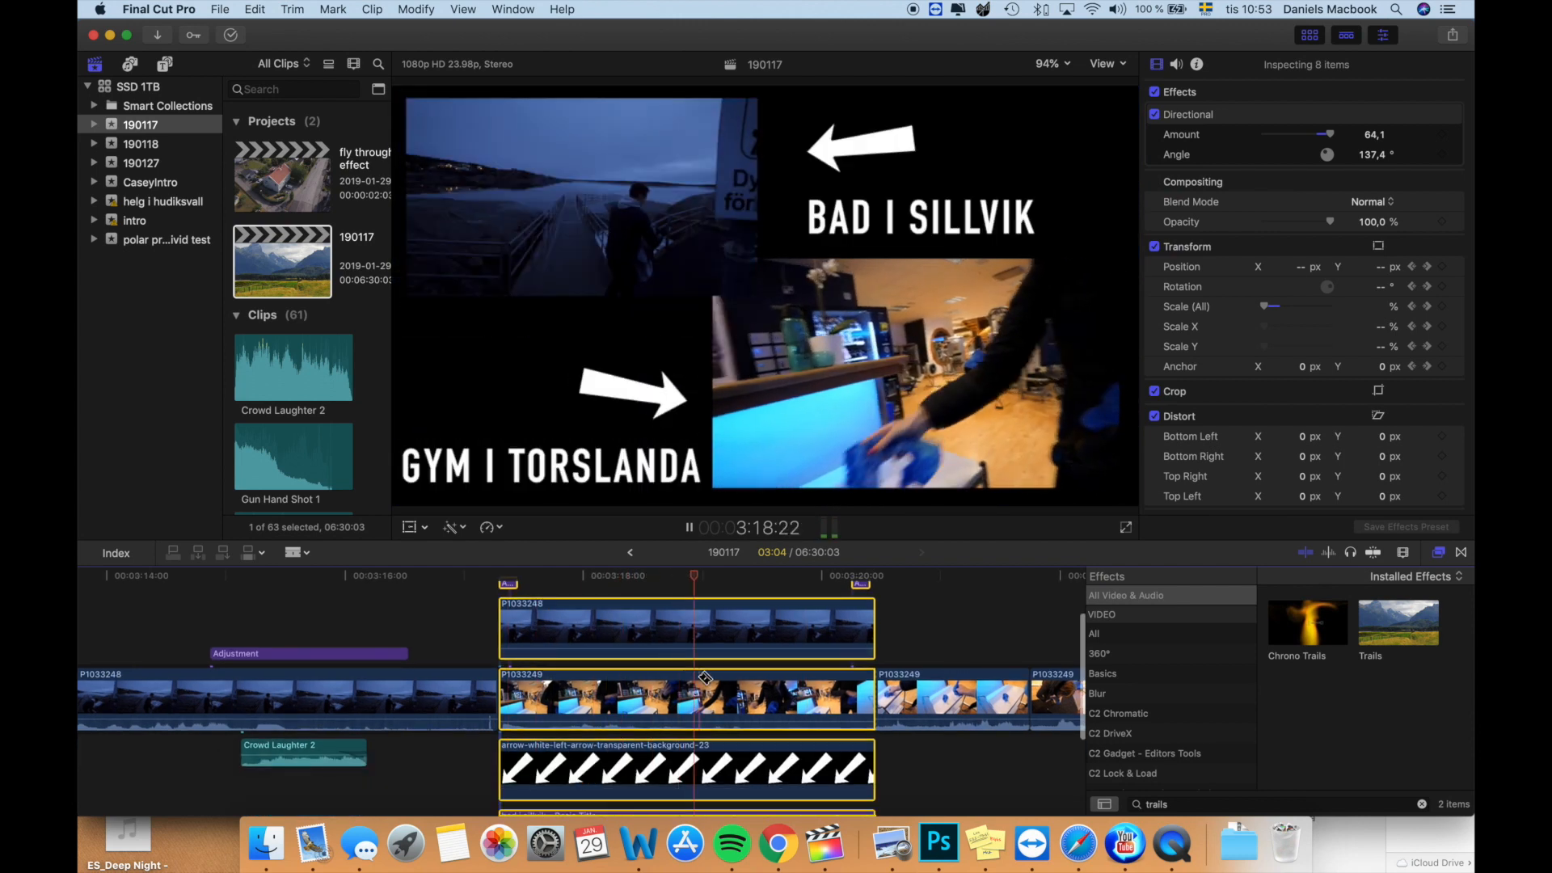
key(space)
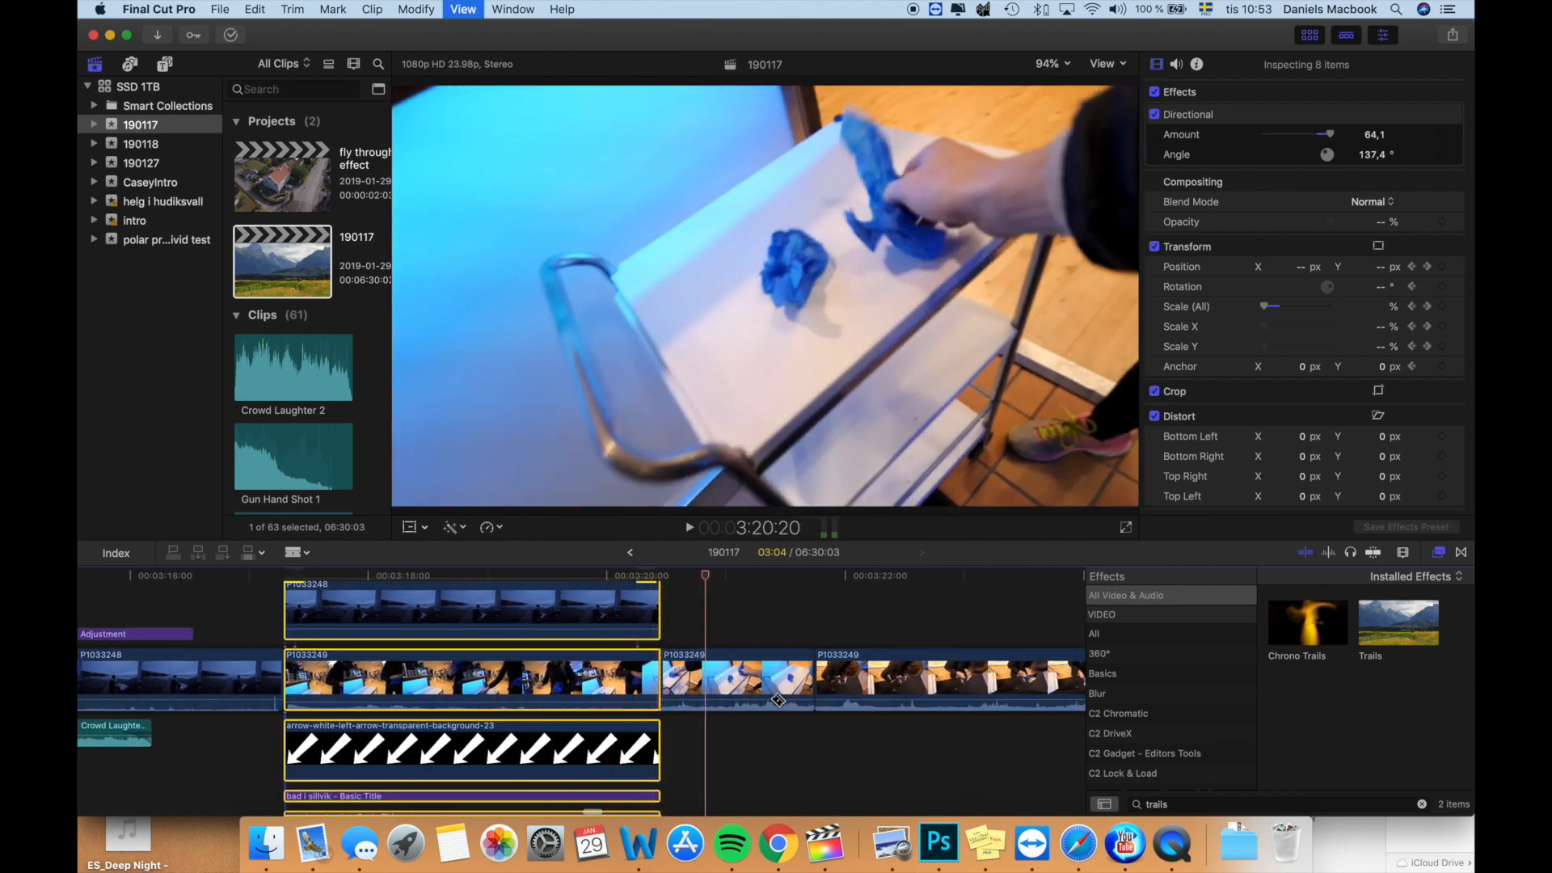
- Examine the opening frames of the pasted split-screen composite and delete it from the timeline
scroll(777, 700, left, 5)
scroll(778, 700, up, 3)
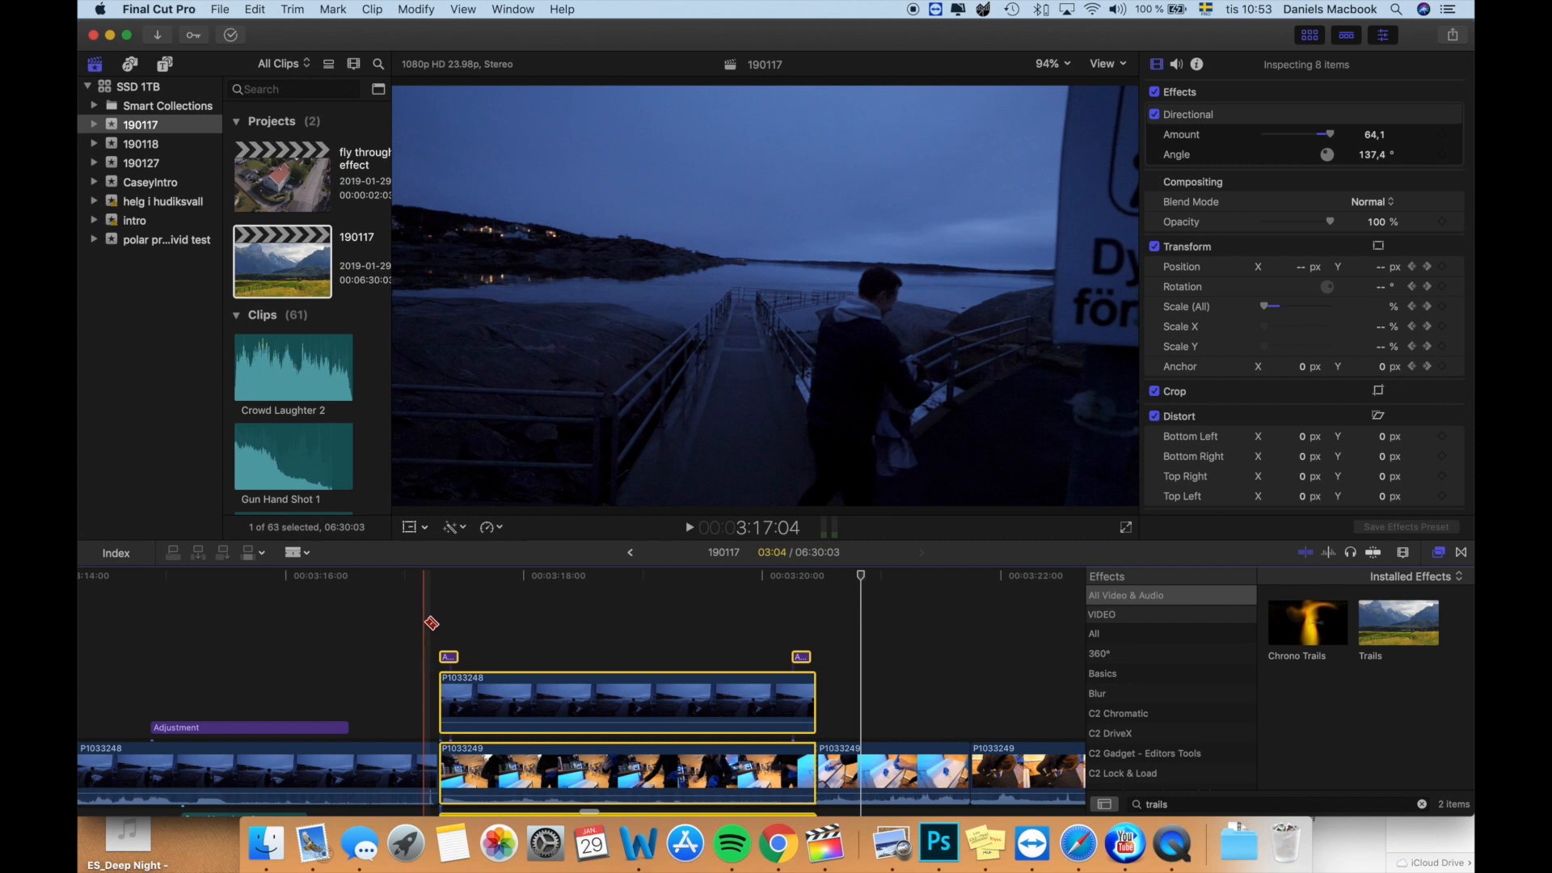
click(472, 620)
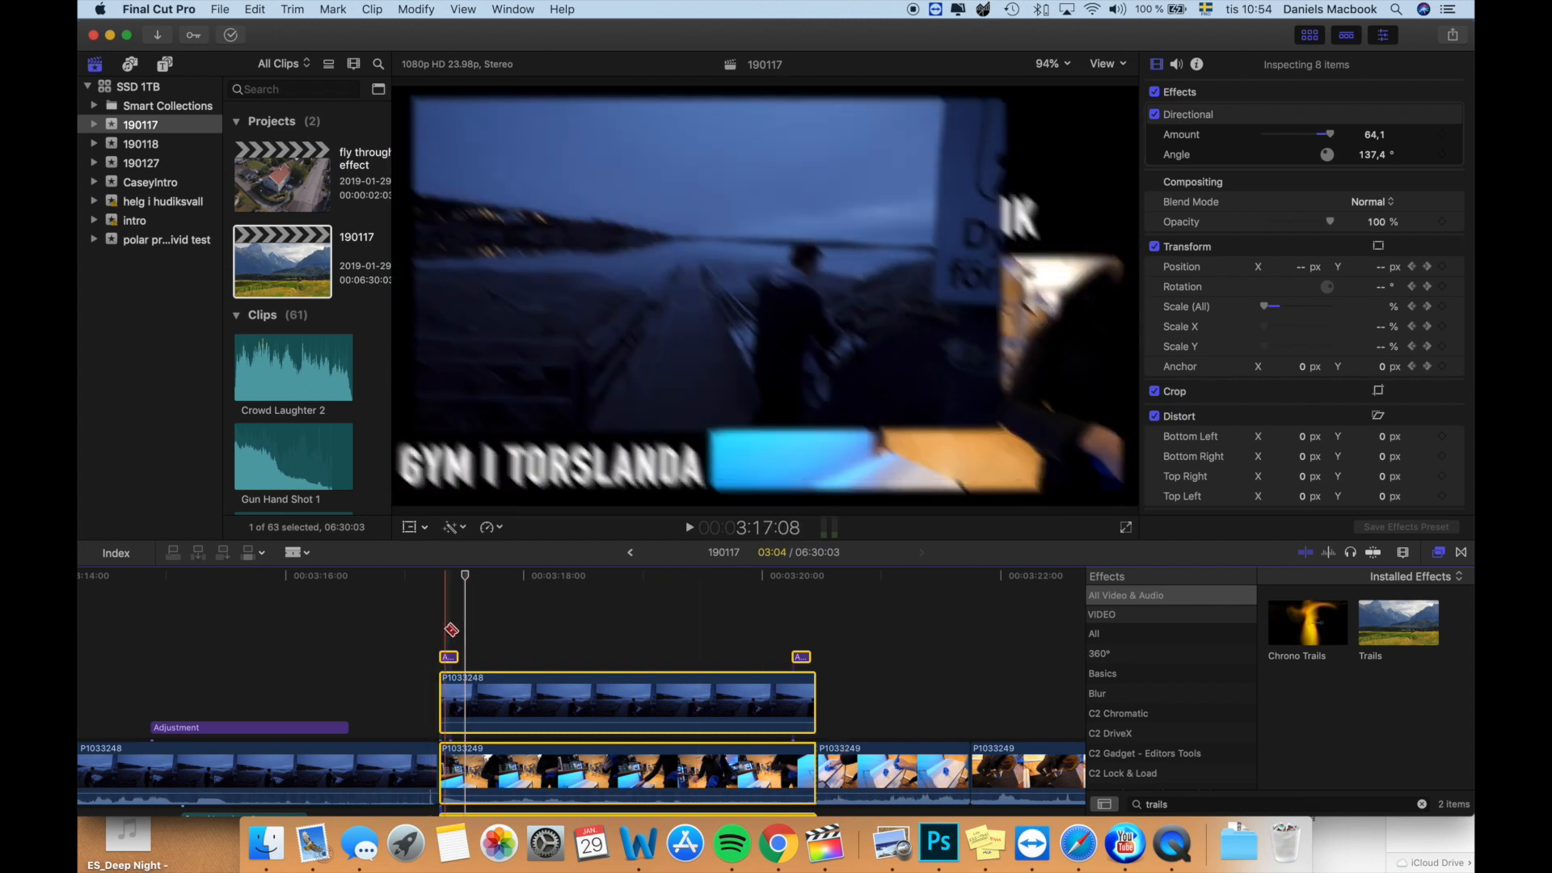
key(Delete)
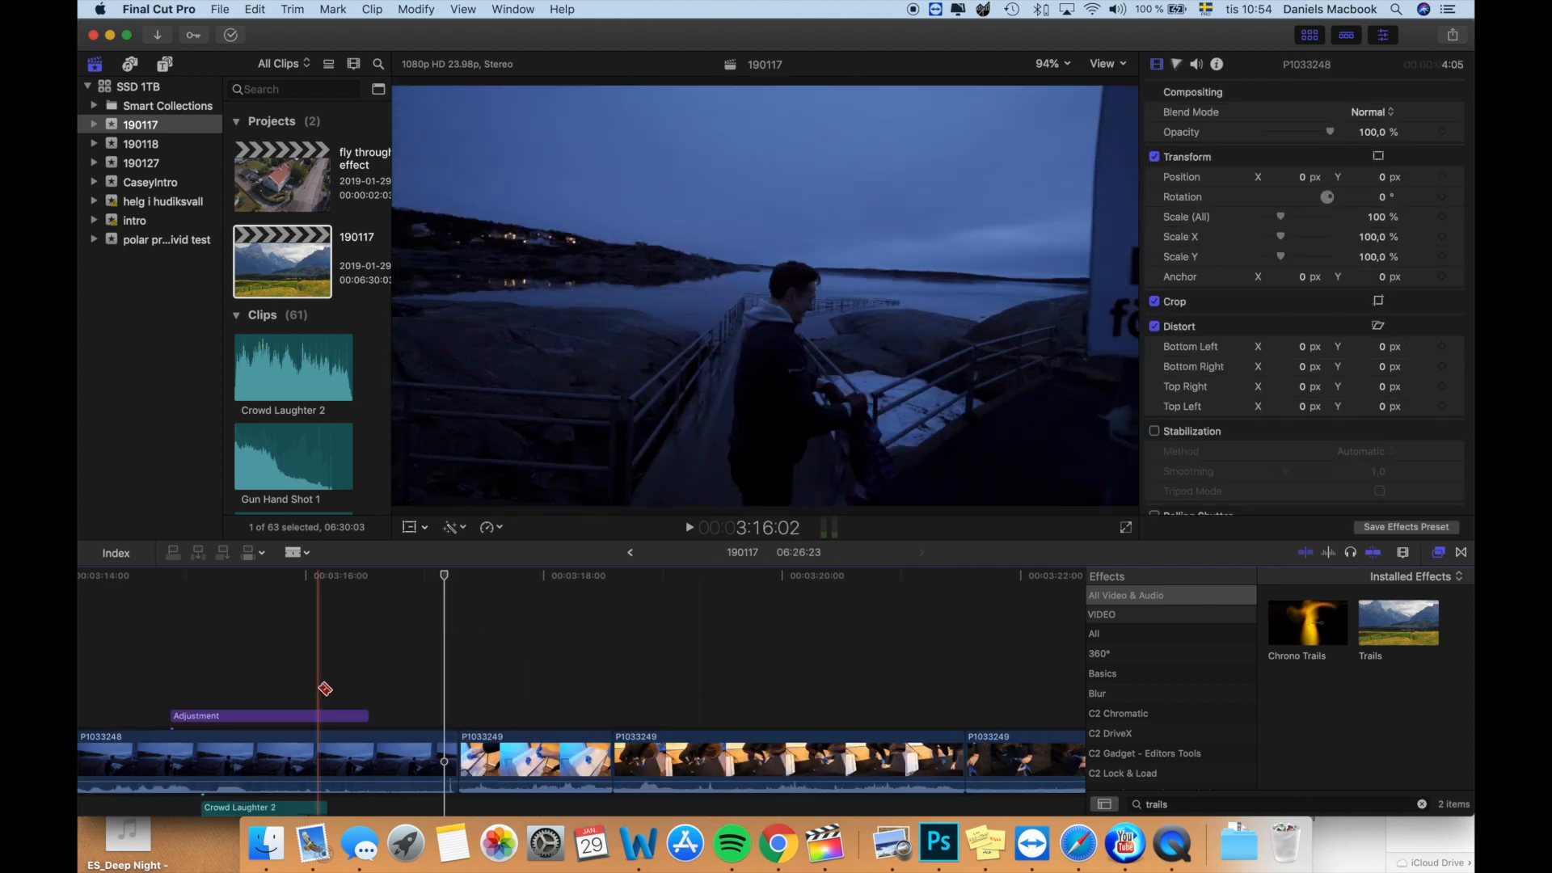
- Add a hold segment to clip P1033248 at 3:17:04 and trim off the short normal-speed remainder after the freeze
click(445, 741)
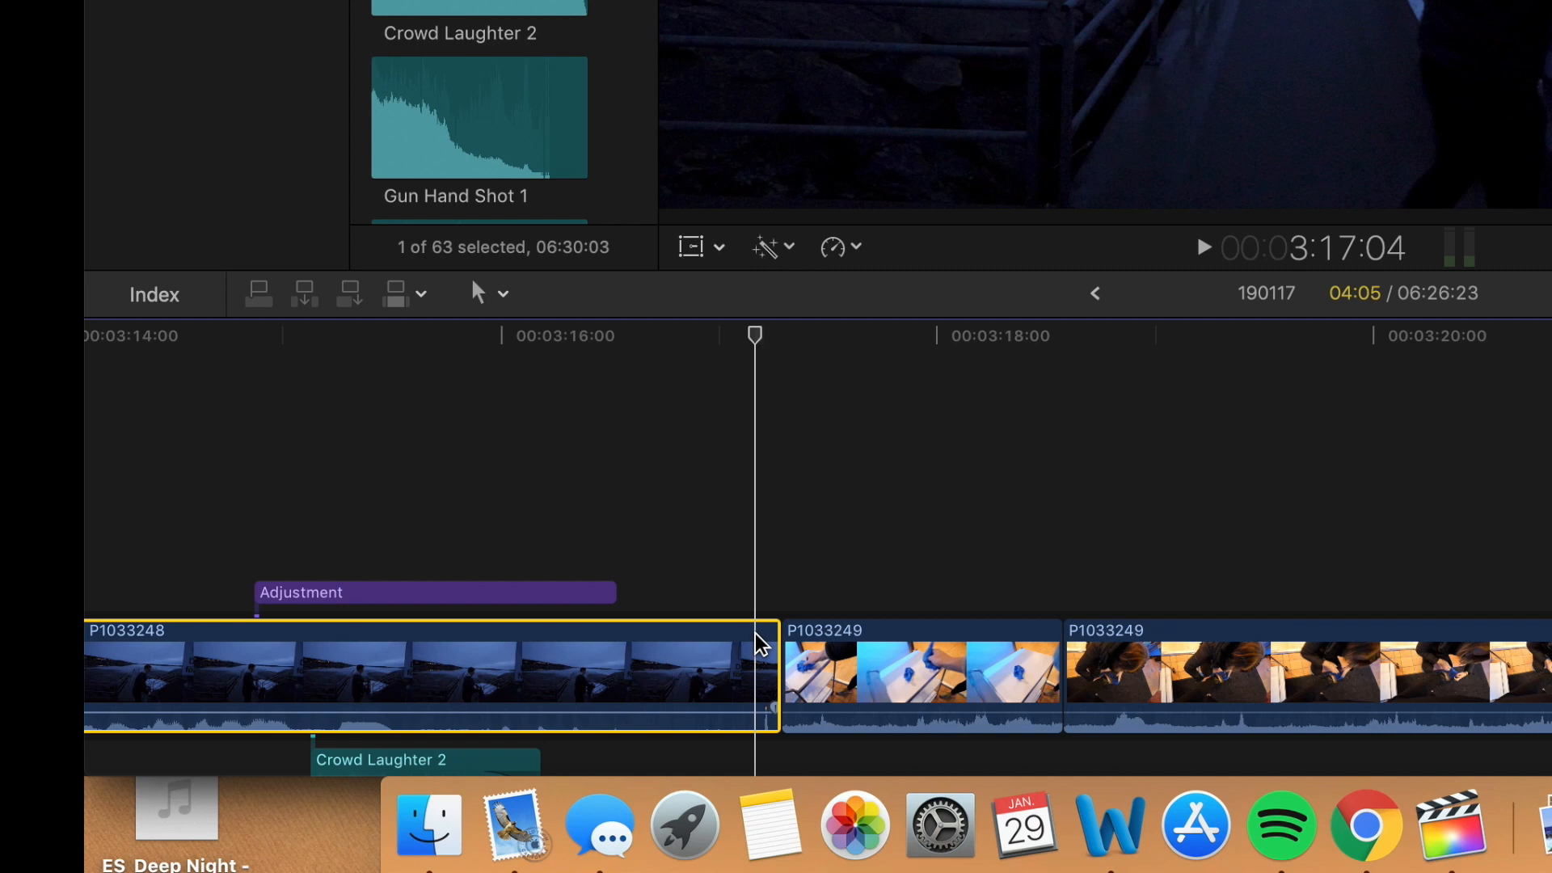
key(shift+h)
key(b)
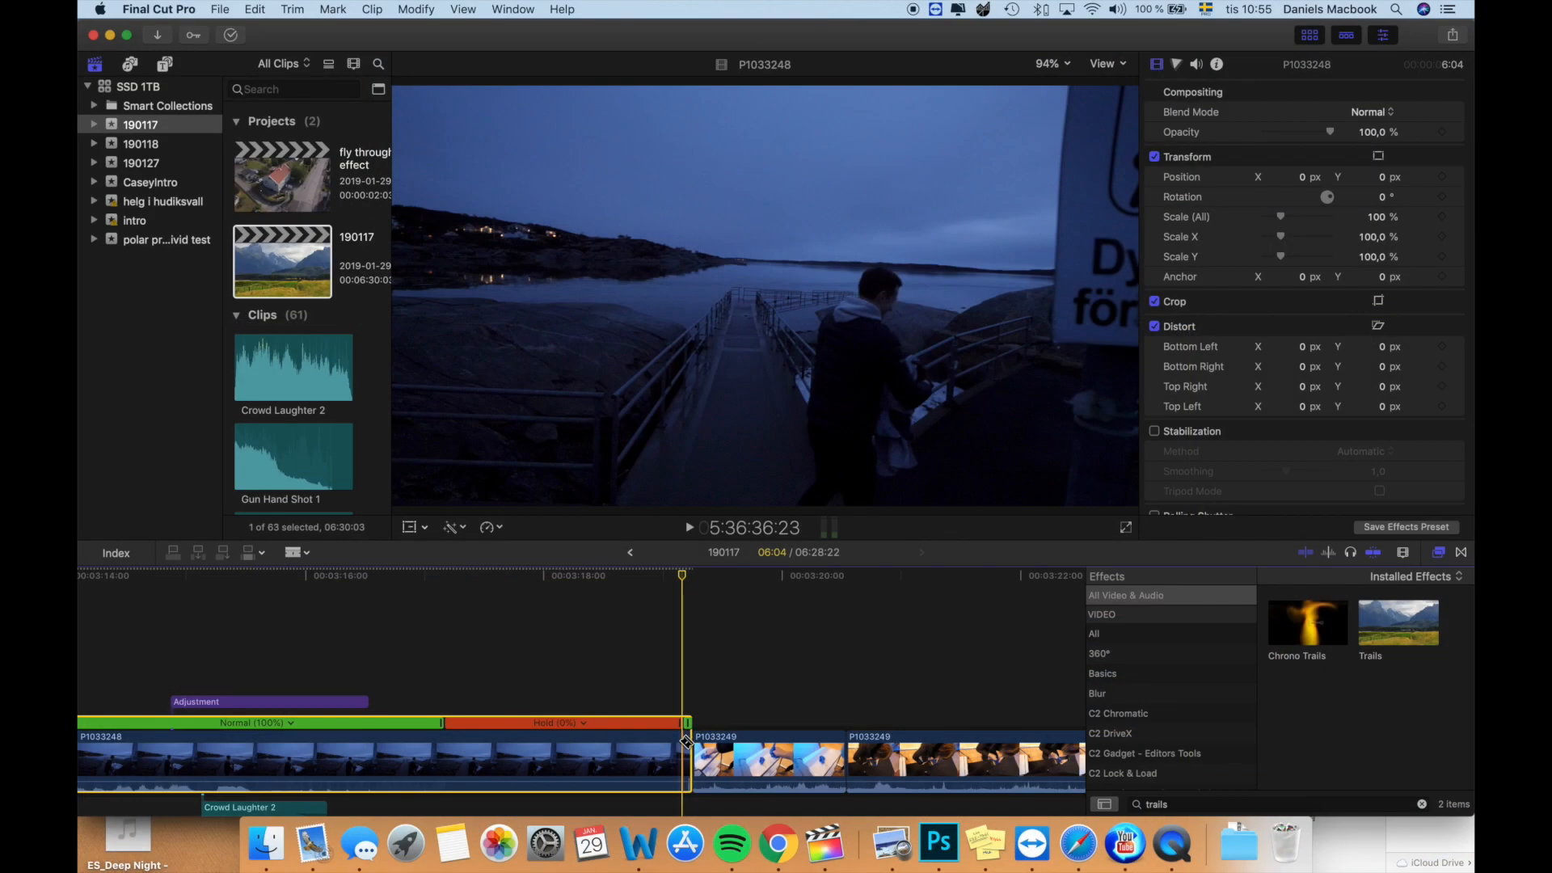
key(a)
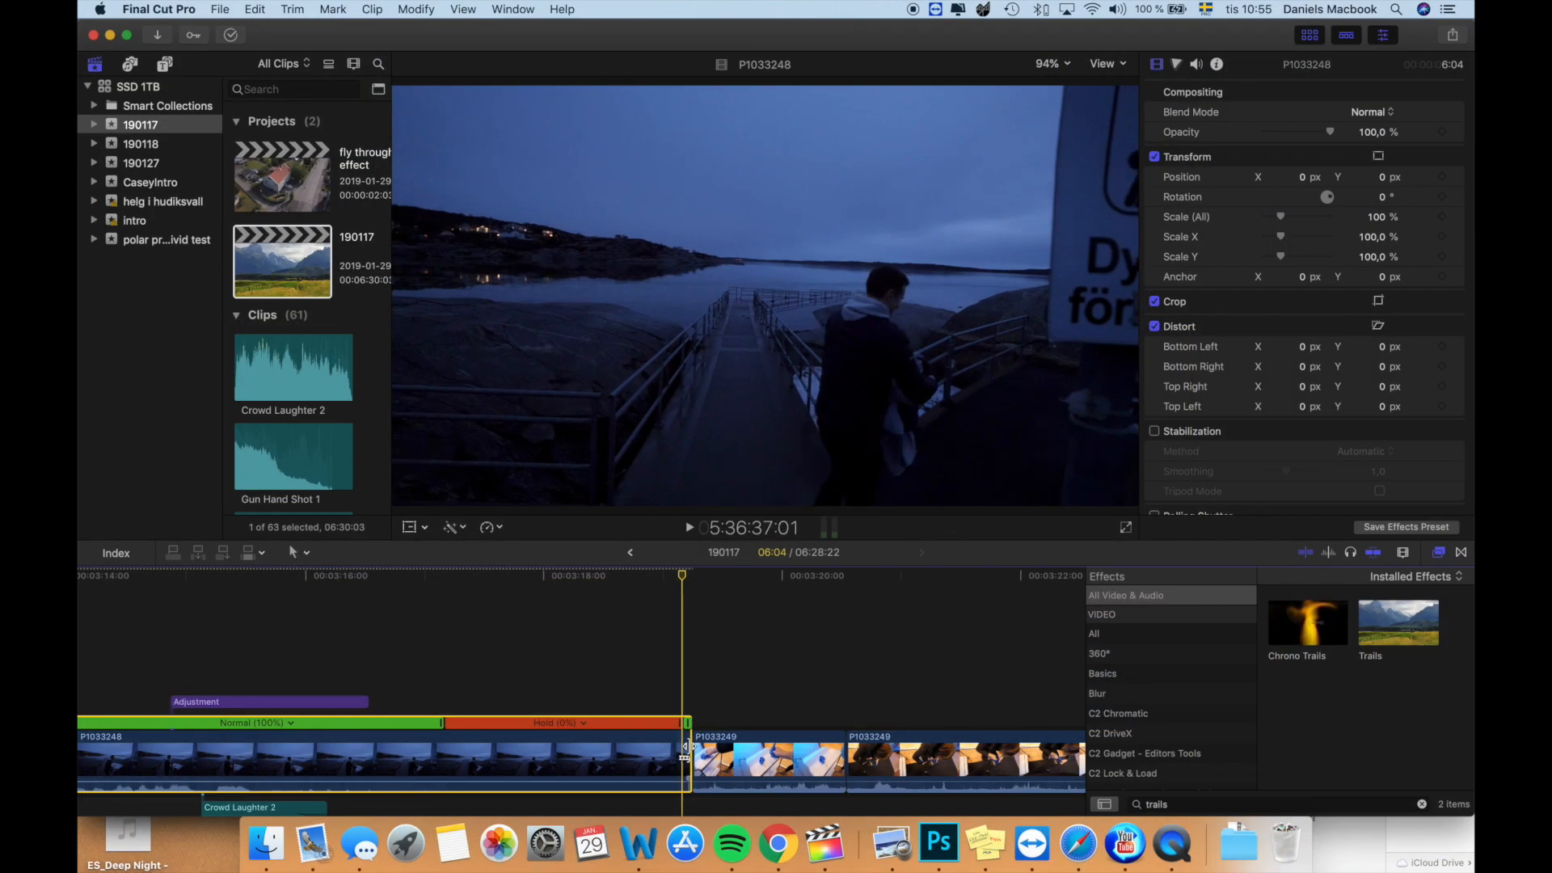
drag(685, 740, 672, 748)
key(b)
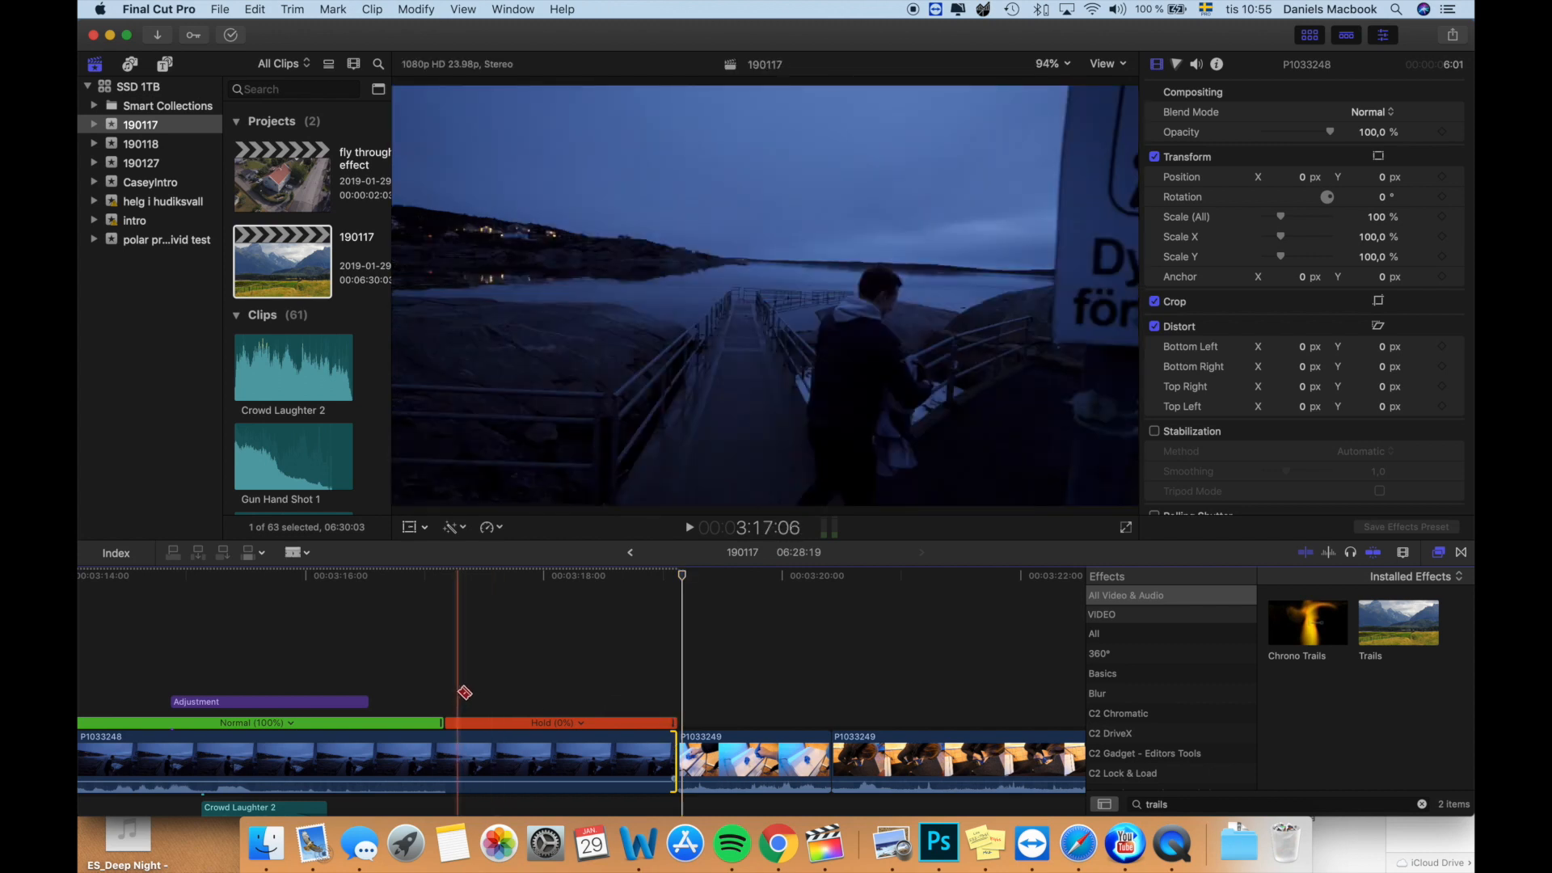
- Extend the start of the first P1033249 clip to reveal earlier footage, giving it a duration of 2:18
key(a)
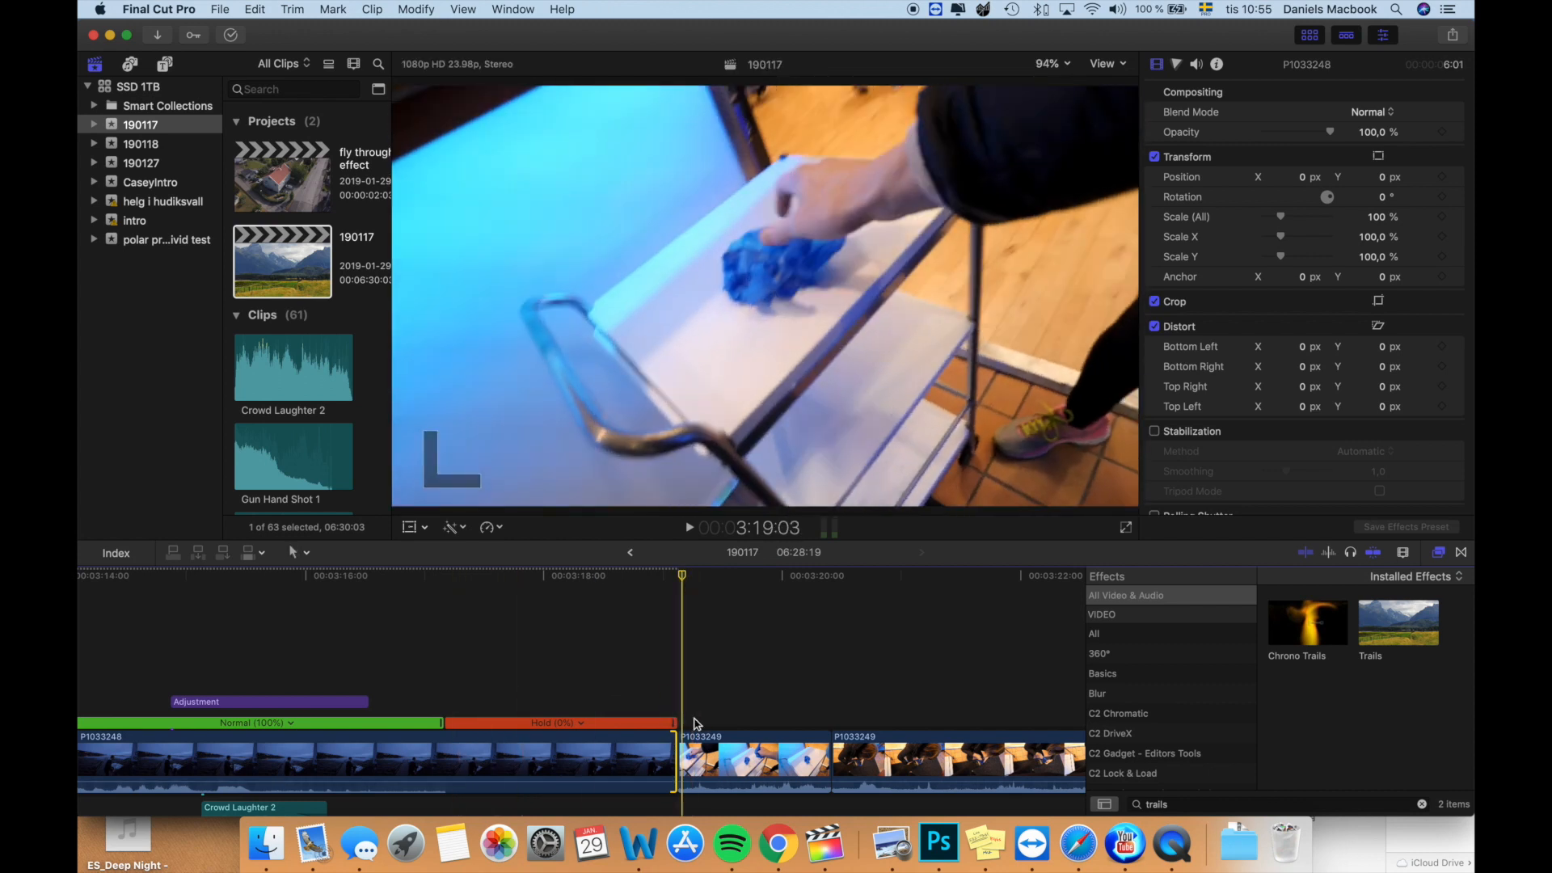
drag(683, 739, 467, 733)
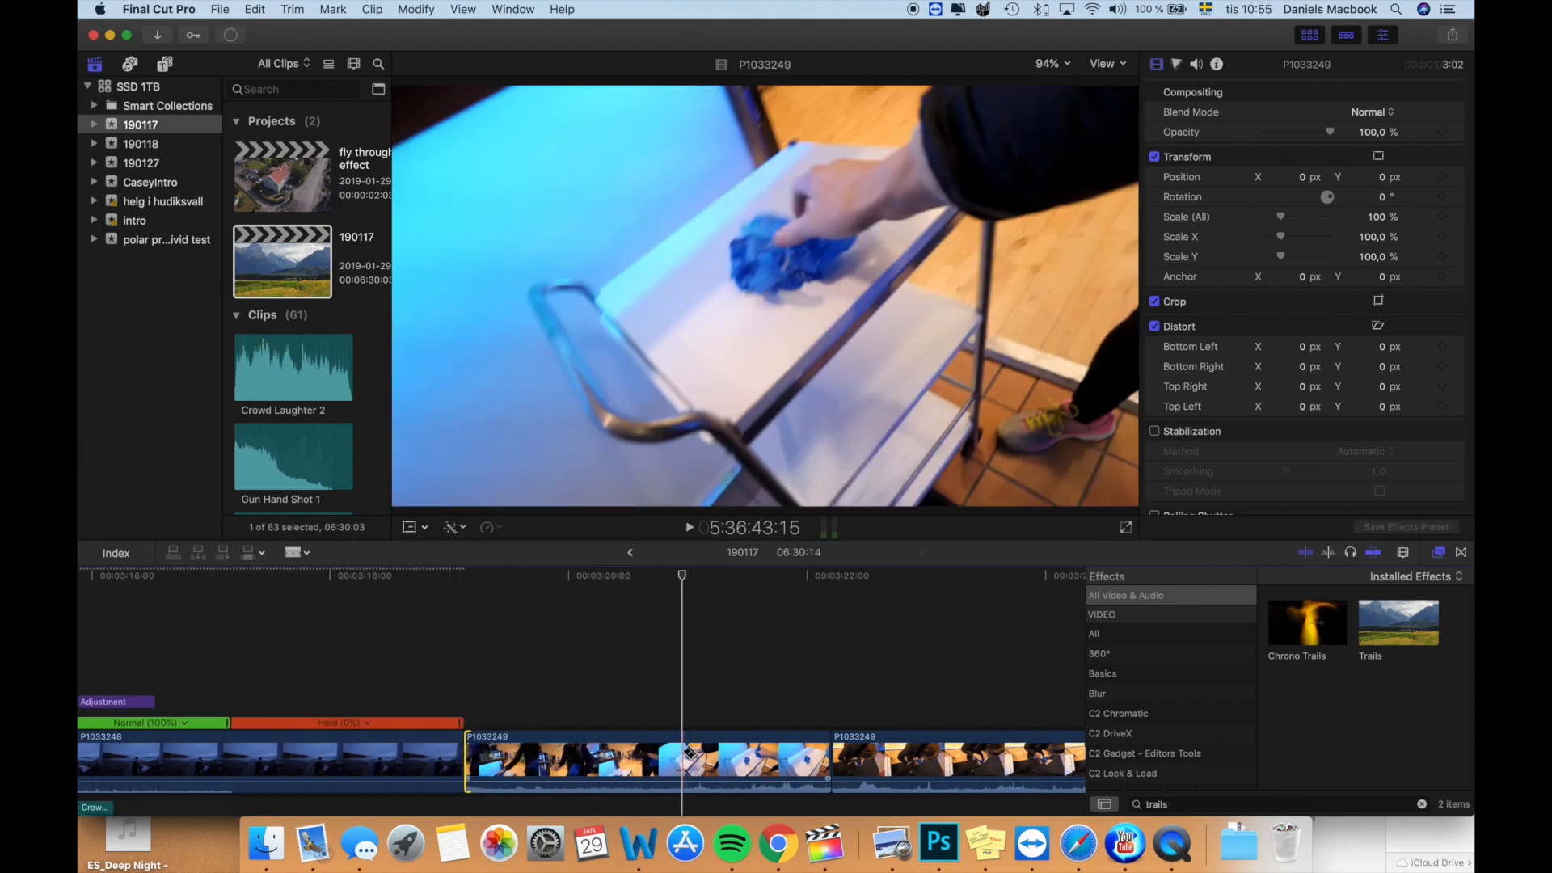
key(a)
drag(468, 757, 505, 760)
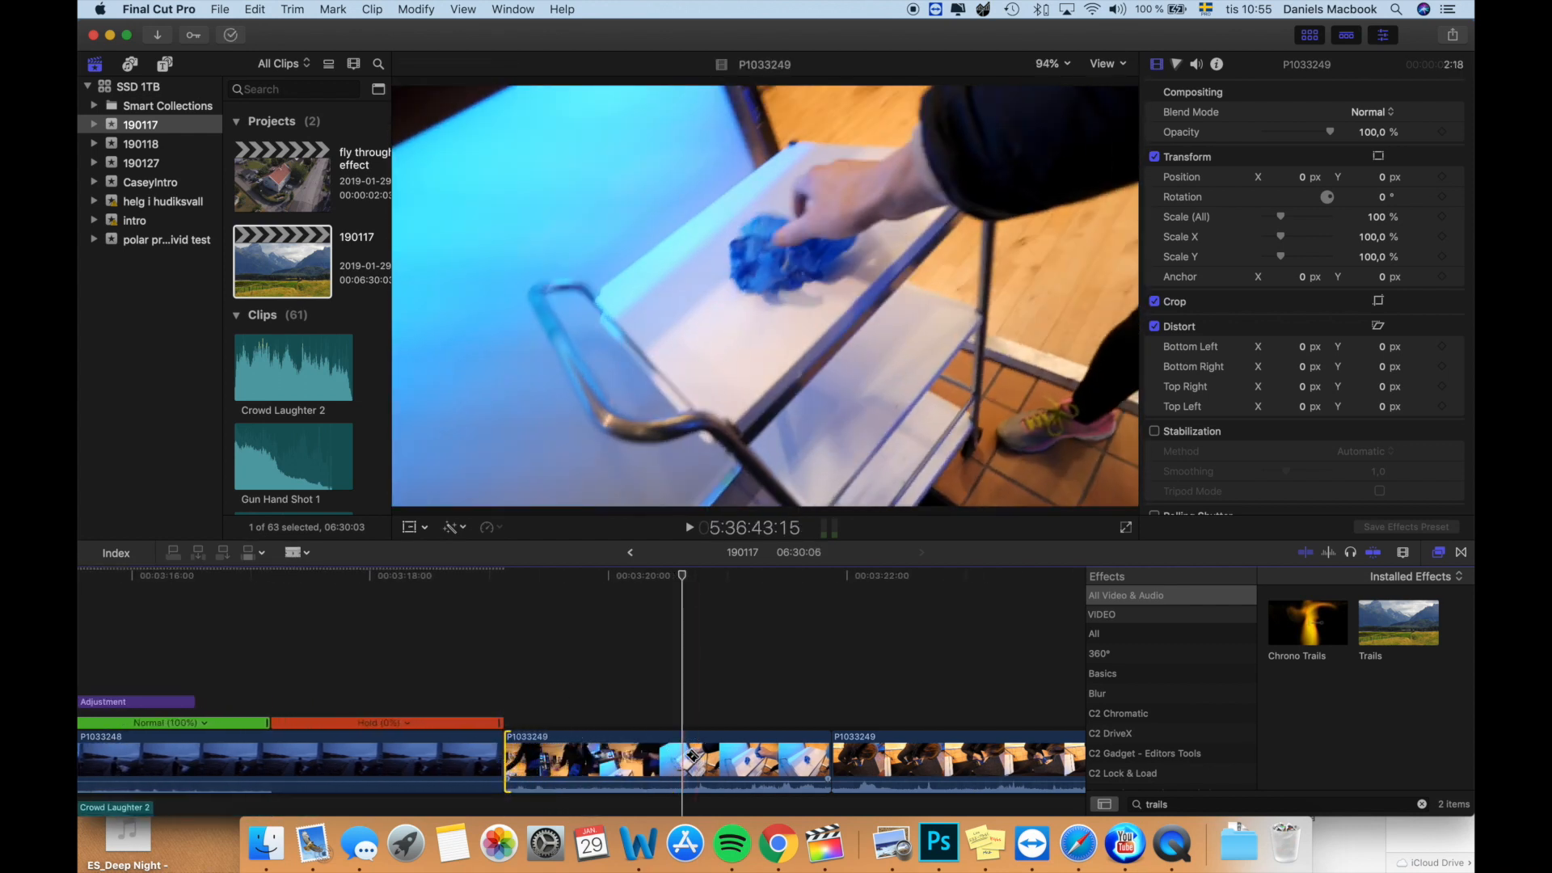
- Split the extended P1033249 clip at the playhead, separating the added earlier footage from the rest
scroll(831, 711, left, 5)
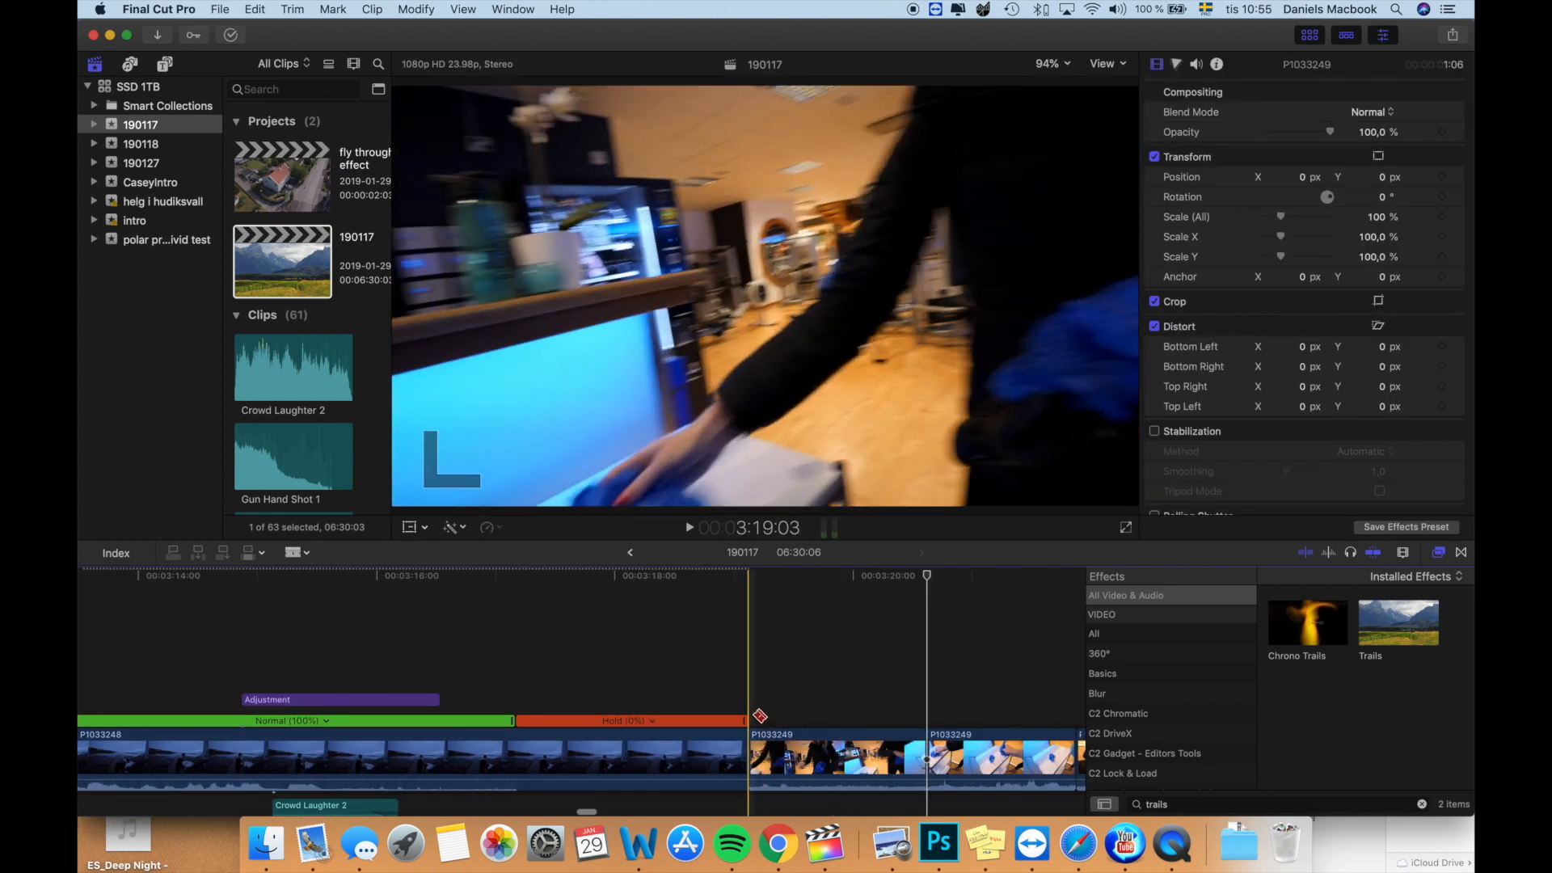
key(a)
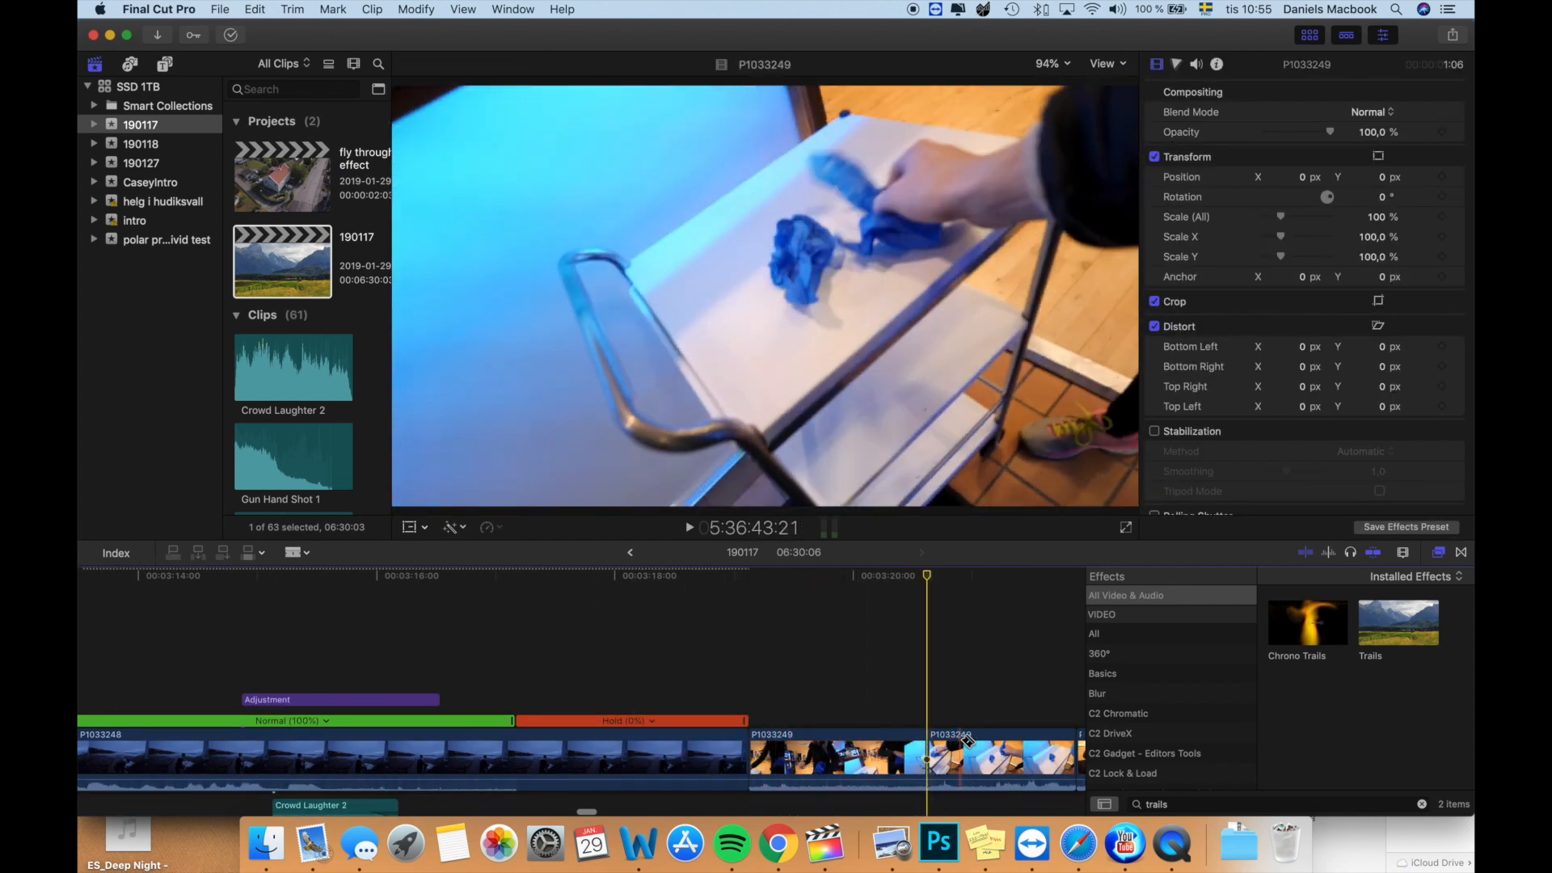
key(b)
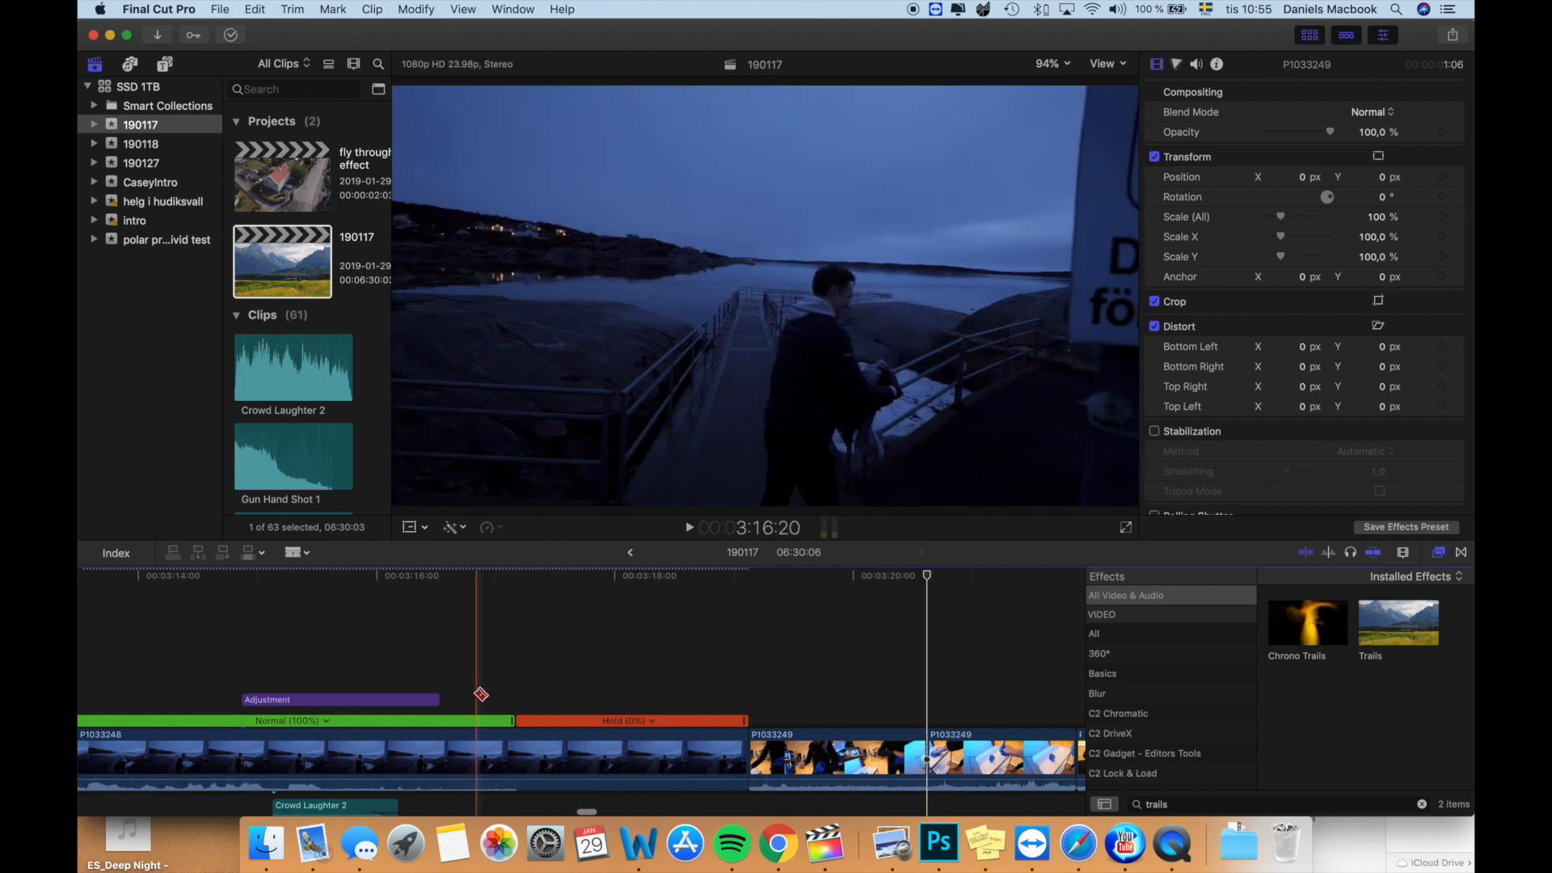
- Add Position, Rotation and Scale keyframes to P1033248 at the start of its hold segment, 3:17:04
key(a)
click(517, 693)
click(514, 768)
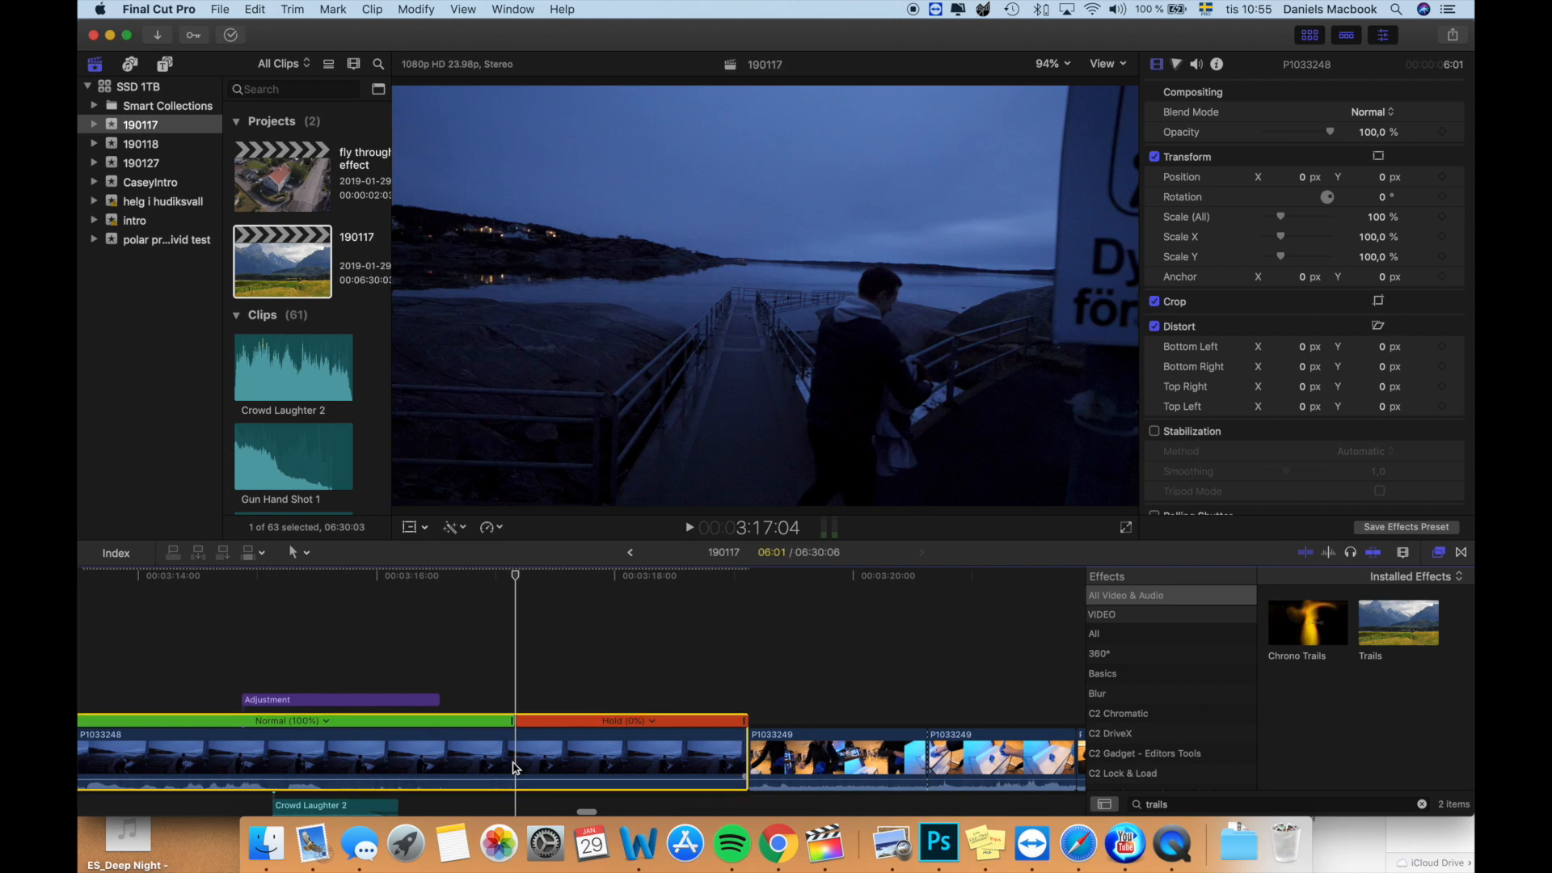
key(Left)
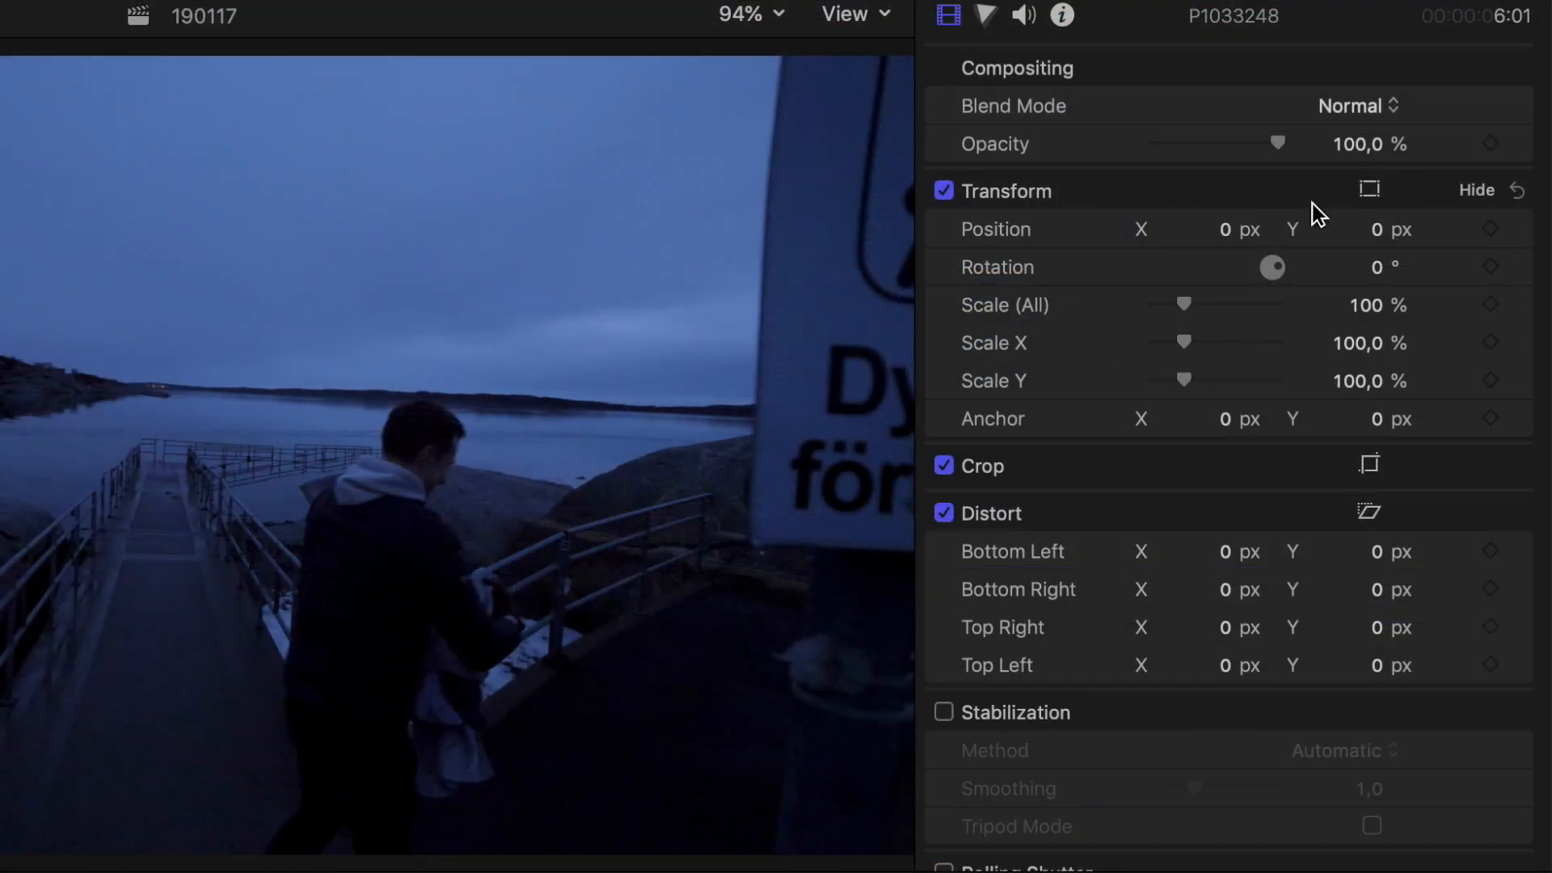
click(1491, 305)
click(1491, 229)
click(1492, 267)
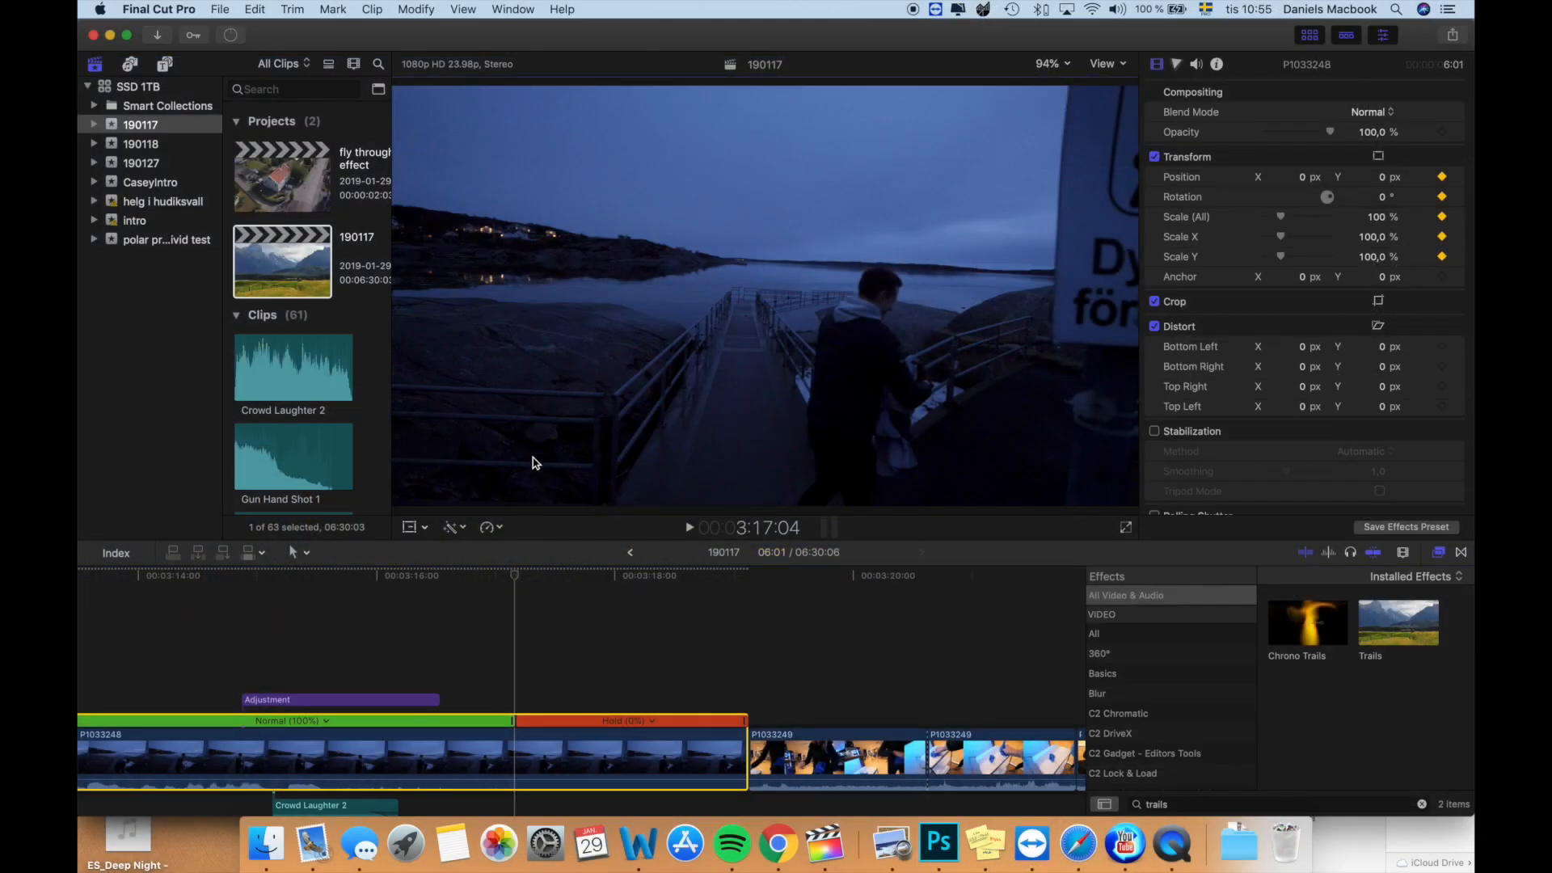
- Four frames on, at 3:17:08, scale P1033248 to 44% and place it at about X -486, Y 259 px, previewing the animation
key(Right)
key(Right)
key(Right)
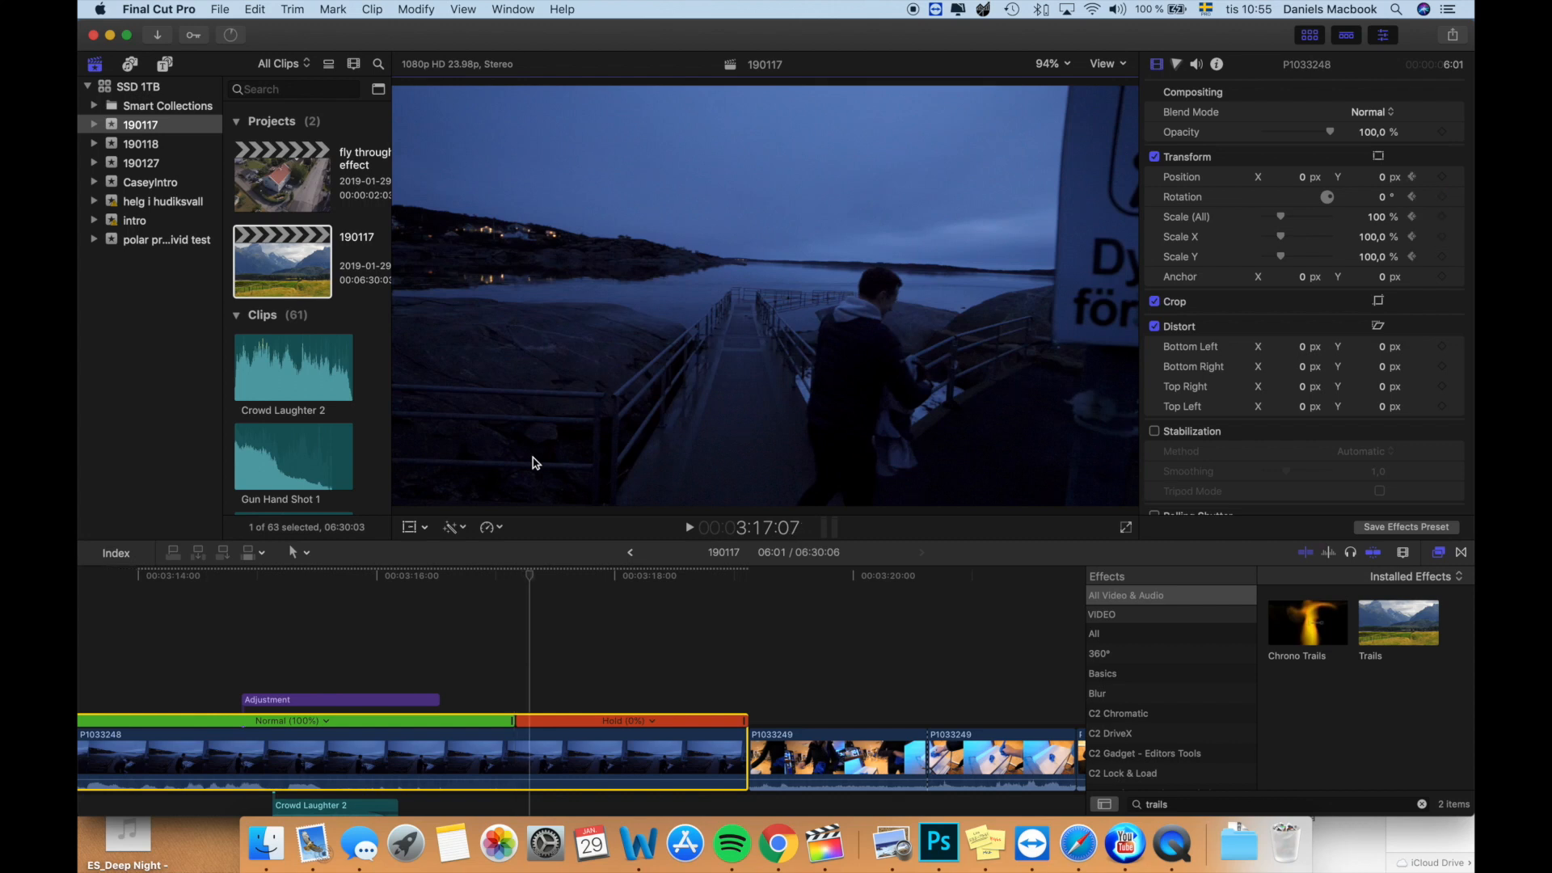
key(Right)
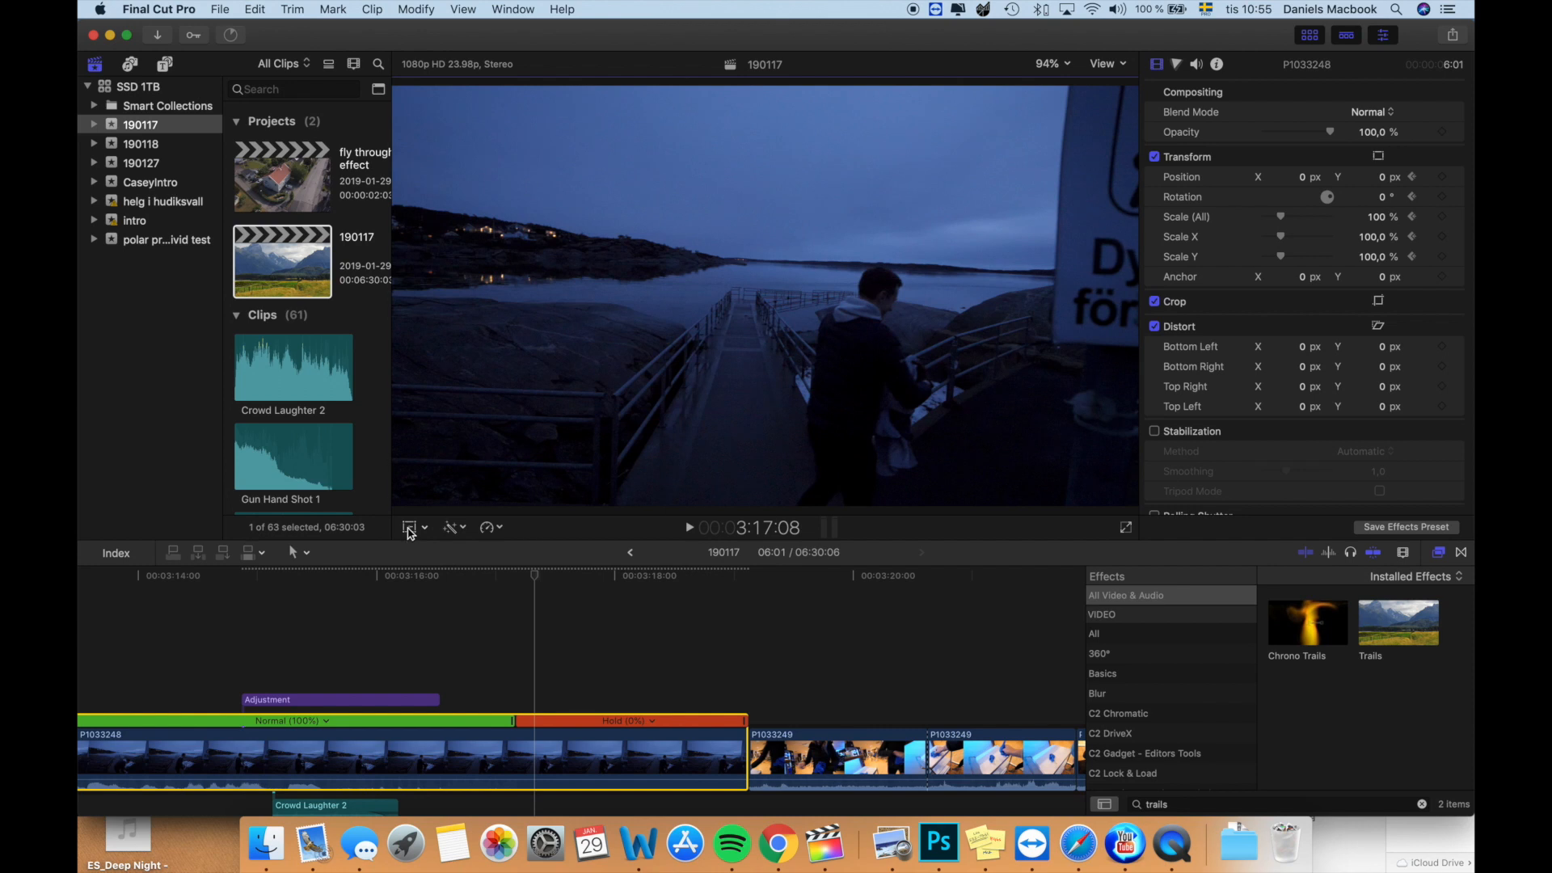
click(409, 528)
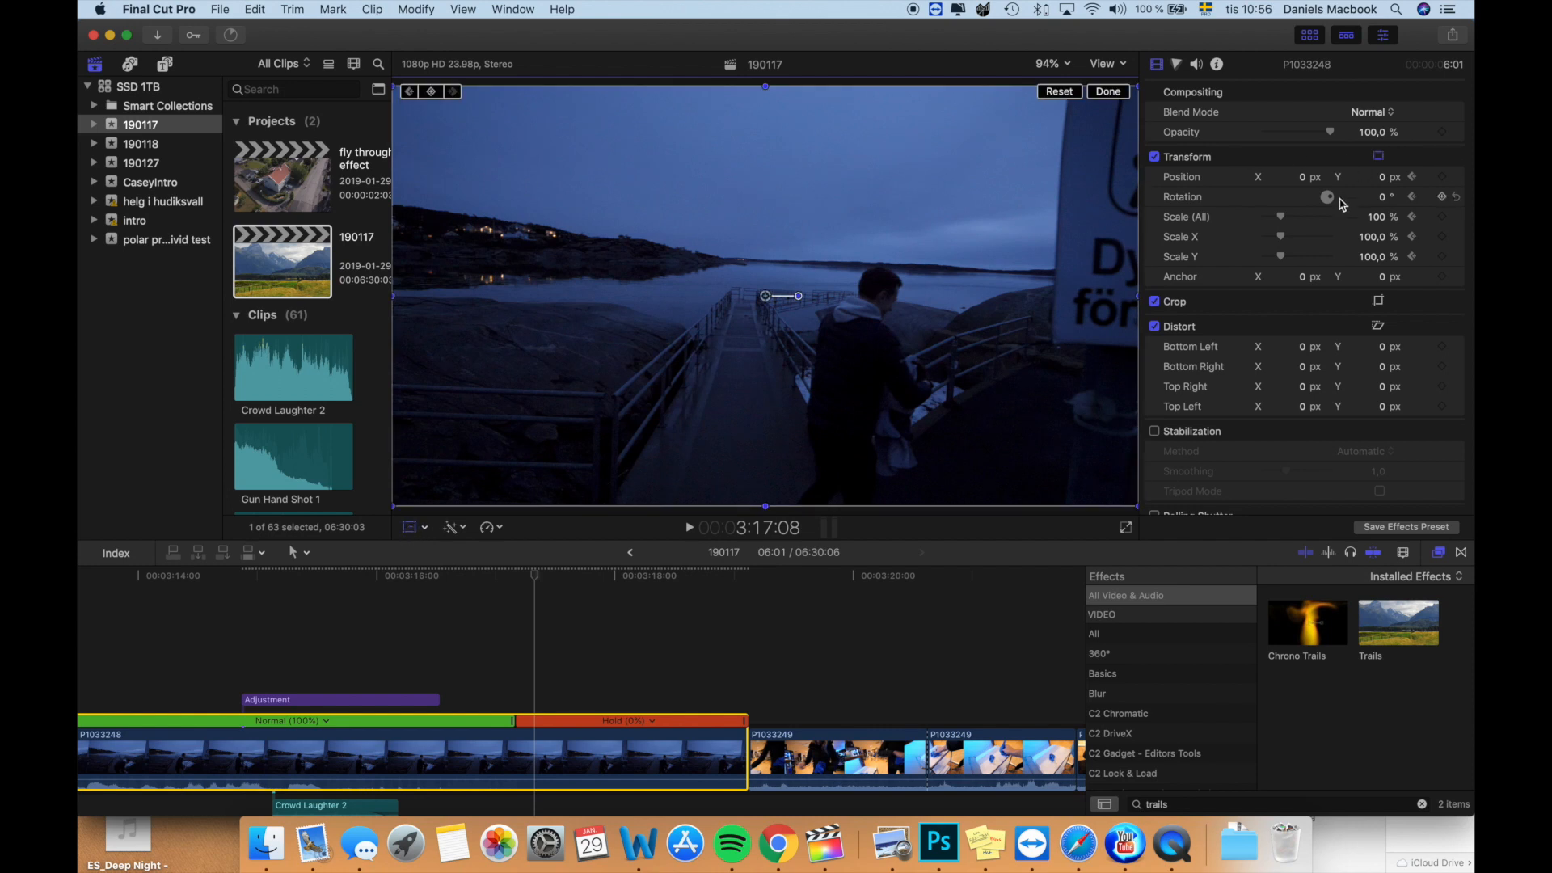
mouse_move(1372, 222)
mouse_down()
mouse_move(1319, 223)
mouse_move(1376, 215)
mouse_up()
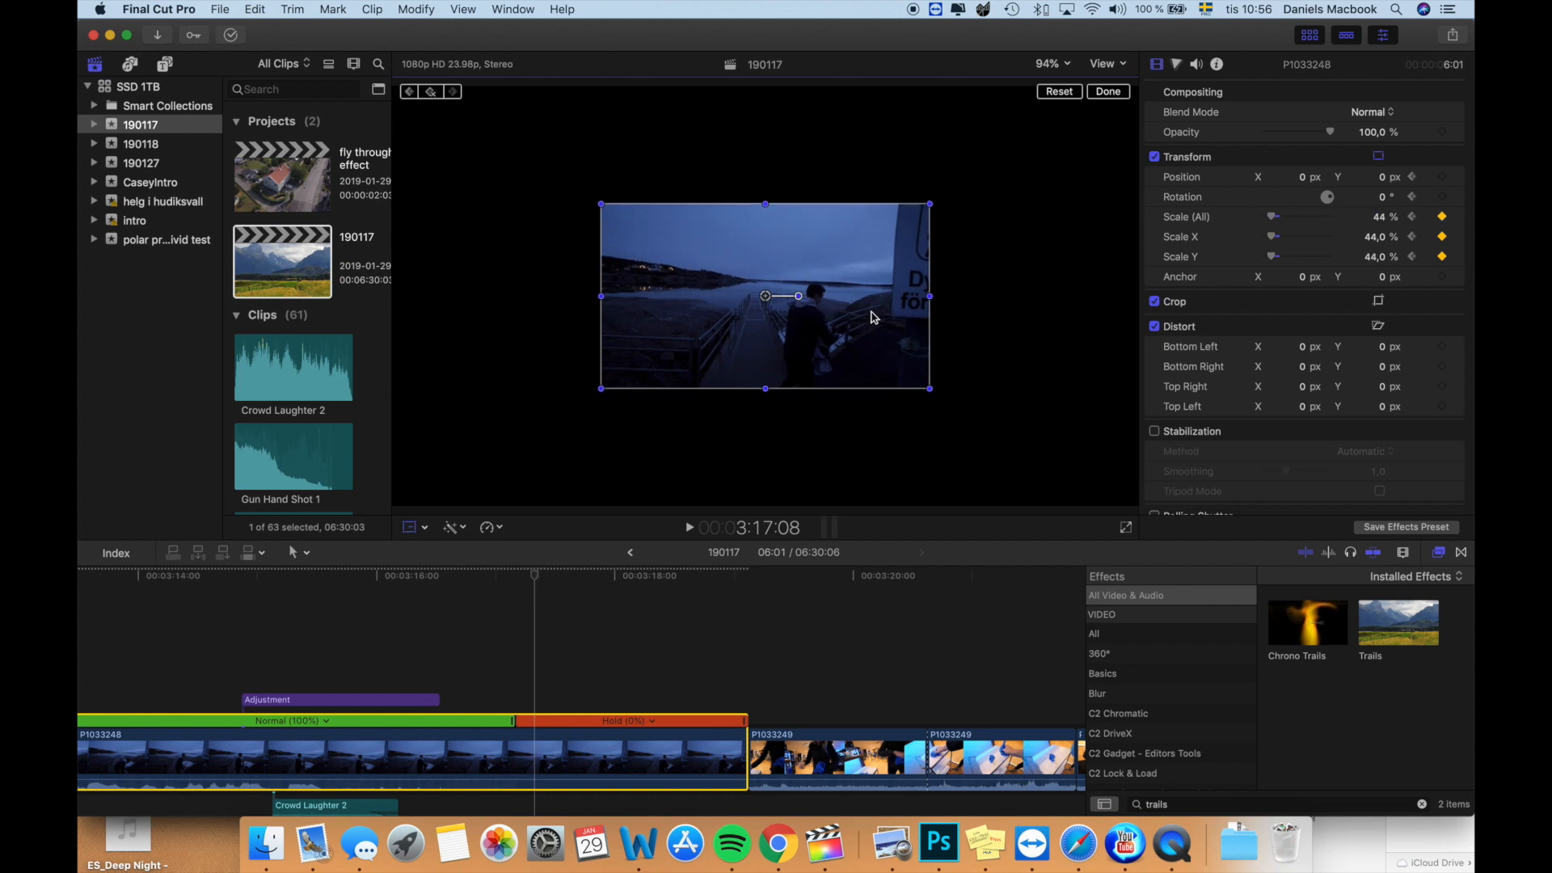
drag(863, 323, 675, 223)
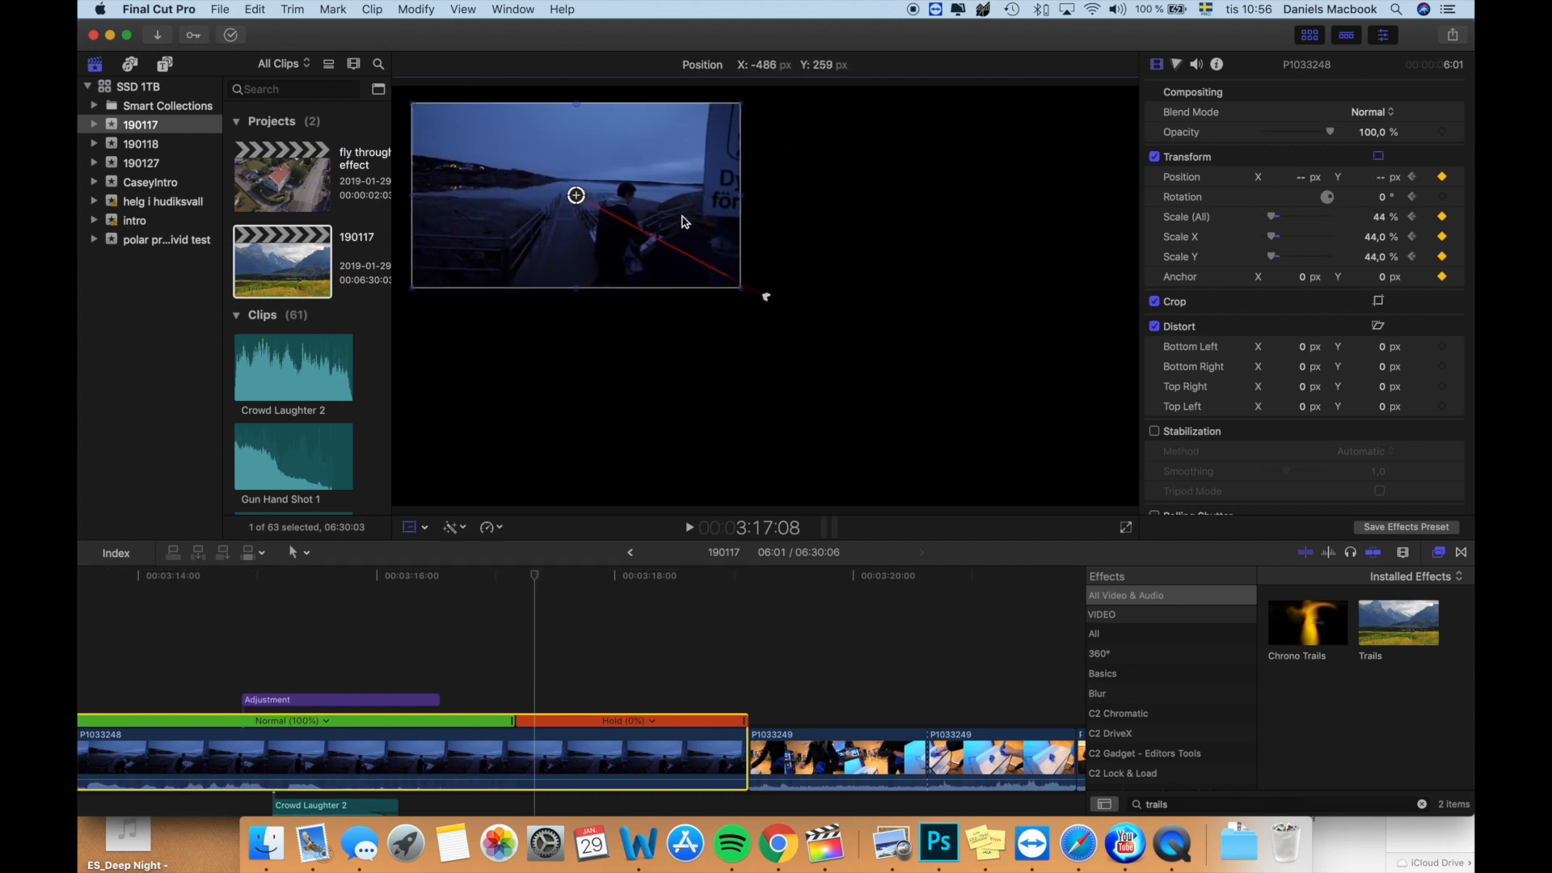
key(b)
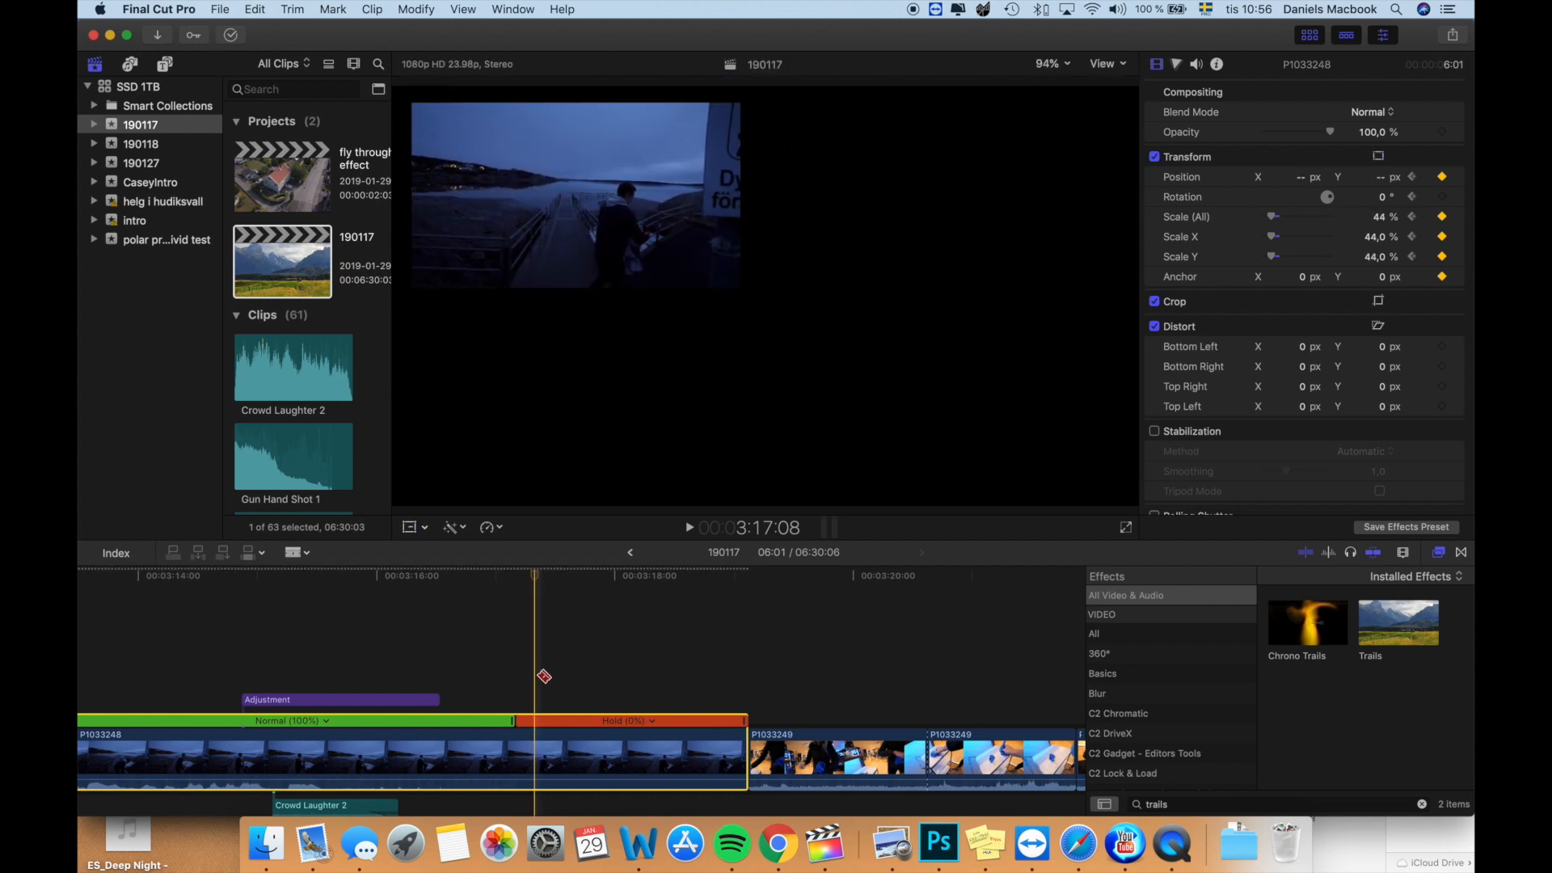
key(space)
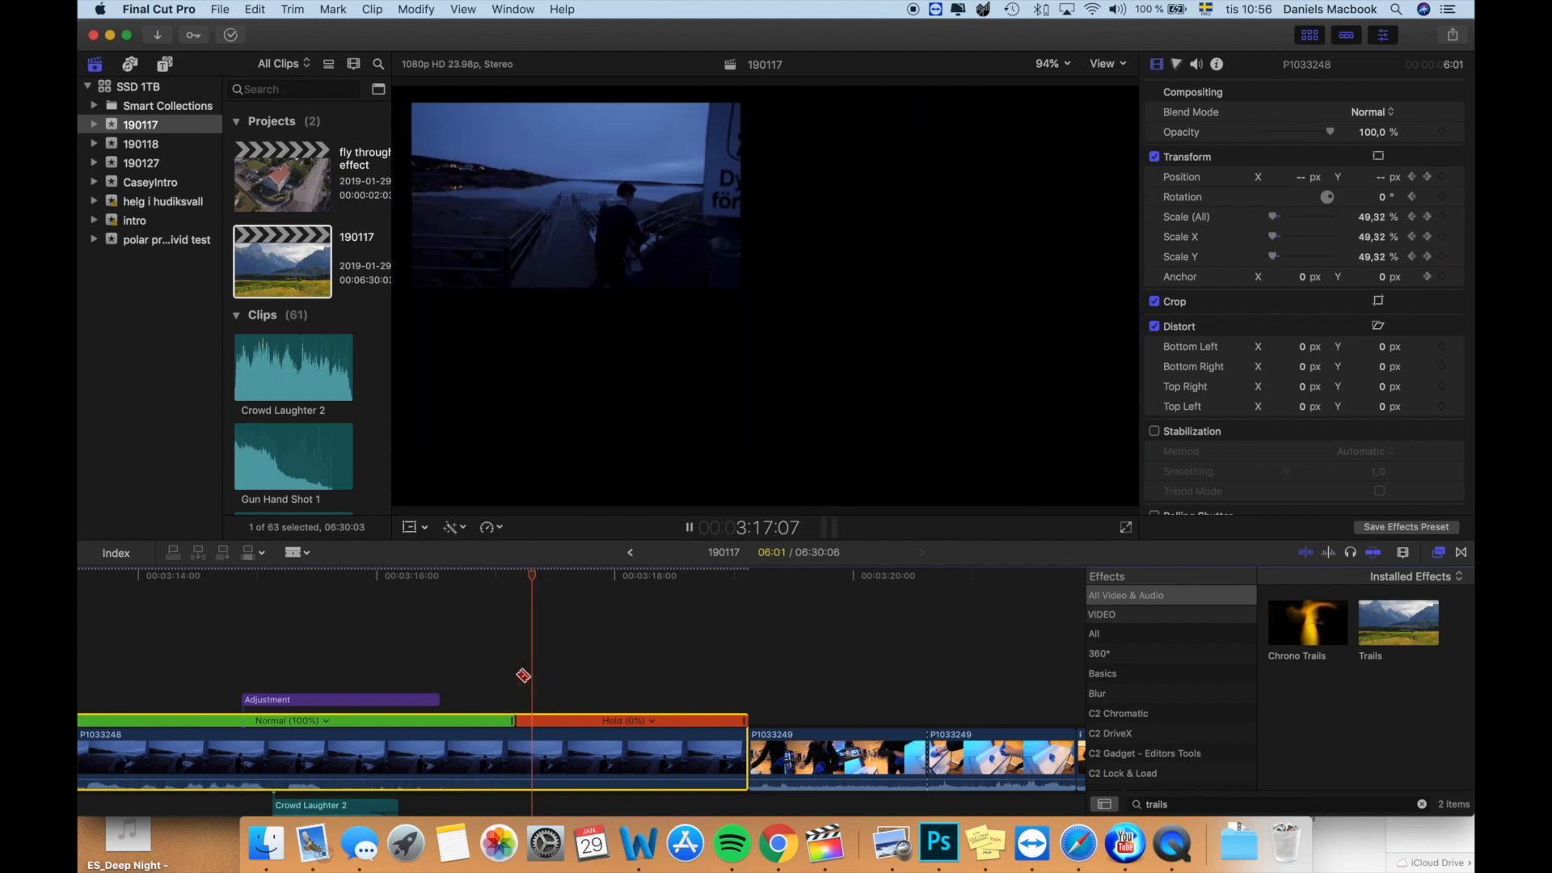
key(space)
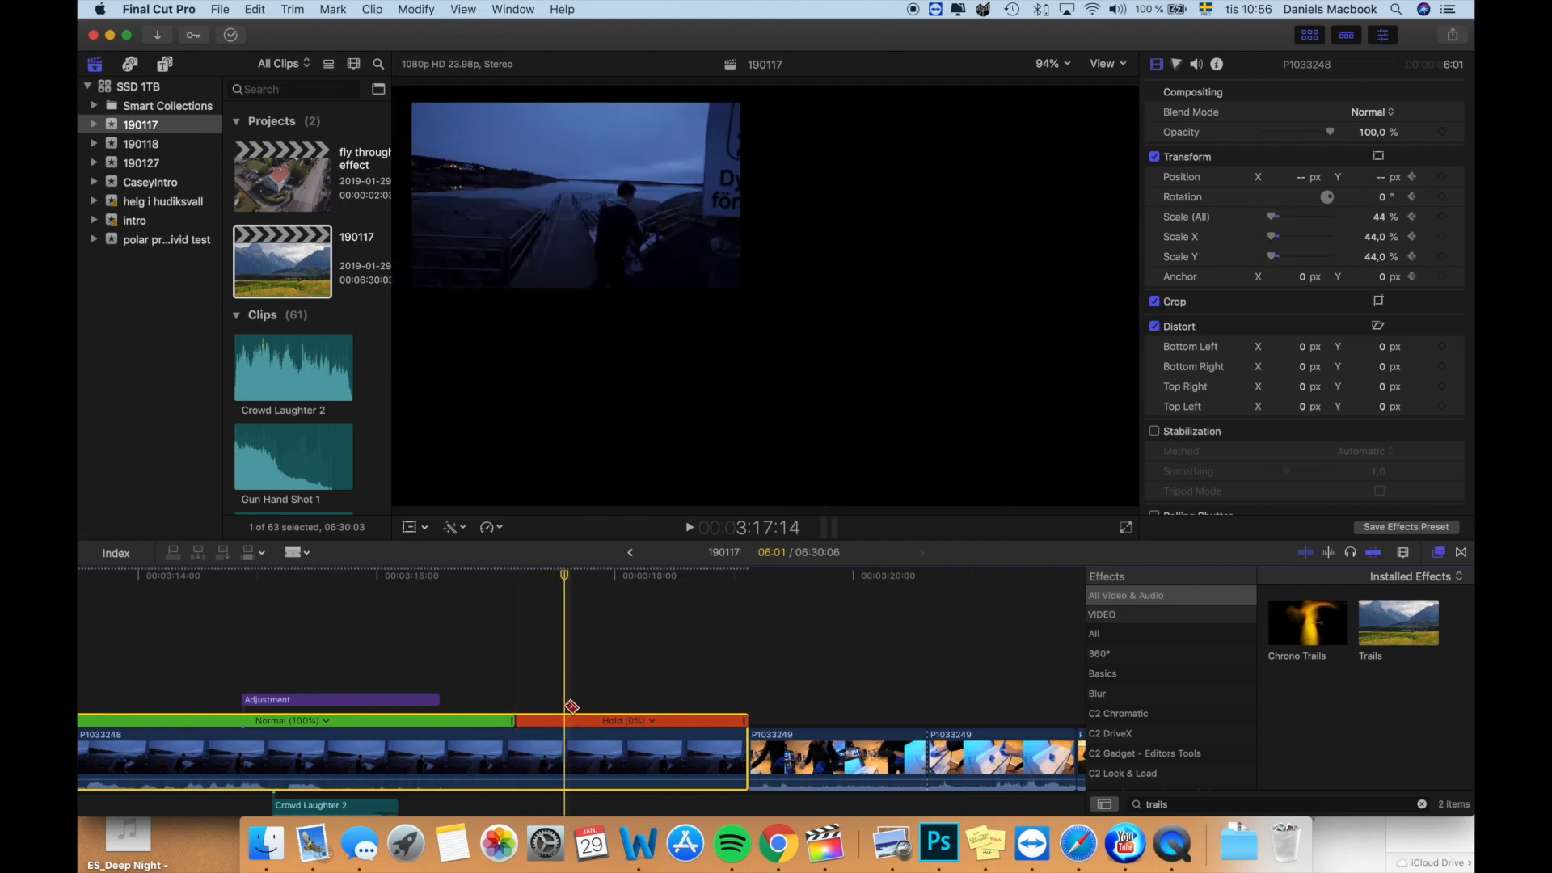
- Move the split-off first piece of P1033249 beneath the hold segment as a connected clip ending where the hold ends
key(a)
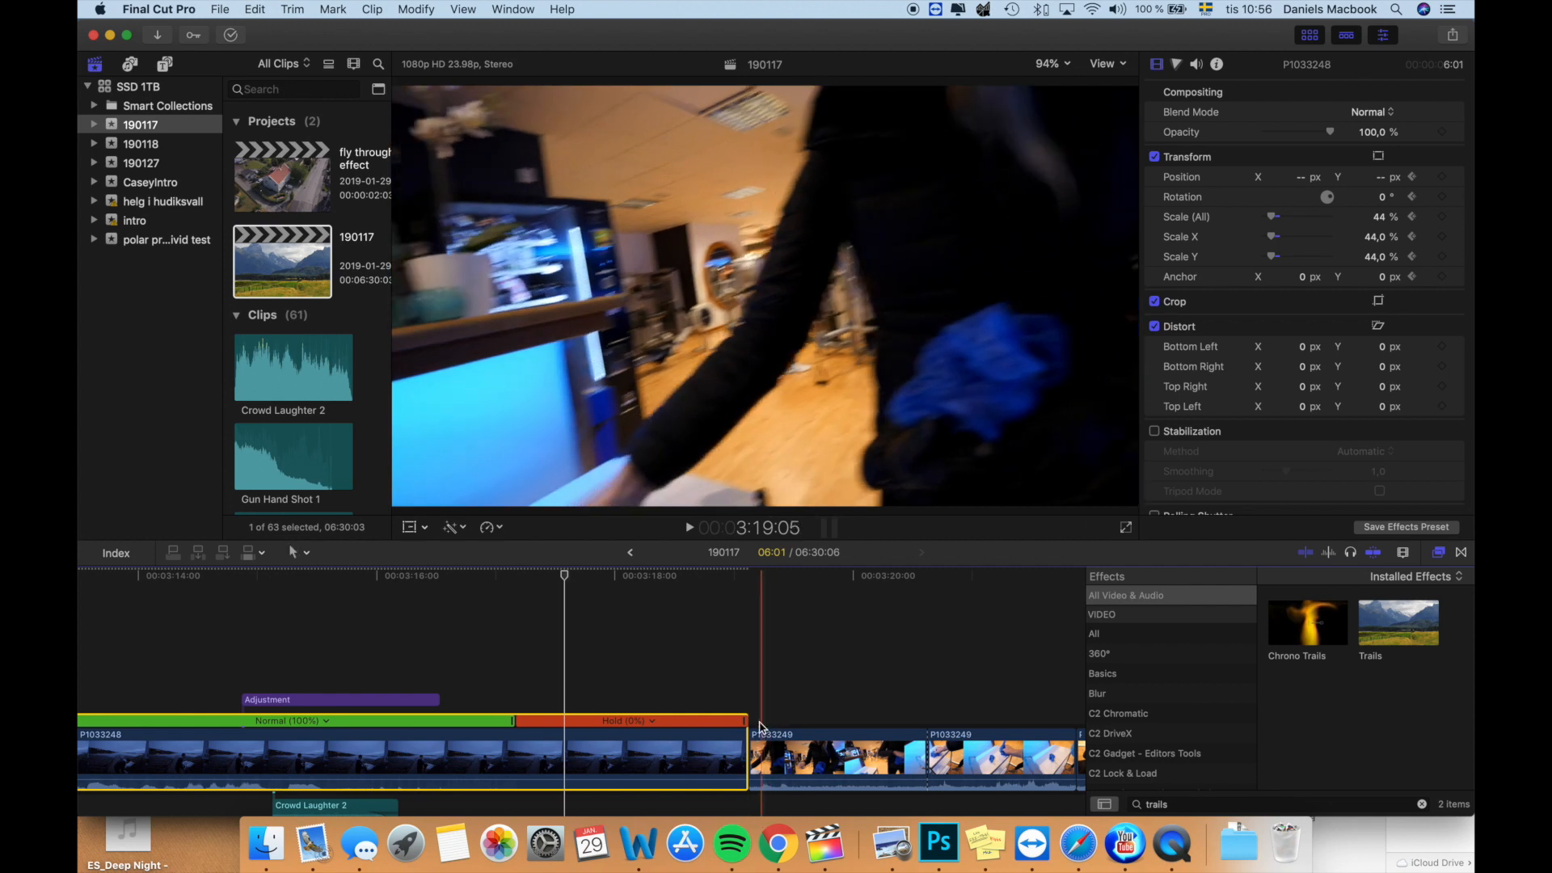
scroll(776, 733, down, 2)
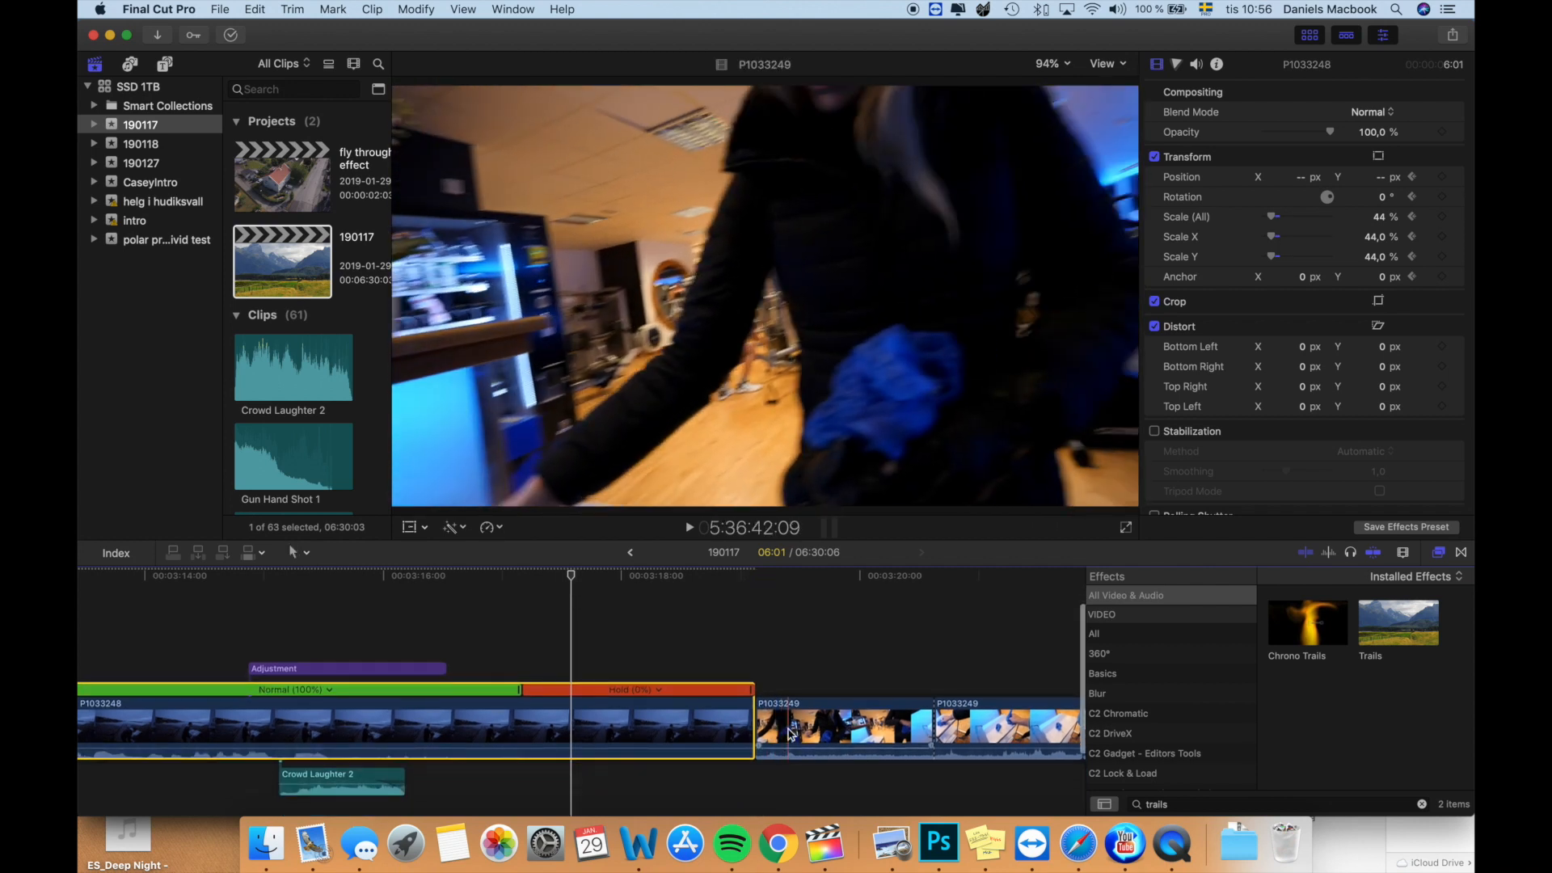
drag(788, 727, 545, 790)
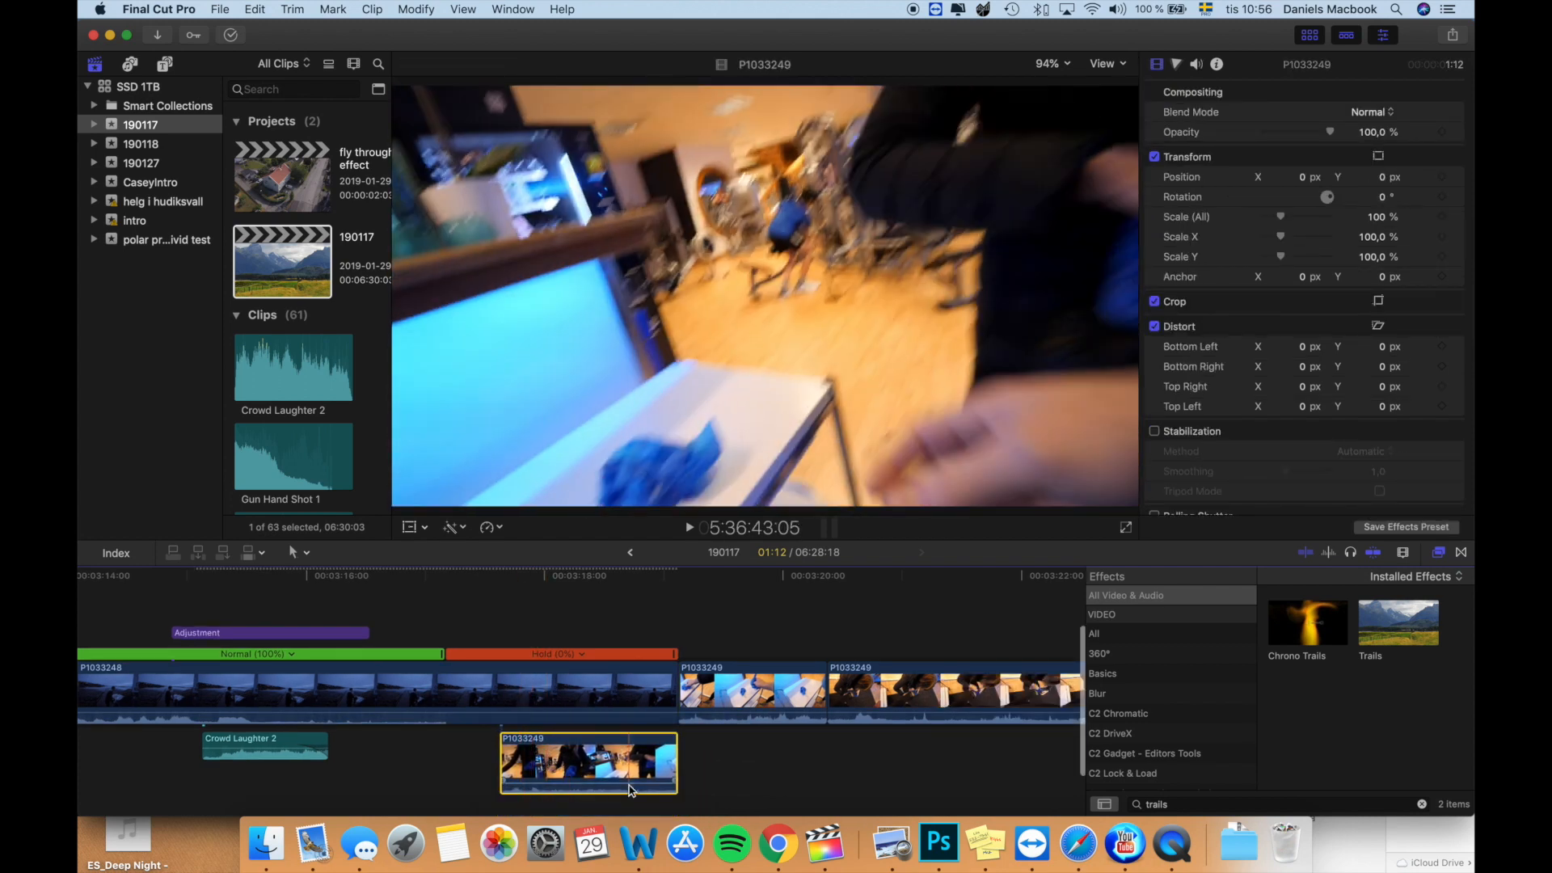
key(l)
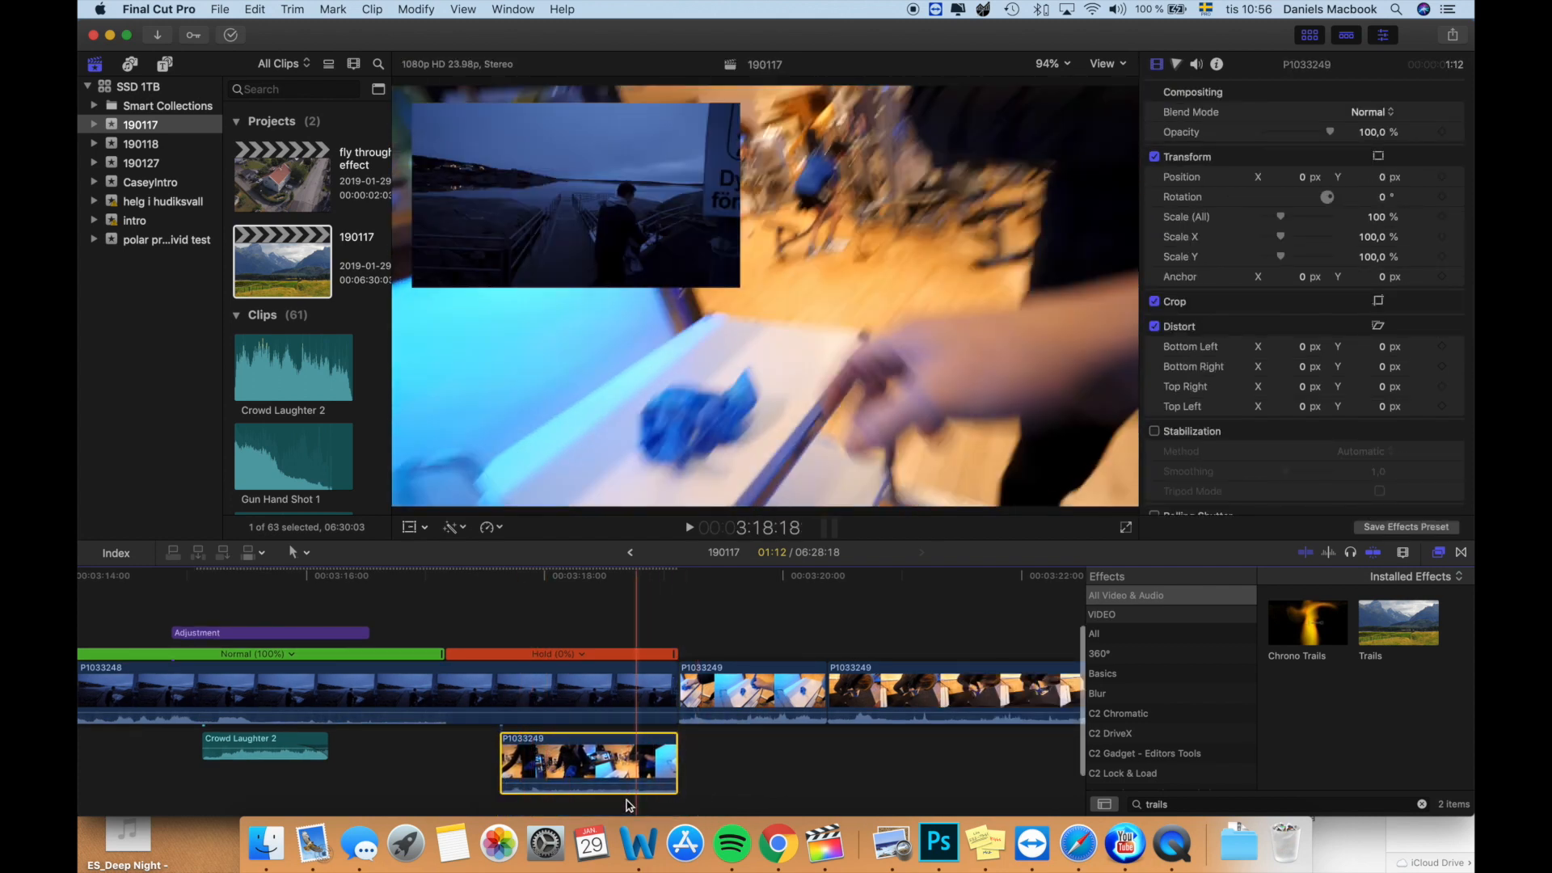
- Scale the connected P1033249 clip below the freeze to 47%
click(503, 810)
click(524, 761)
drag(1380, 218, 1341, 218)
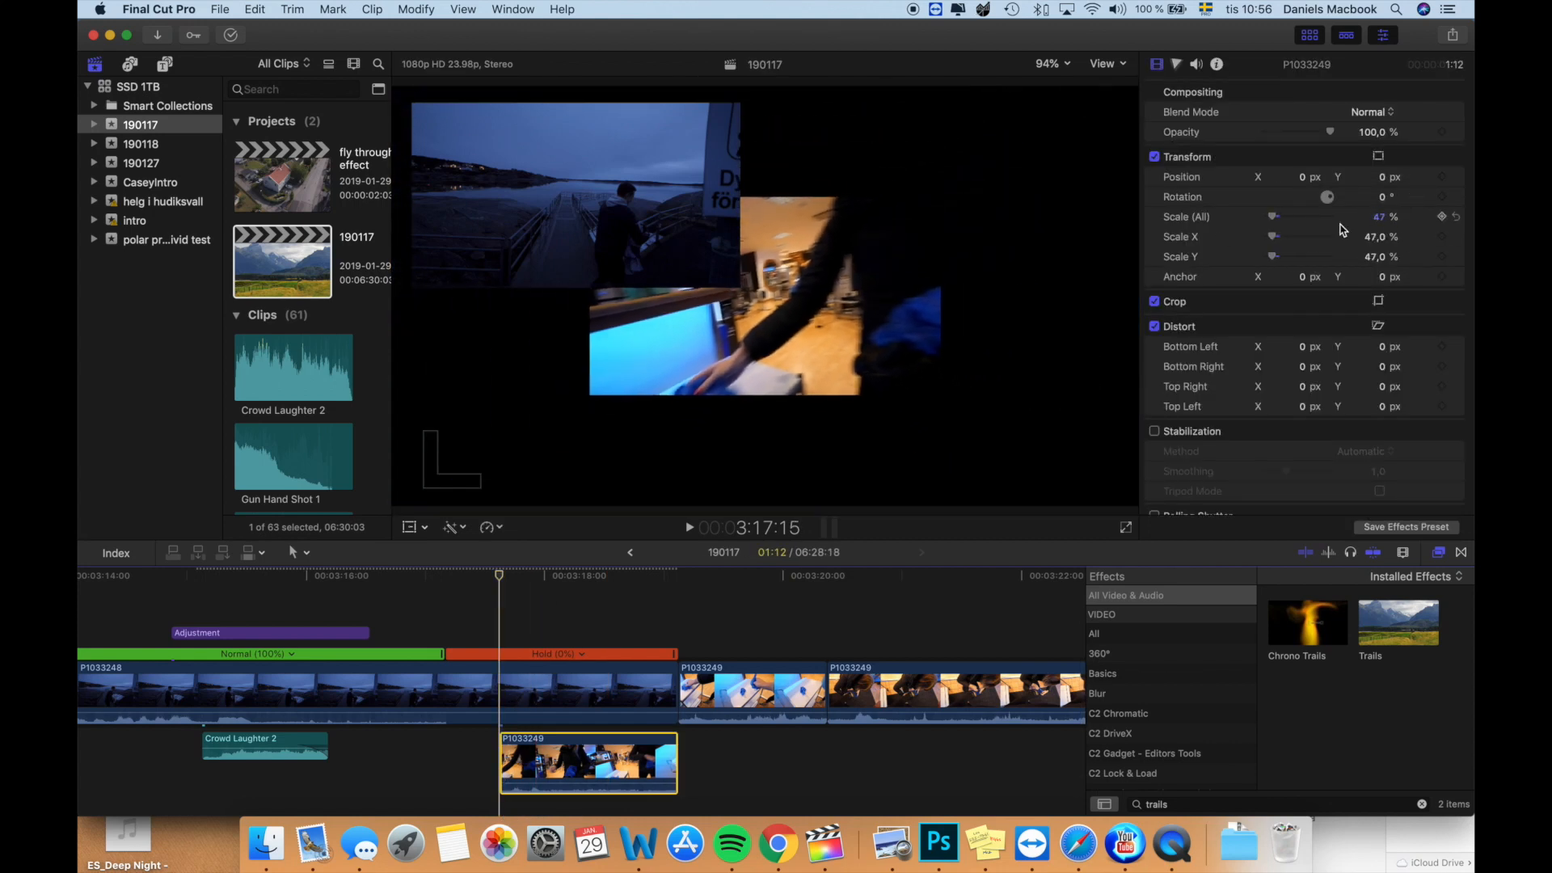
- Extend the start of the connected P1033249 clip back to the beginning of the hold segment, making it 1:23 long
drag(511, 744, 450, 743)
key(b)
key(a)
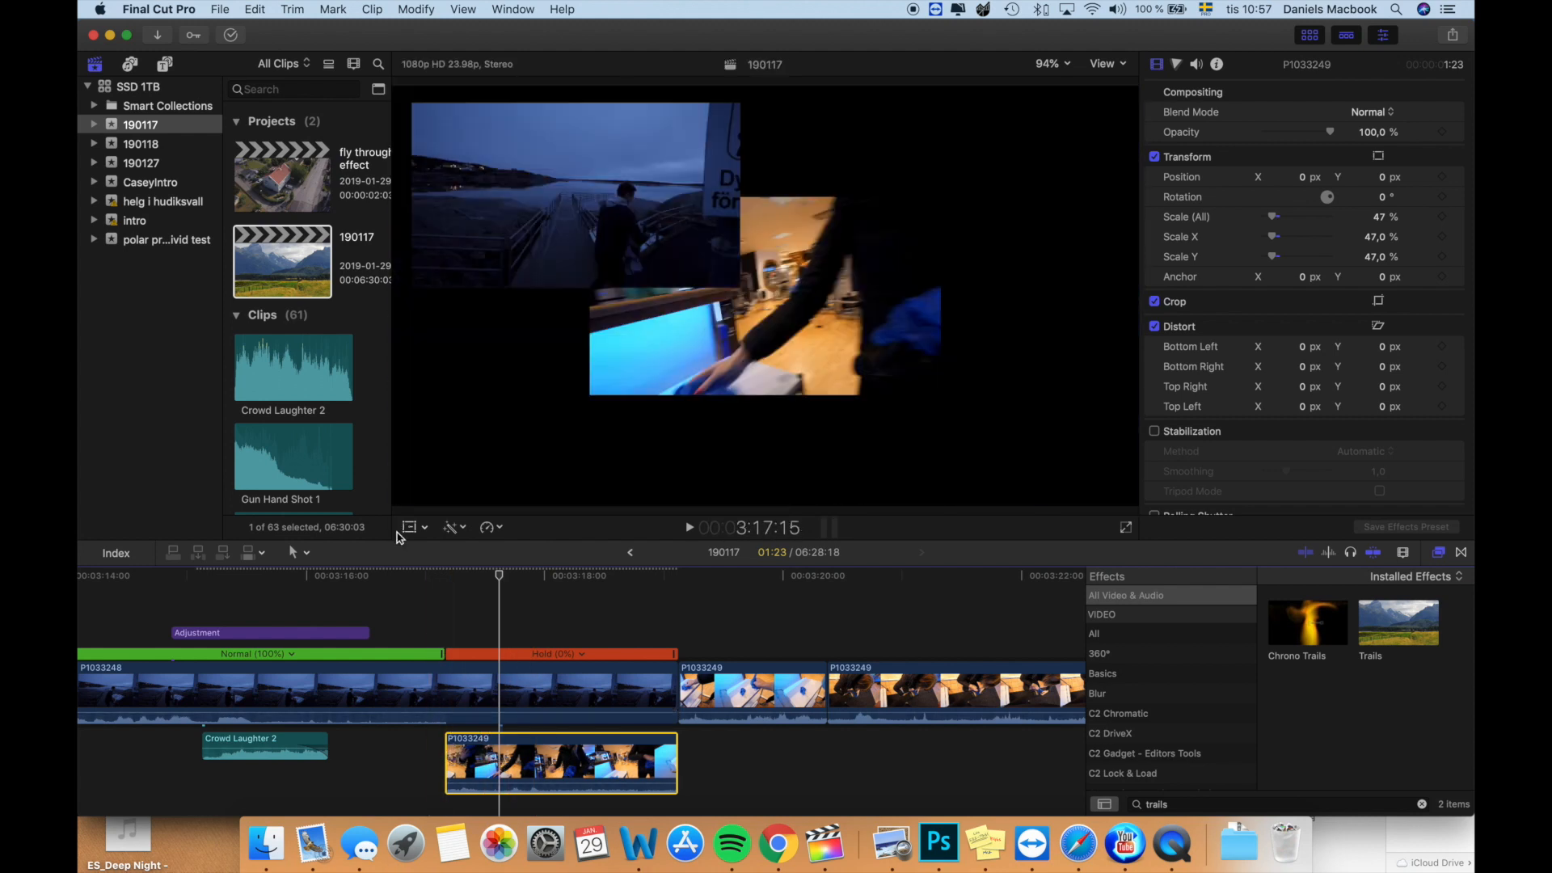
- Scale the connected P1033249 clip to about 47.87% and place it at about X 476.5, Y -256.2 px, diagonally opposite the frozen clip
click(409, 527)
drag(590, 396, 598, 390)
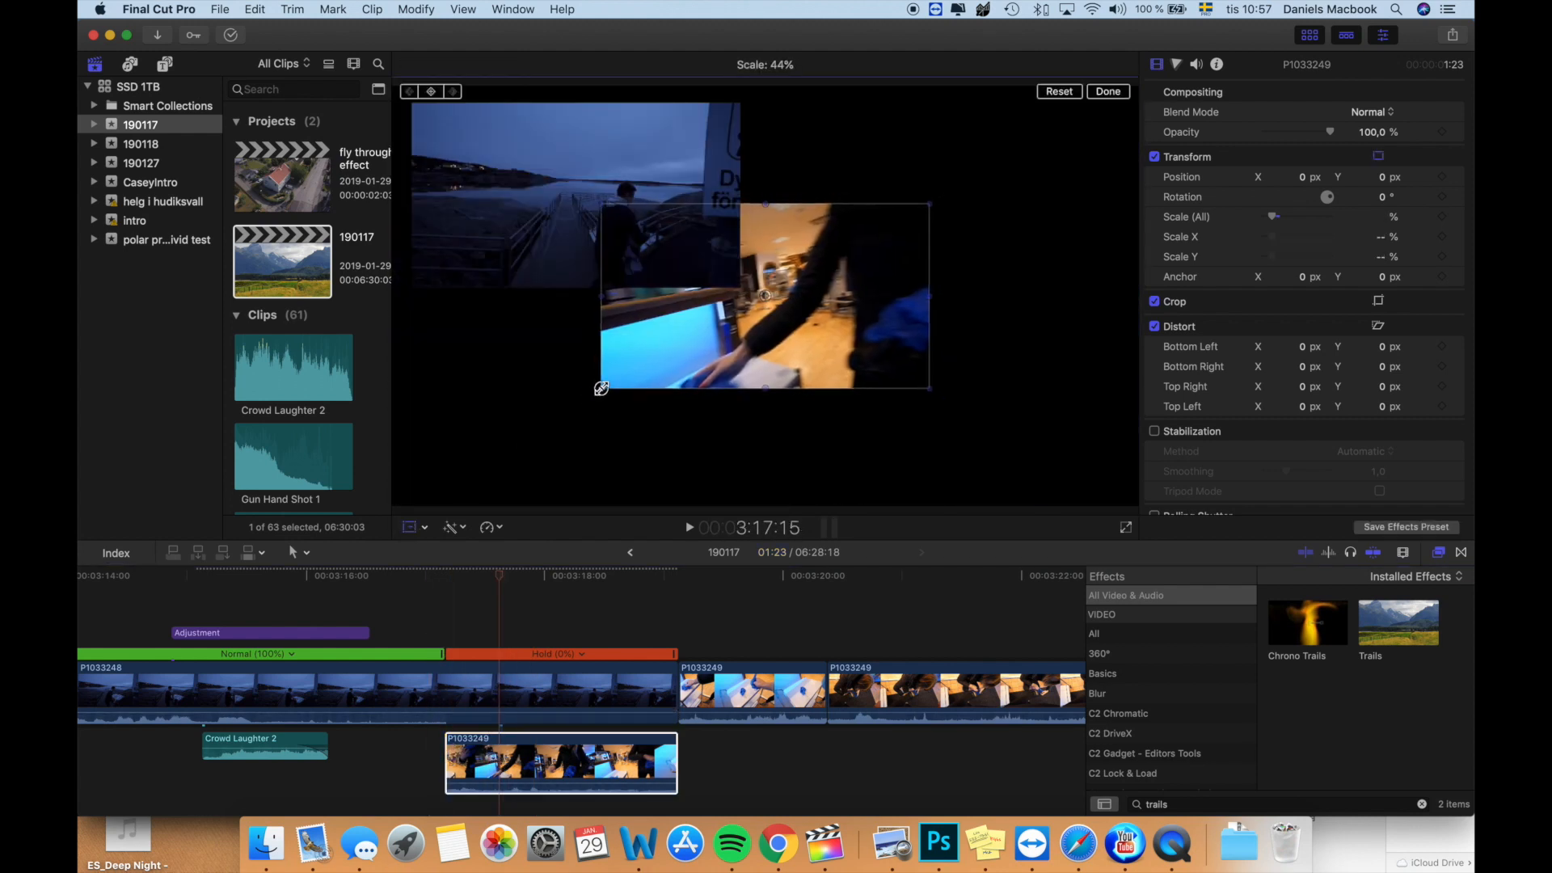
drag(701, 337, 879, 424)
drag(776, 474, 760, 485)
drag(869, 435, 879, 446)
- Add transform keyframes to the connected P1033249 clip at 3:18:22, shortly before it ends
key(b)
key(Down)
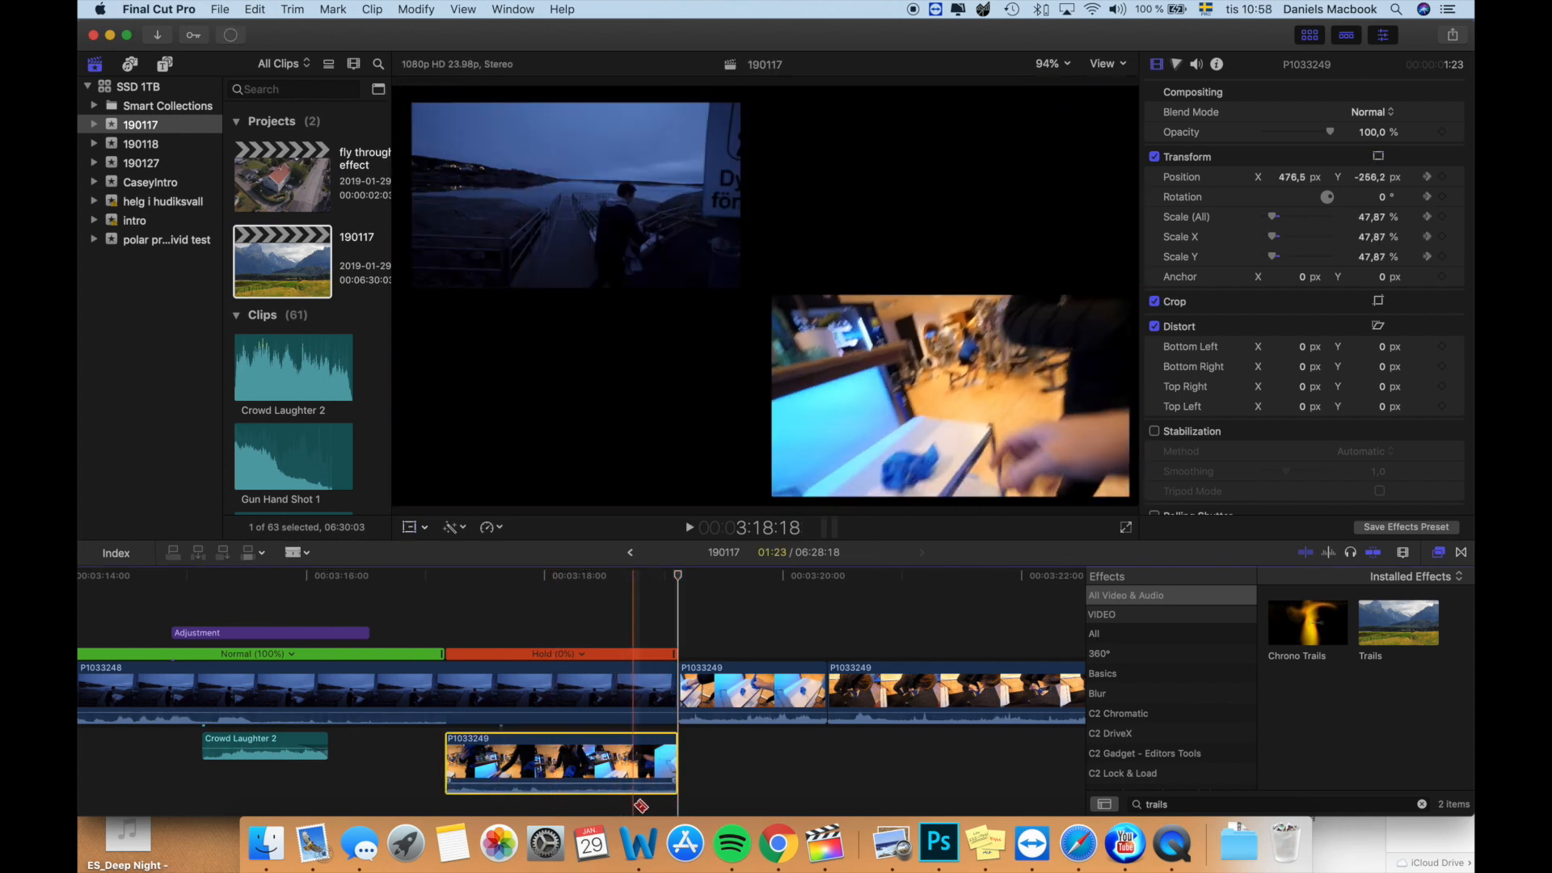
scroll(641, 800, down, 2)
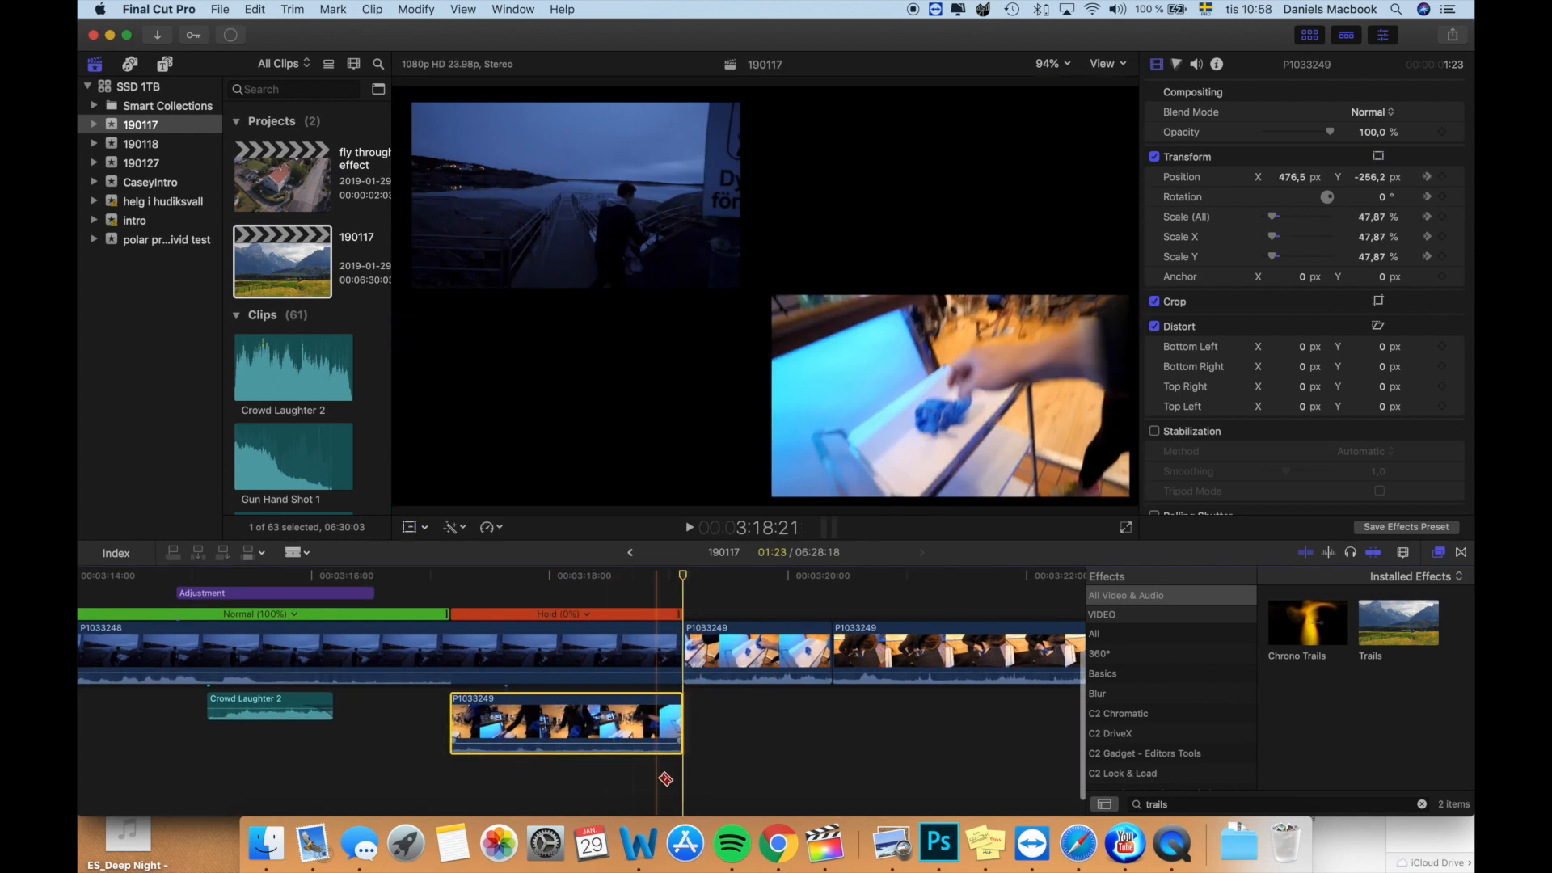
key(a)
click(674, 778)
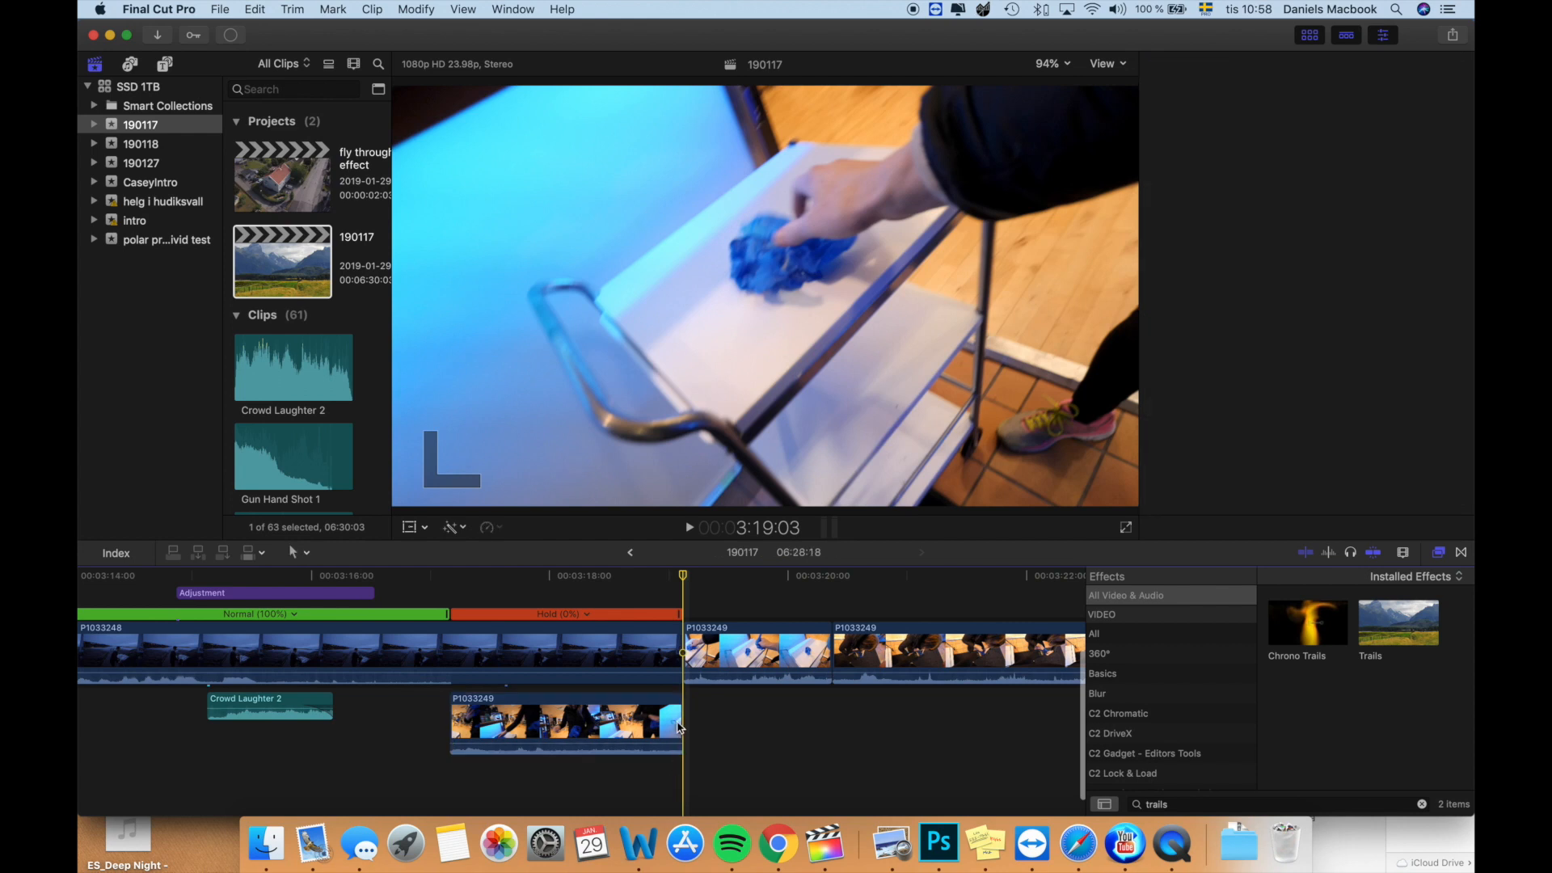
click(662, 726)
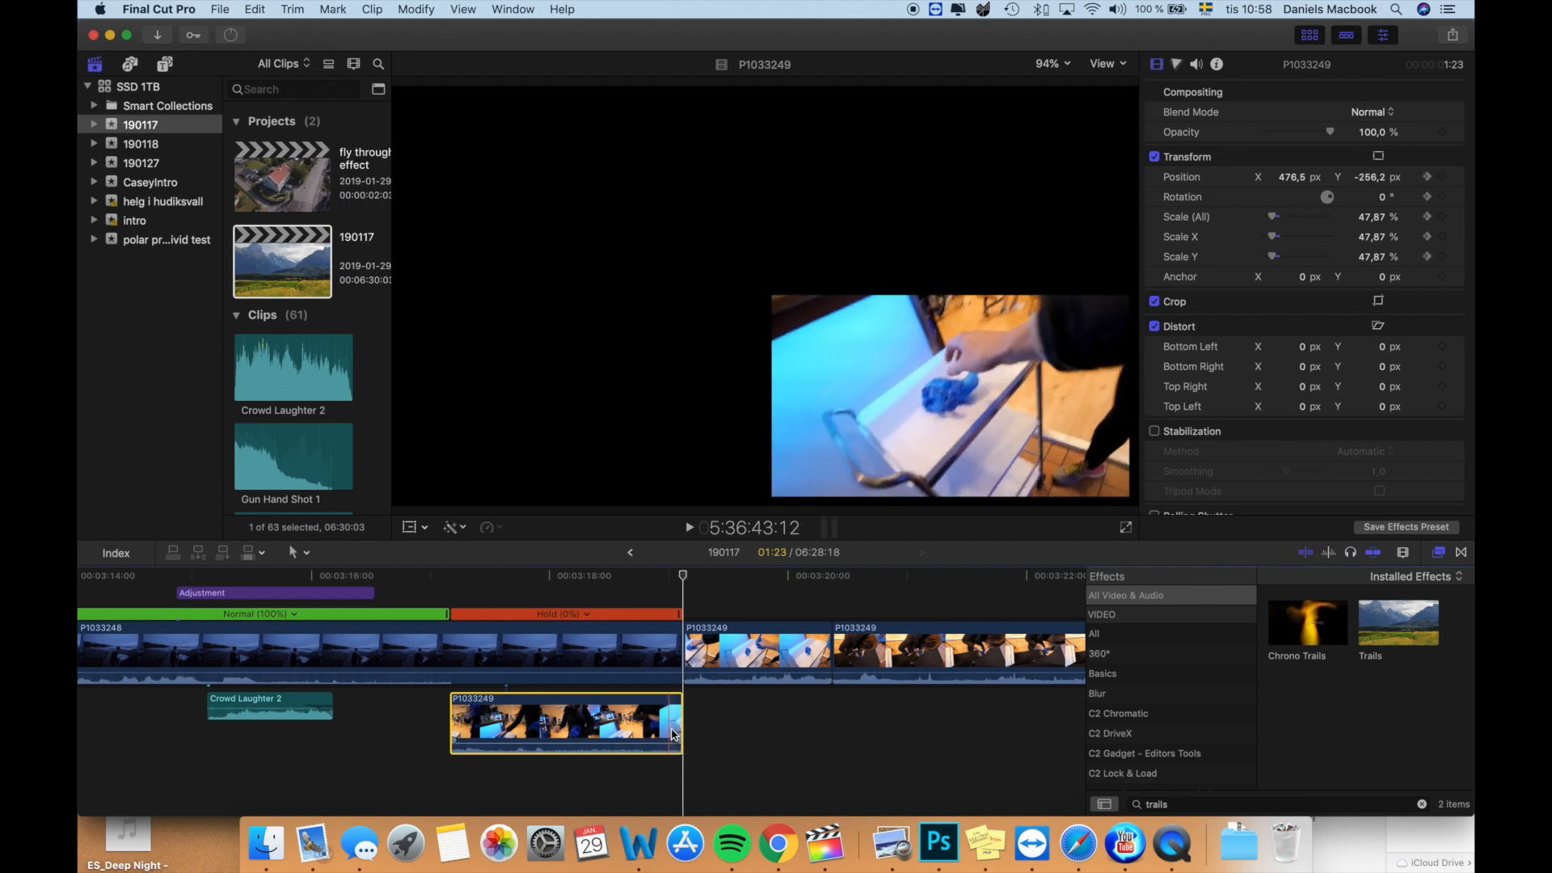
key(Left)
key(Left)
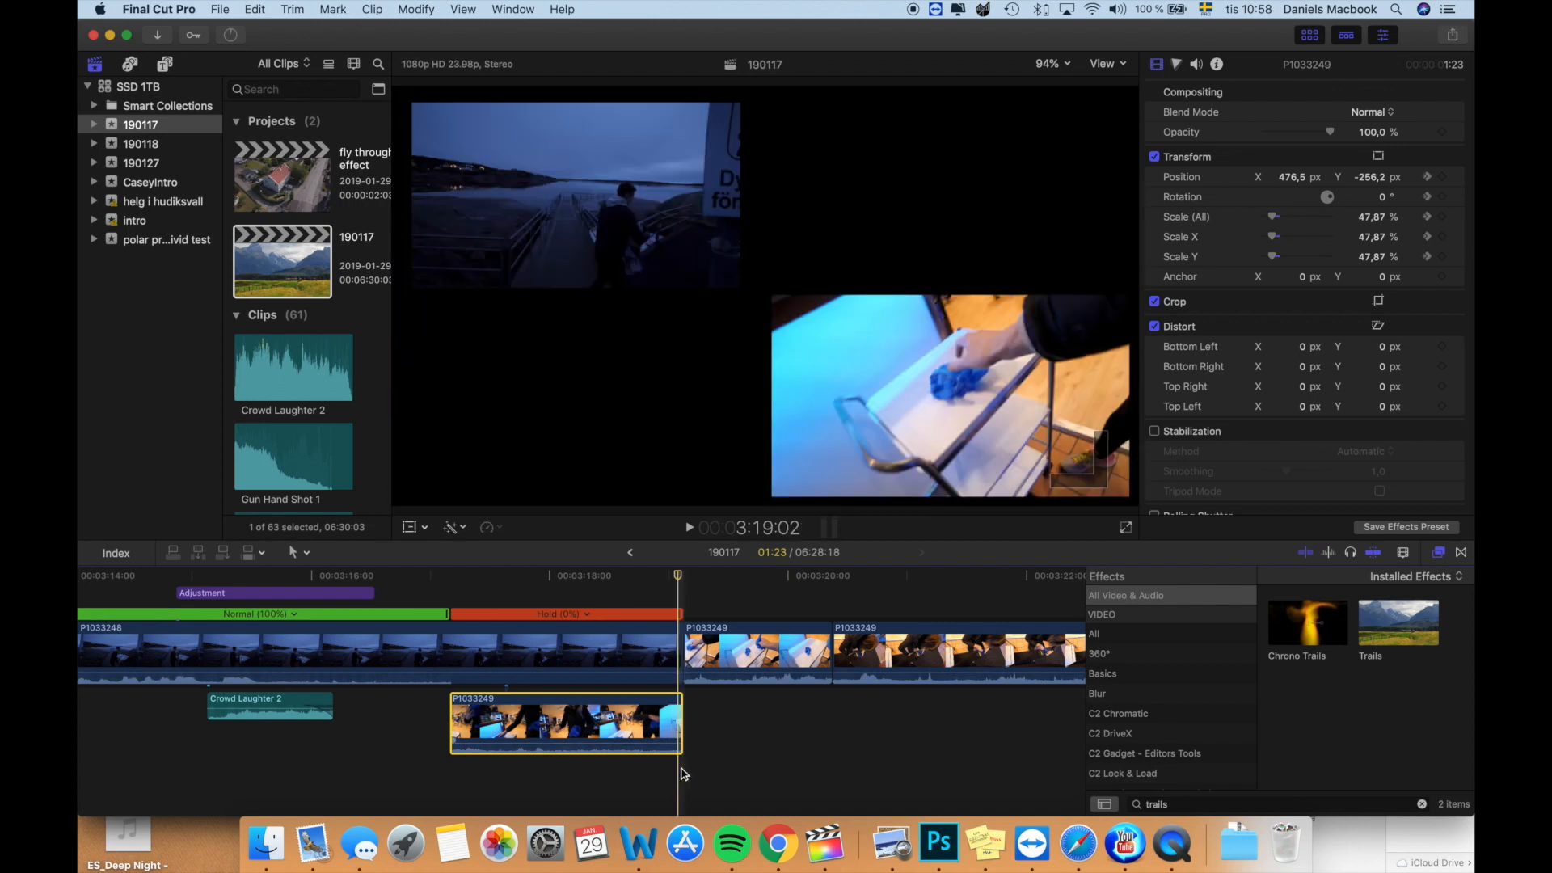
key(Left)
key(Left)
key(Left)
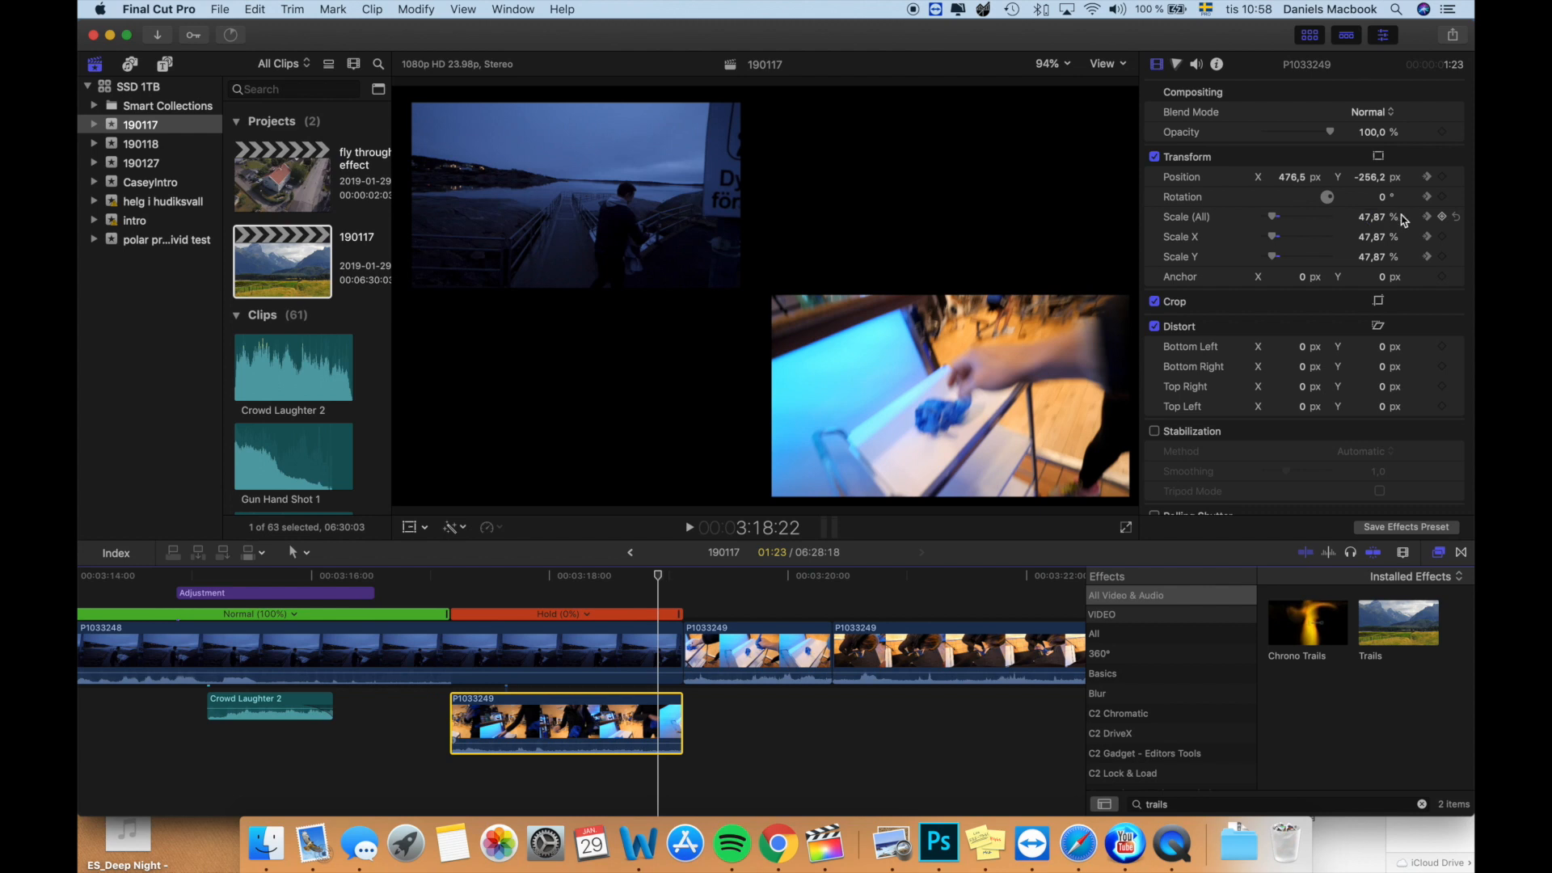
click(1442, 218)
click(985, 352)
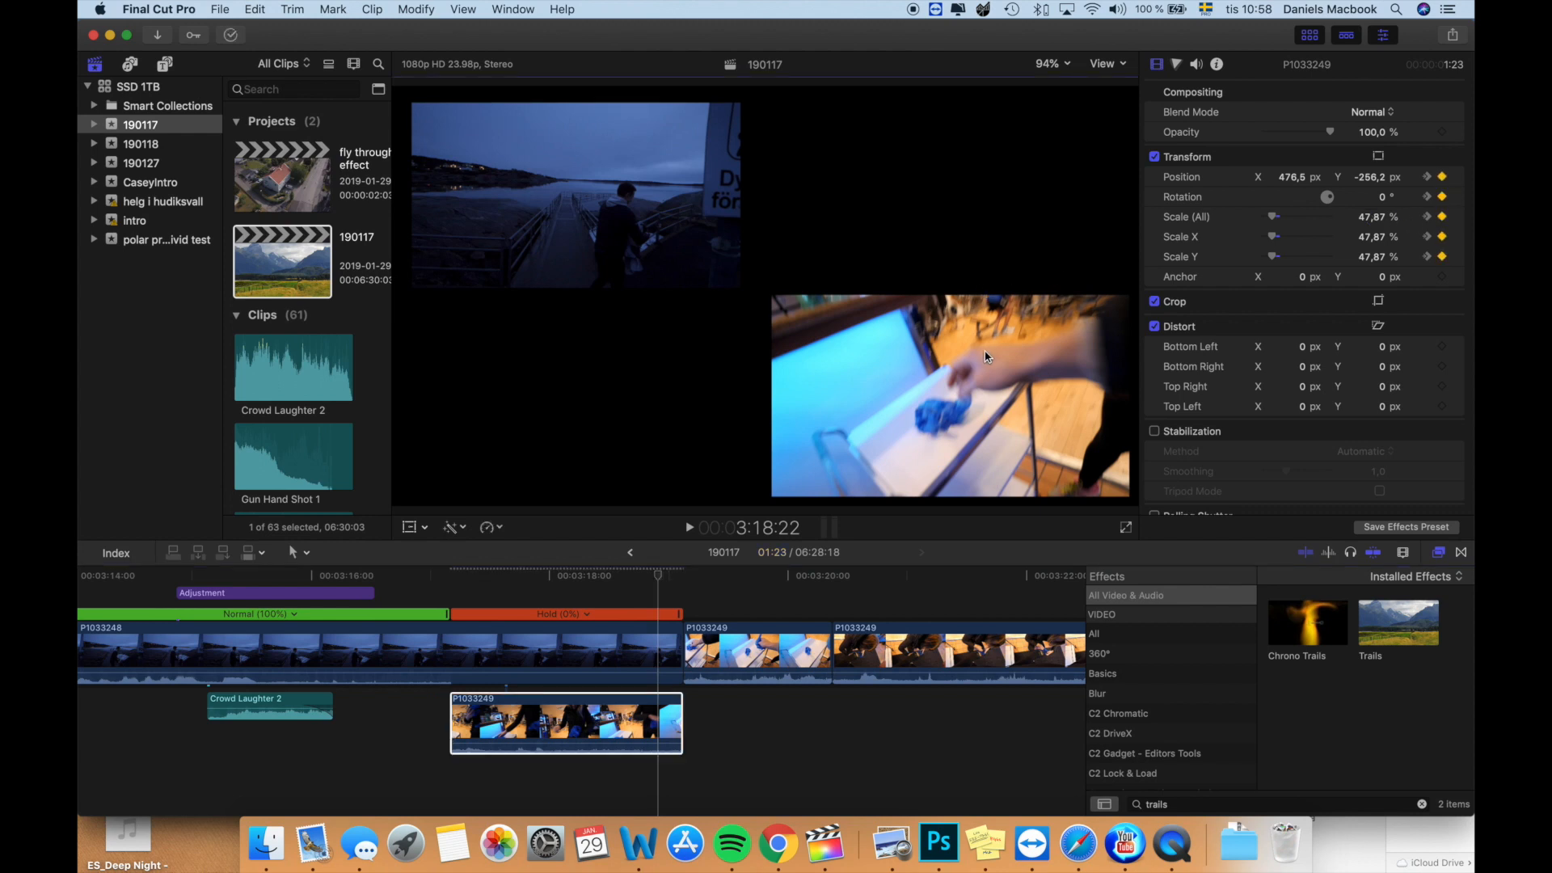
- Four frames on, at 3:19:02, enlarge the connected P1033249 clip to 100% scale
key(Right)
key(Right)
key(Right)
key(Right)
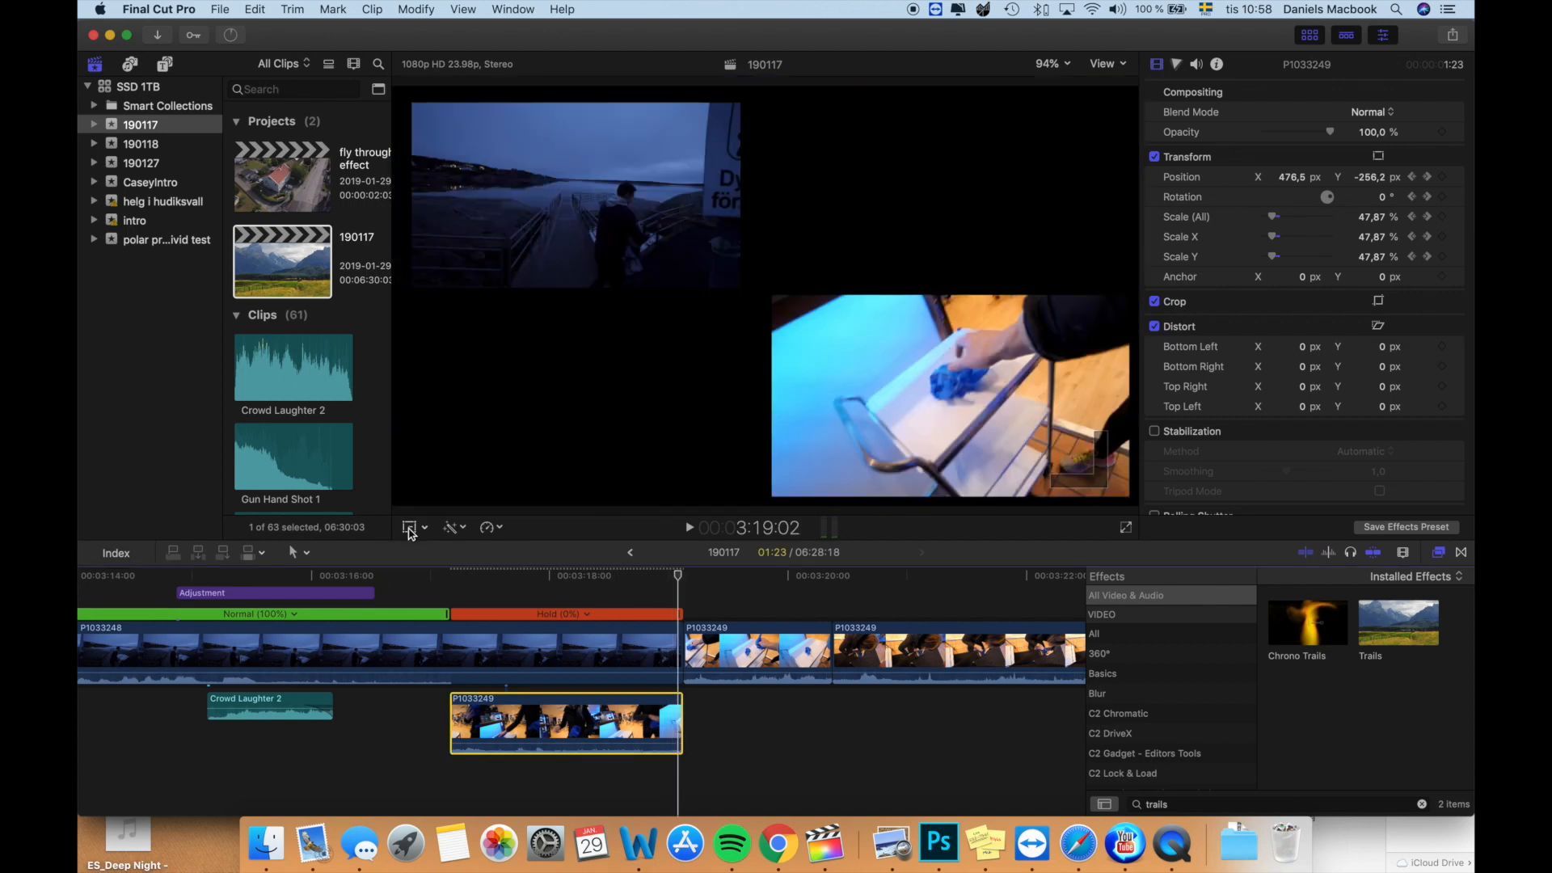
click(410, 528)
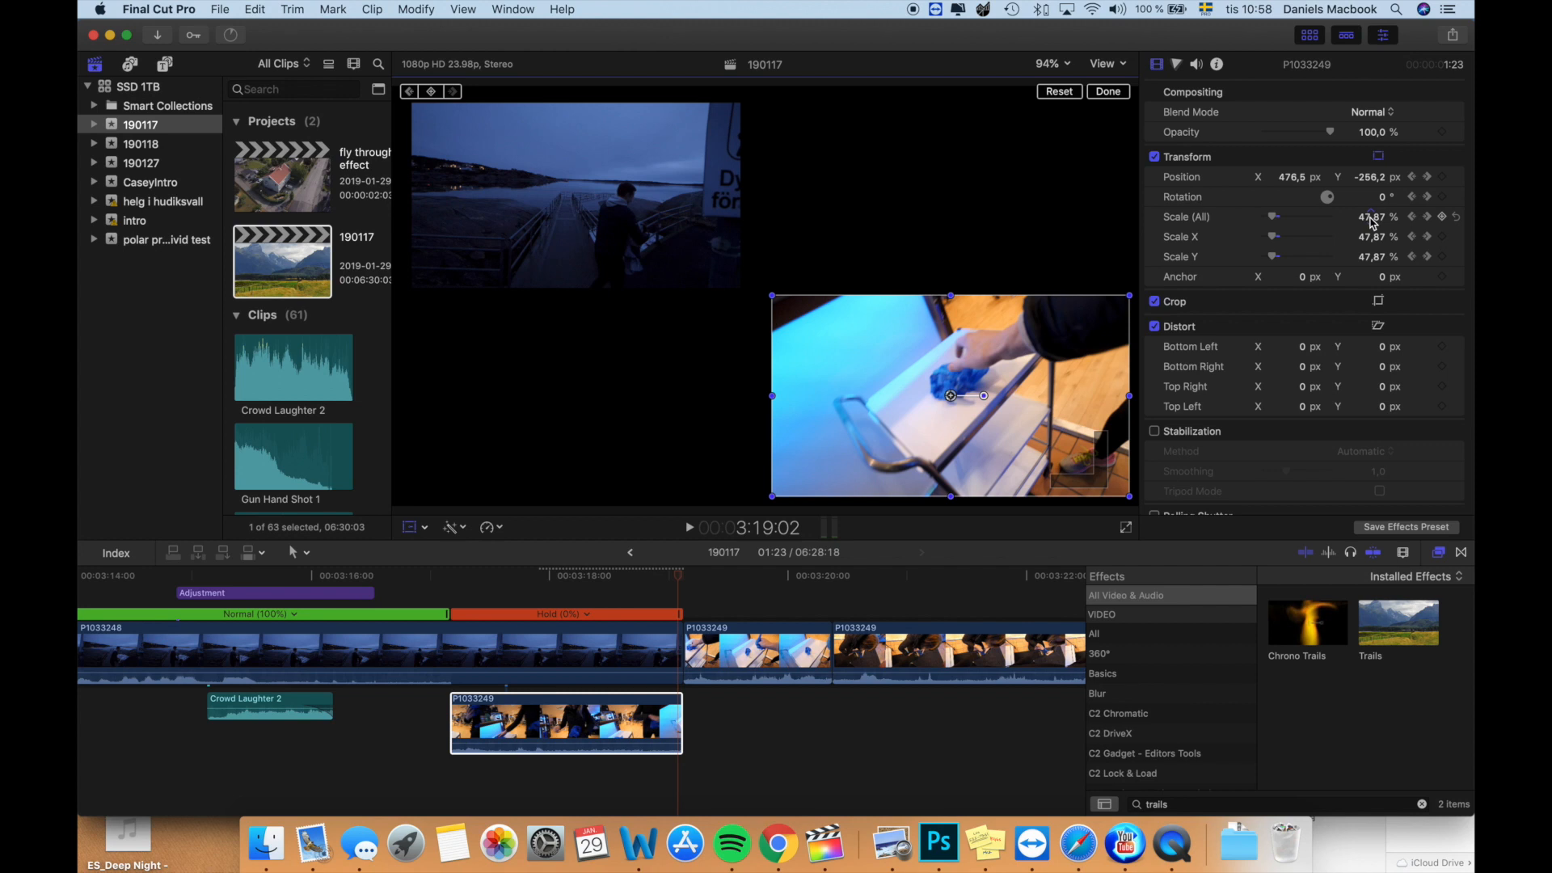
drag(1371, 217, 1370, 165)
drag(957, 339, 838, 262)
click(1368, 217)
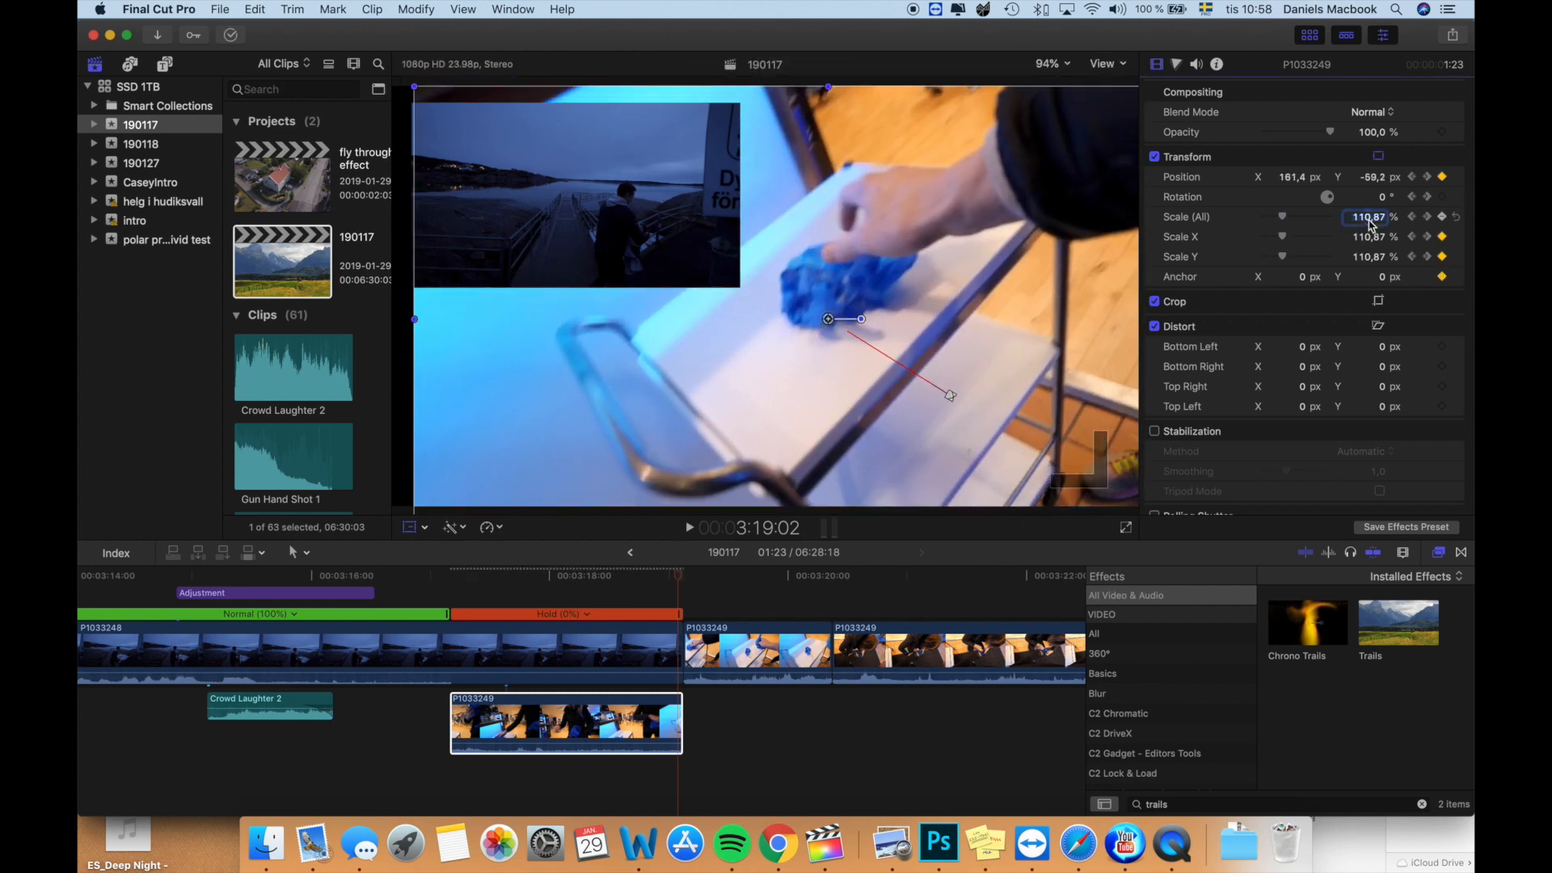
key(Return)
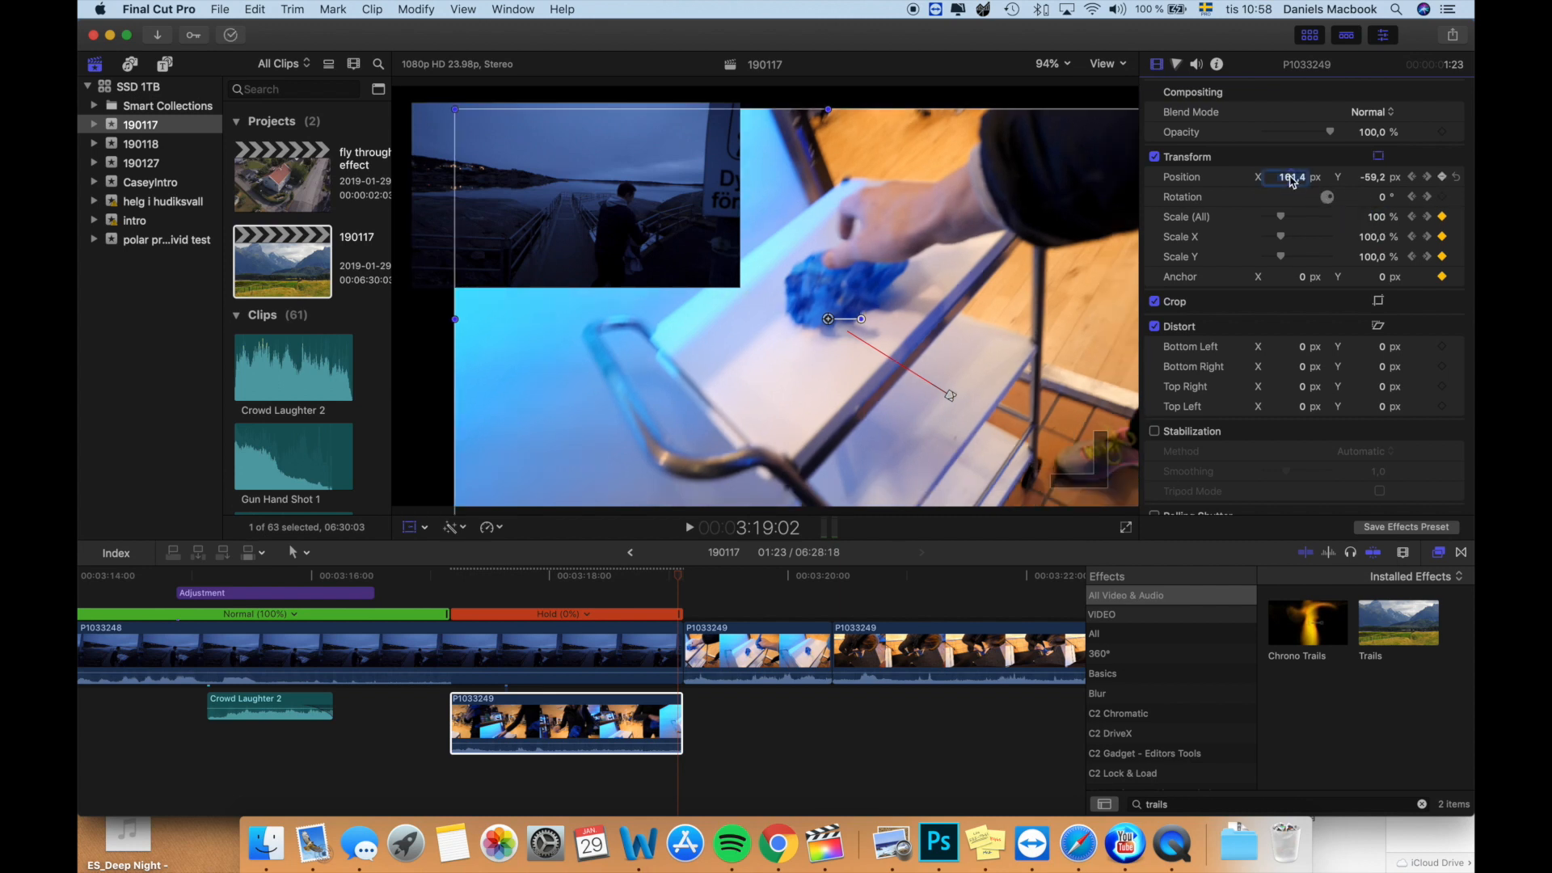
- Center the enlarged P1033249 clip at X 0, Y 0 px
text(0)
key(Return)
click(1367, 180)
text(0)
key(Return)
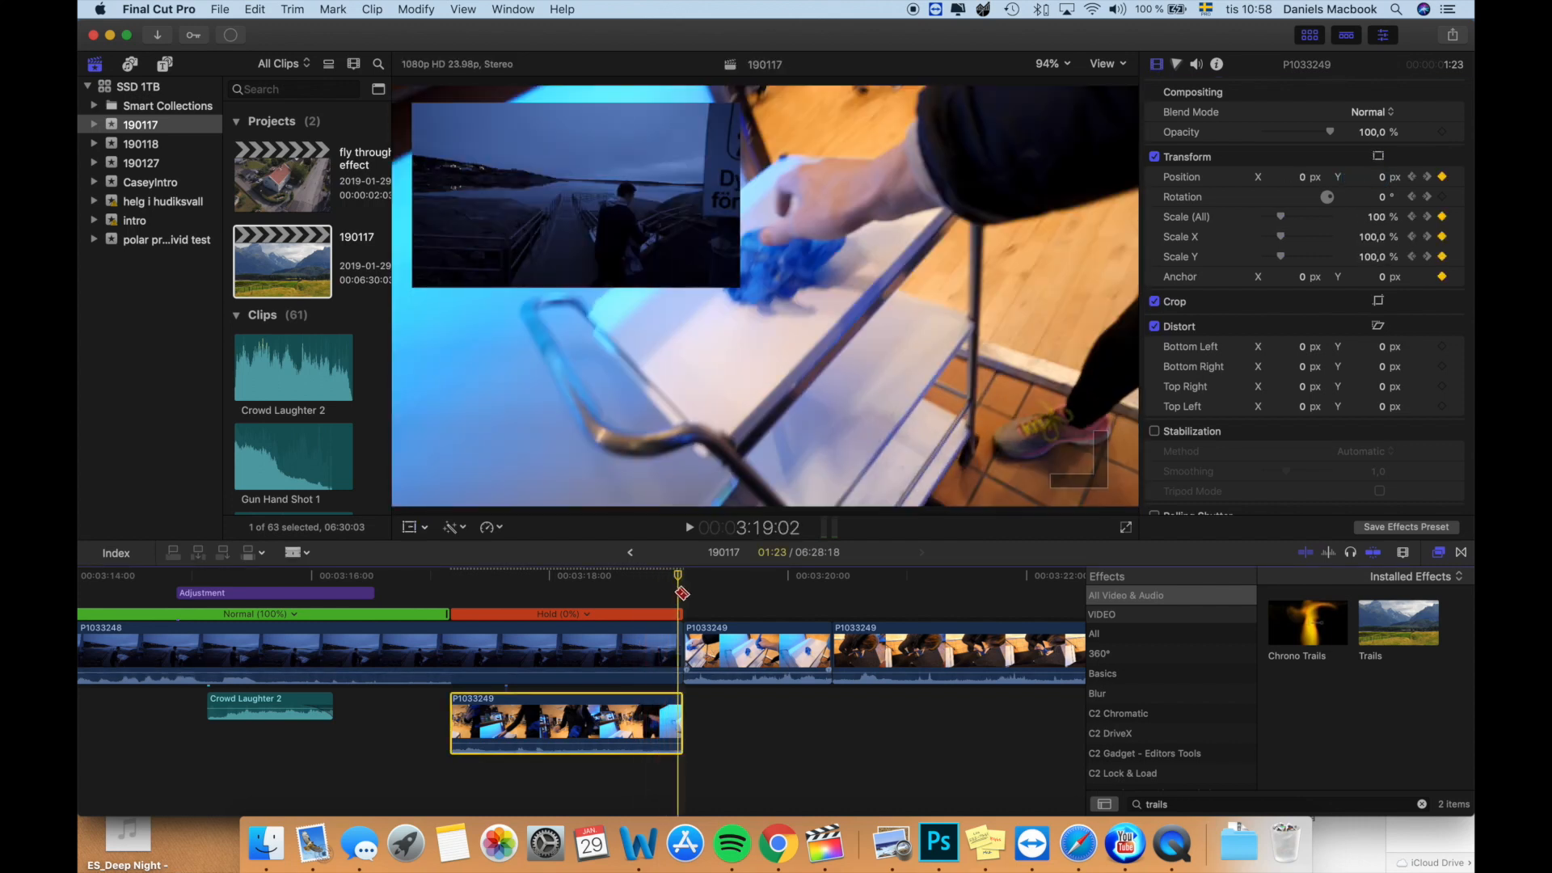
- Fade out the opacity of P1033248 over its last few frames from about 3:18:22, and close its video animation editor
key(a)
click(678, 593)
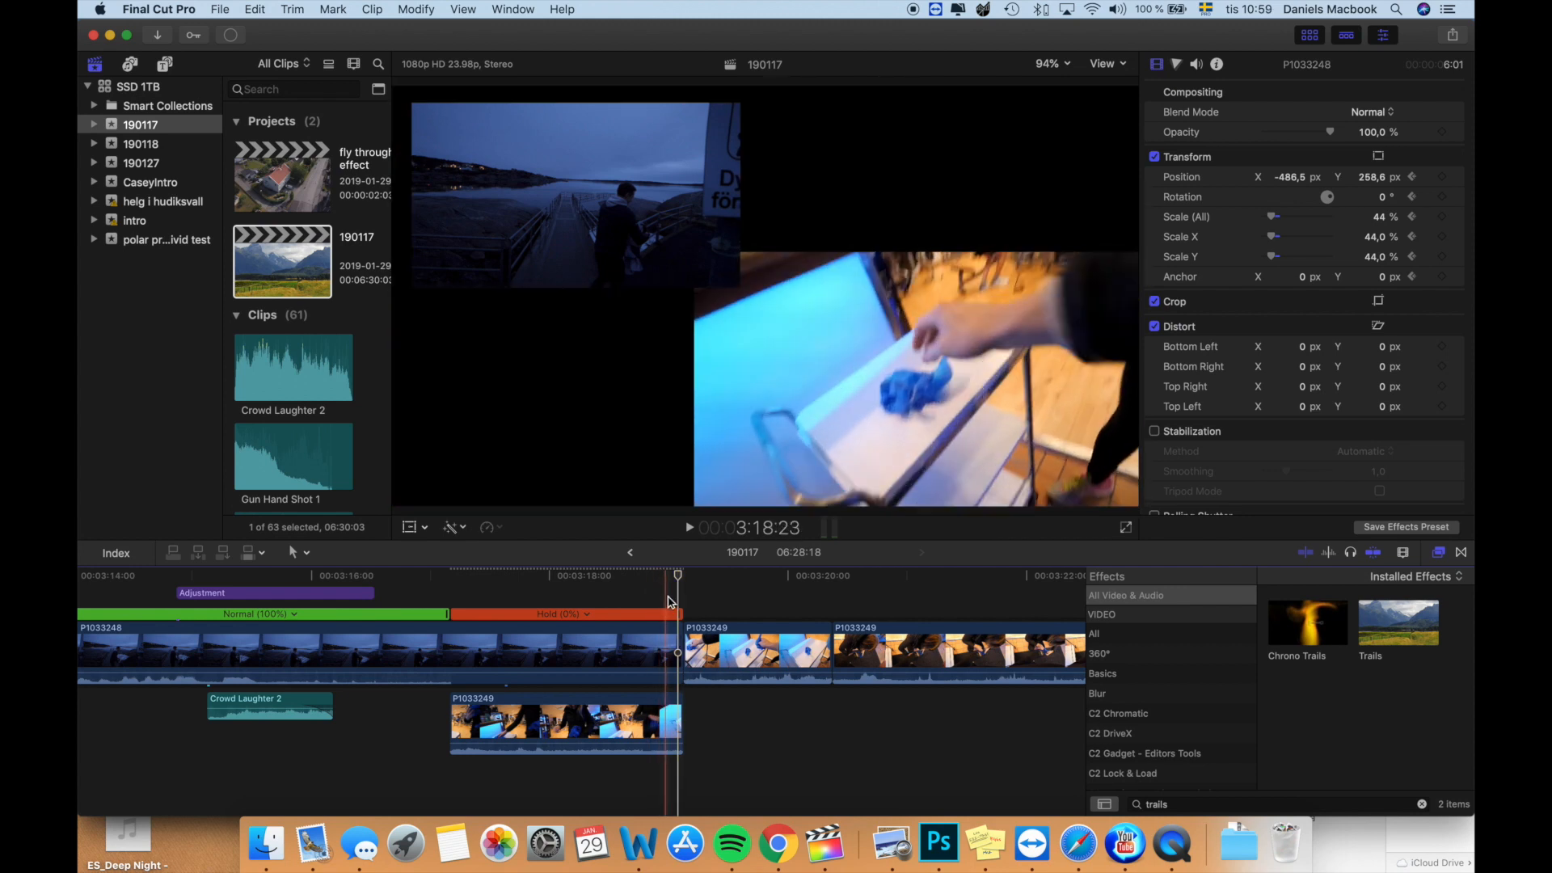
click(664, 647)
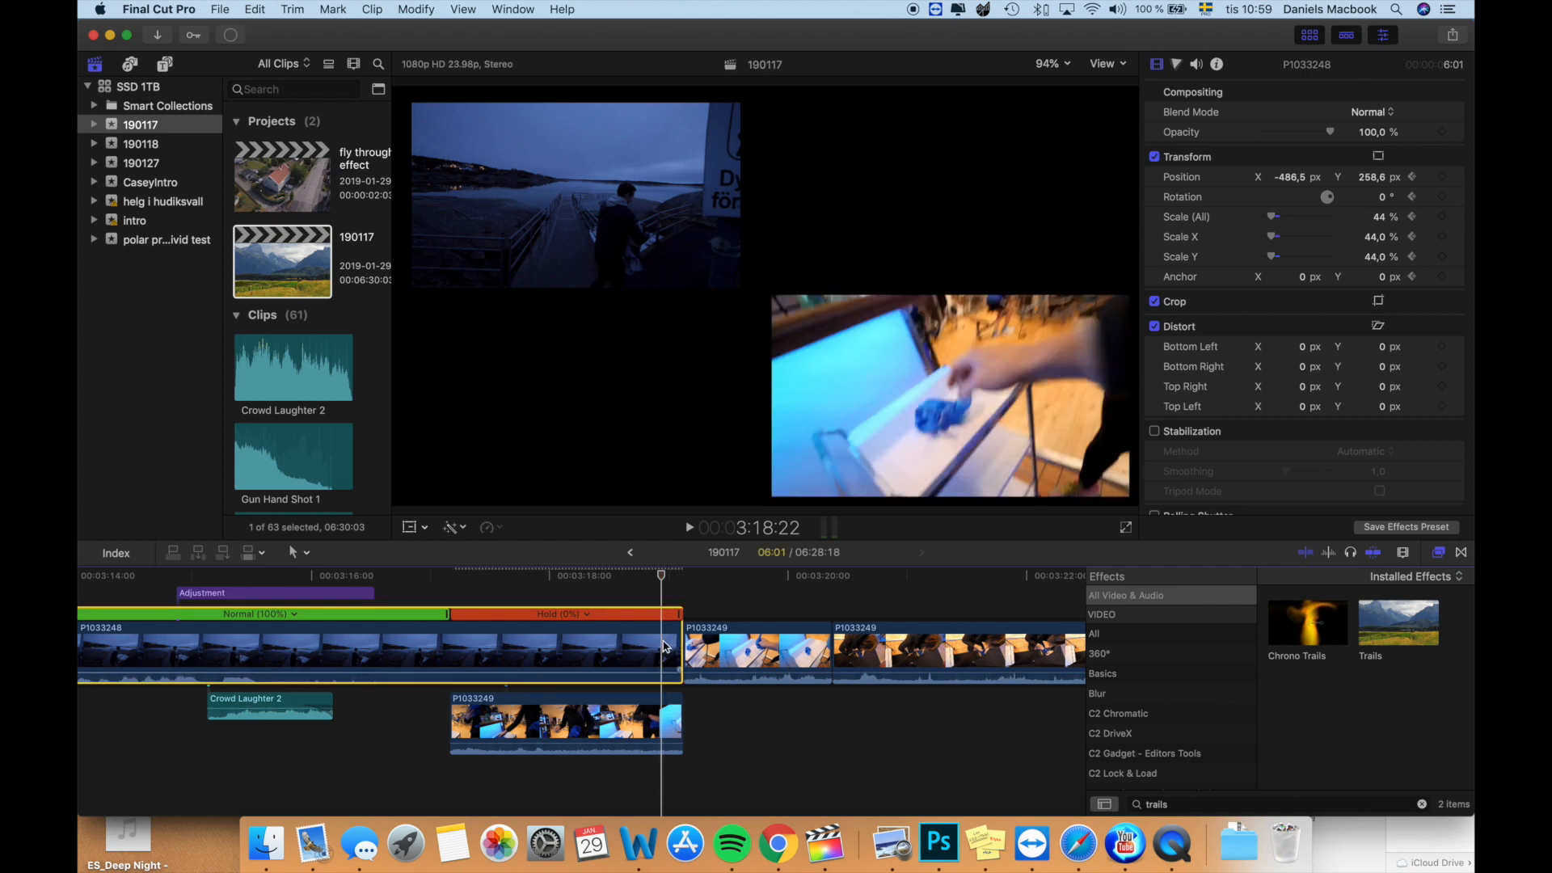
key(ctrl+v)
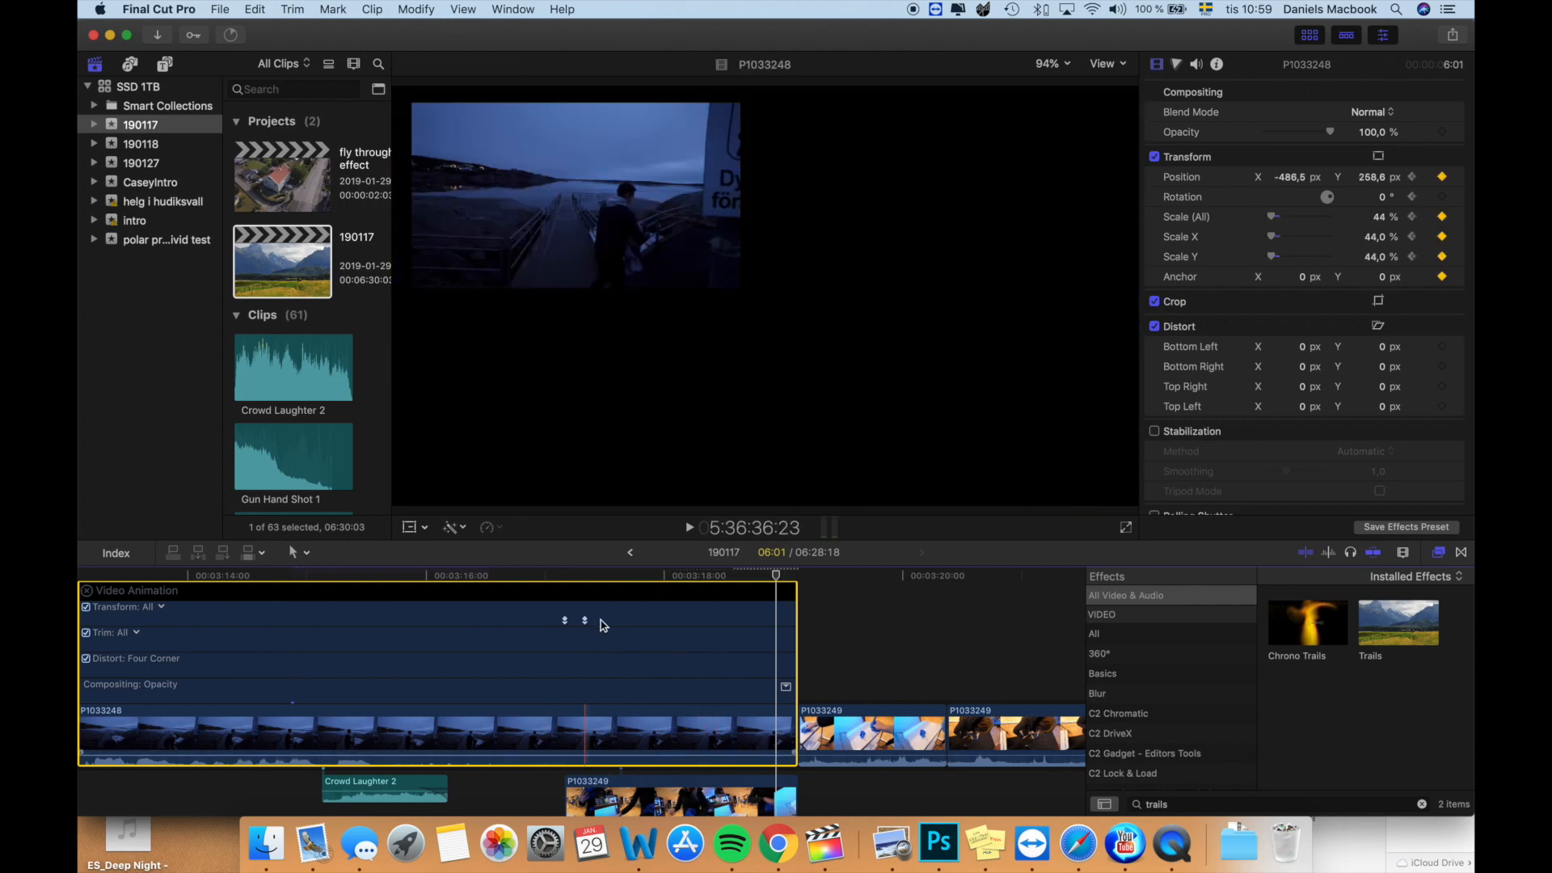
click(785, 687)
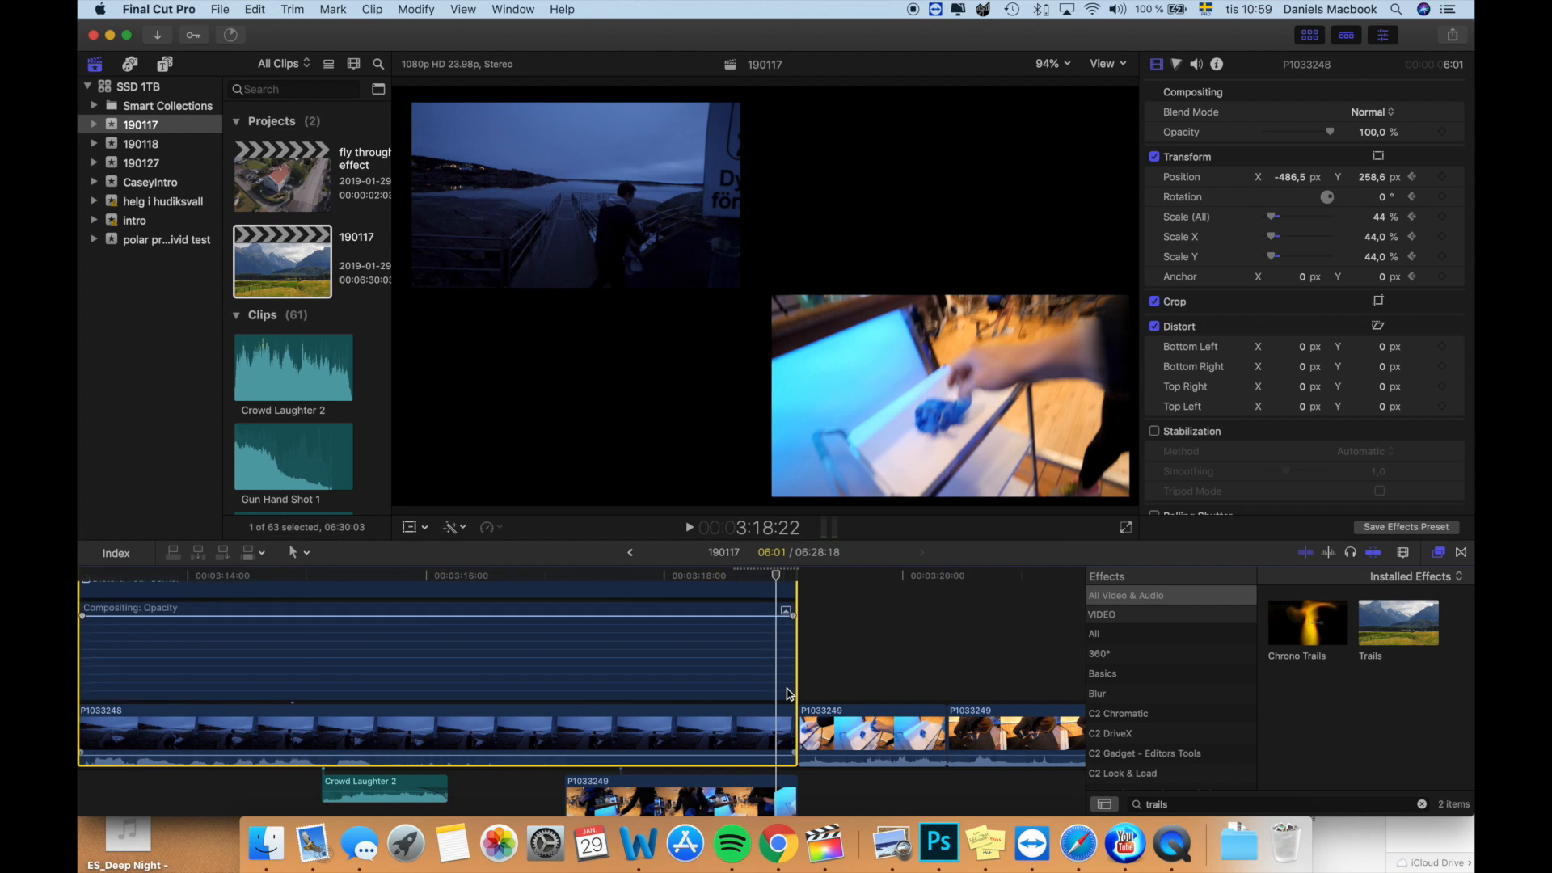
drag(792, 619, 761, 616)
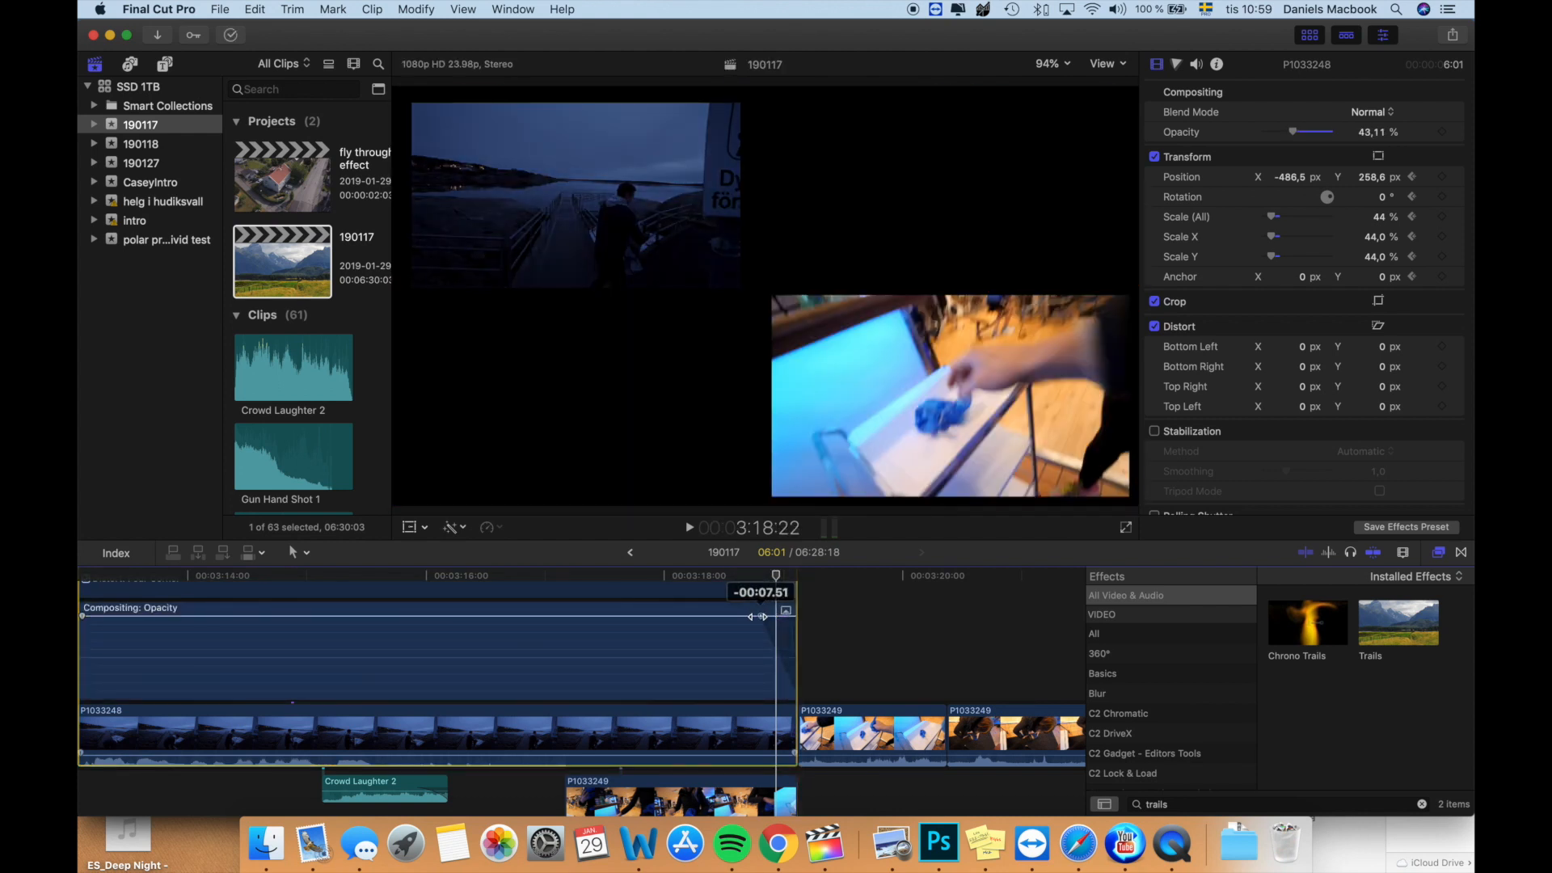
drag(758, 617, 770, 618)
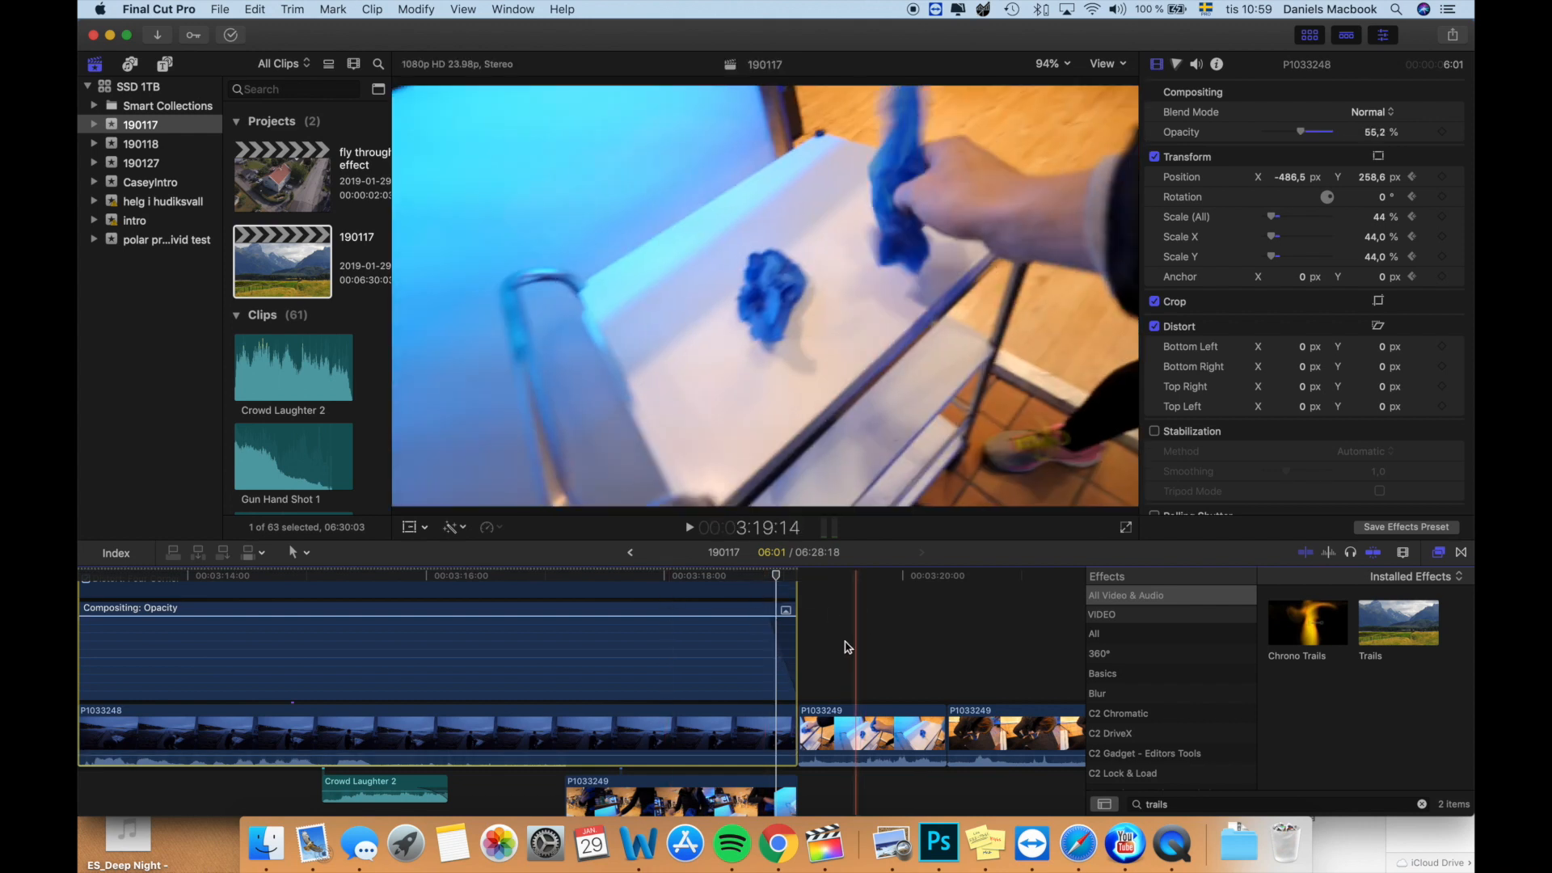
scroll(824, 662, up, 5)
scroll(824, 663, left, 3)
click(162, 619)
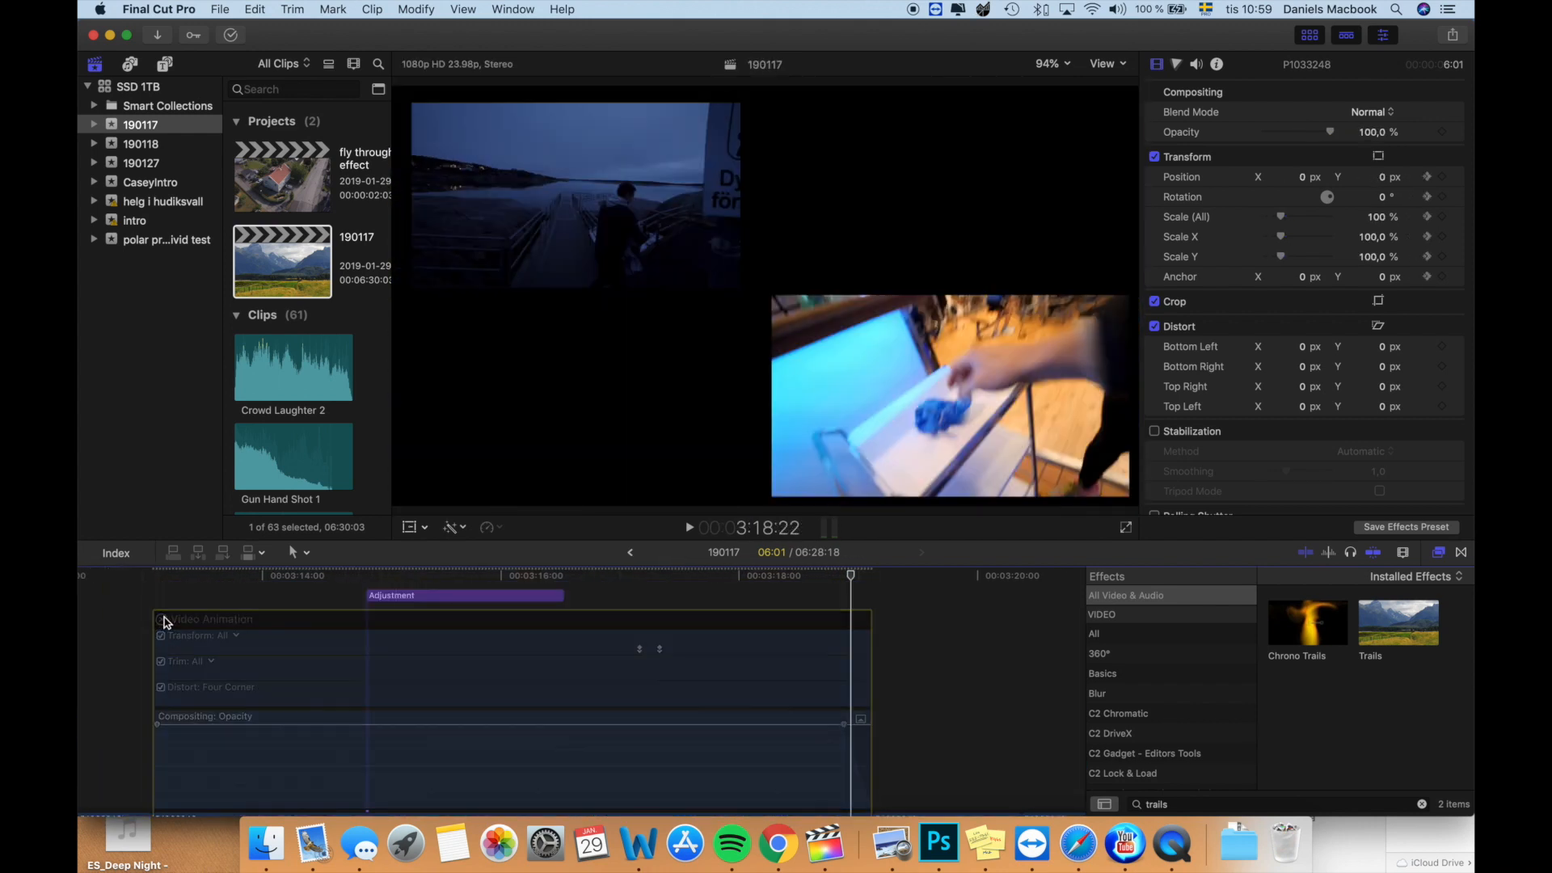
- Play back the end of the split screen to check the fade and the enlarging clip
scroll(763, 762, down, 3)
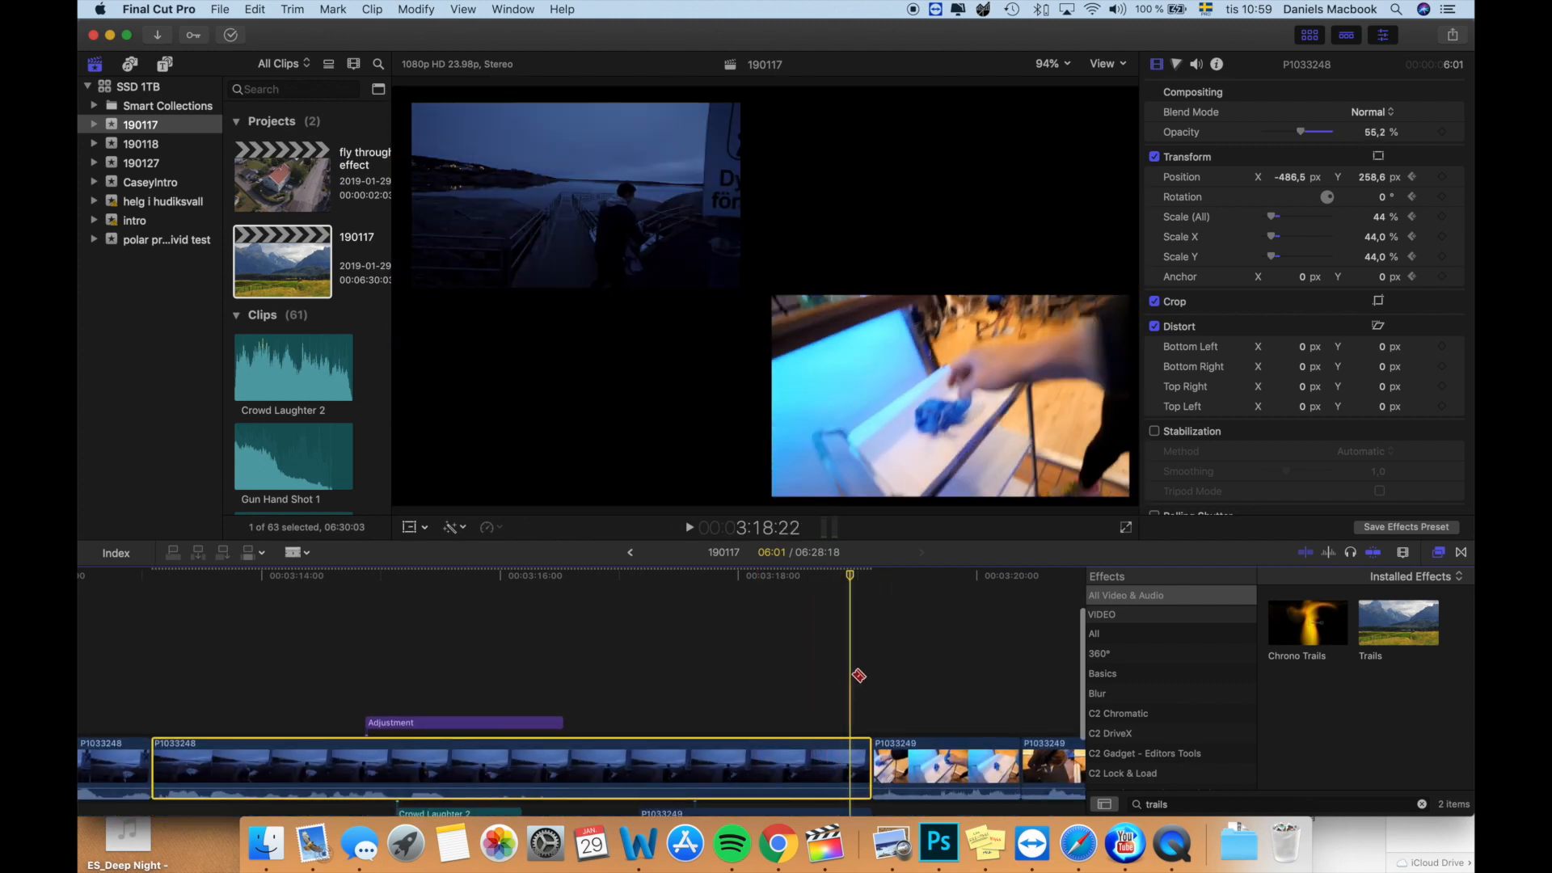
key(space)
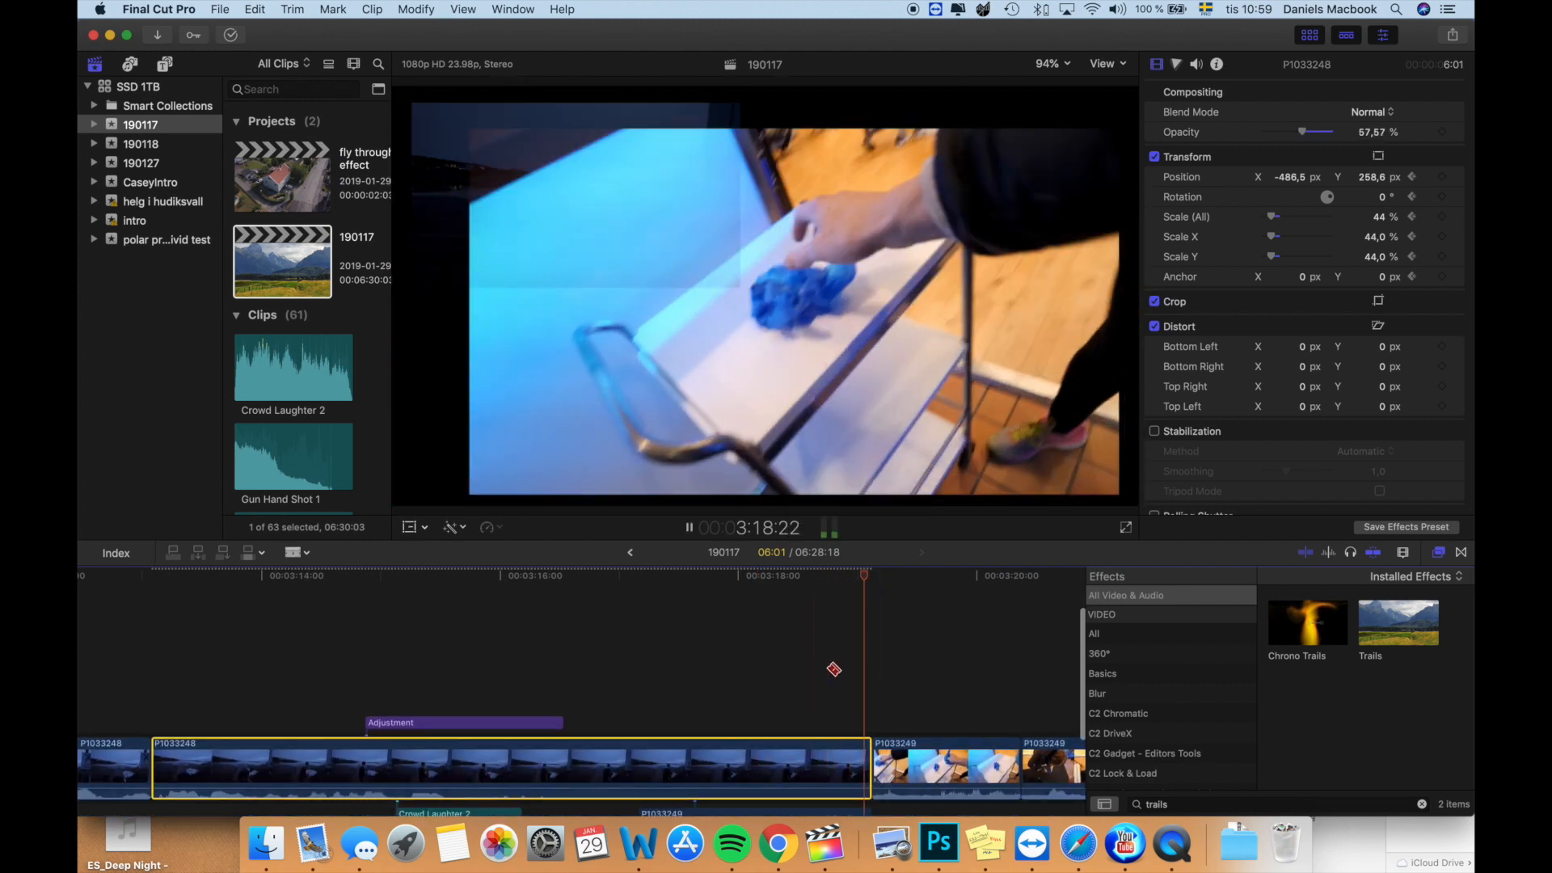
scroll(832, 669, down, 3)
key(space)
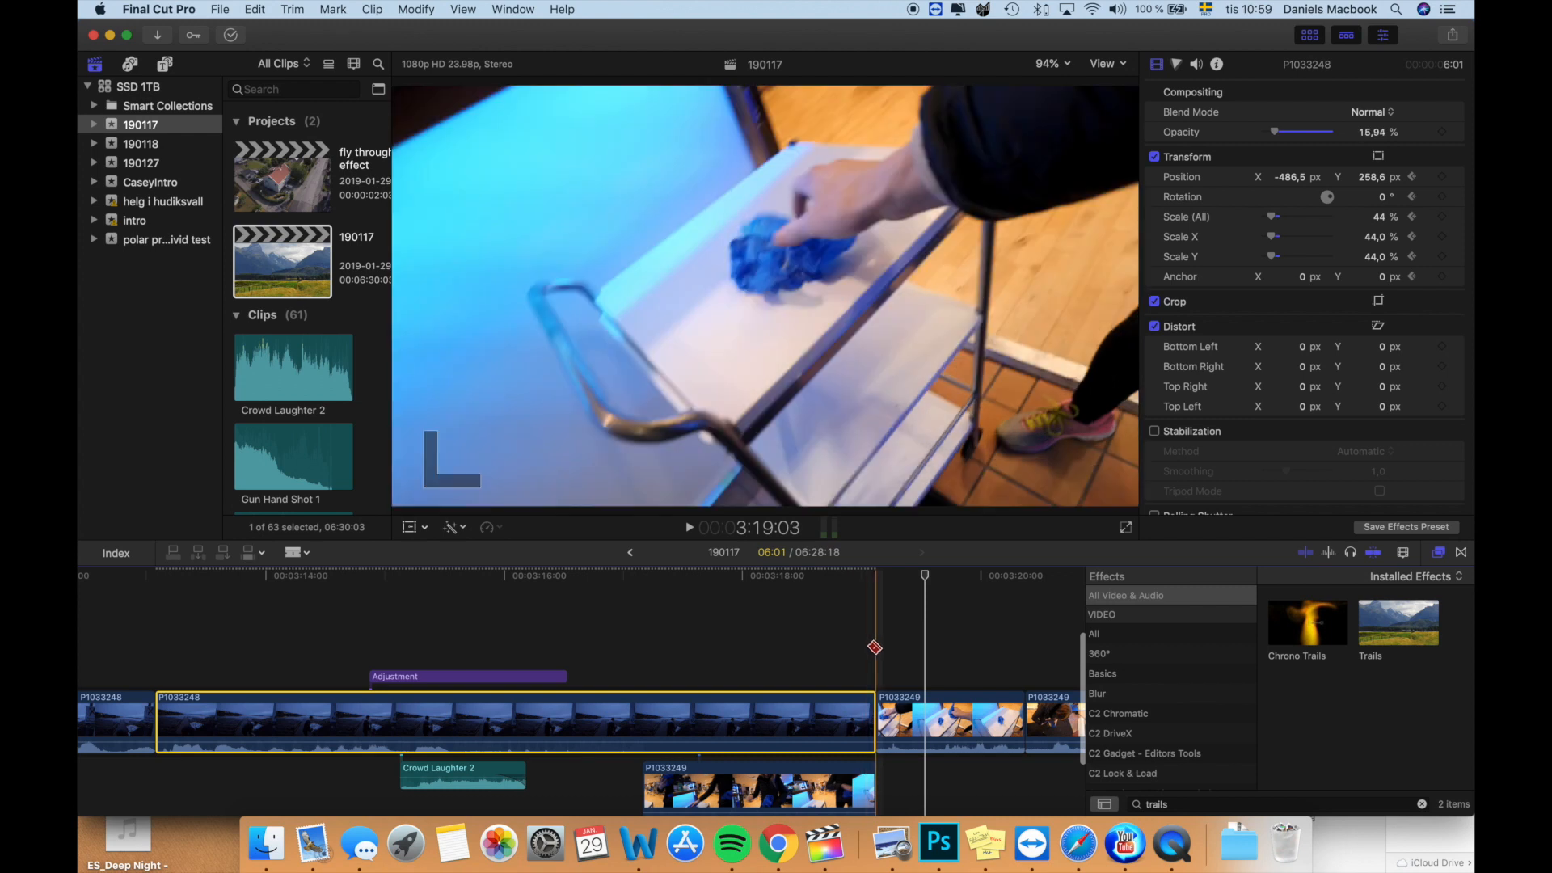
scroll(836, 642, down, 2)
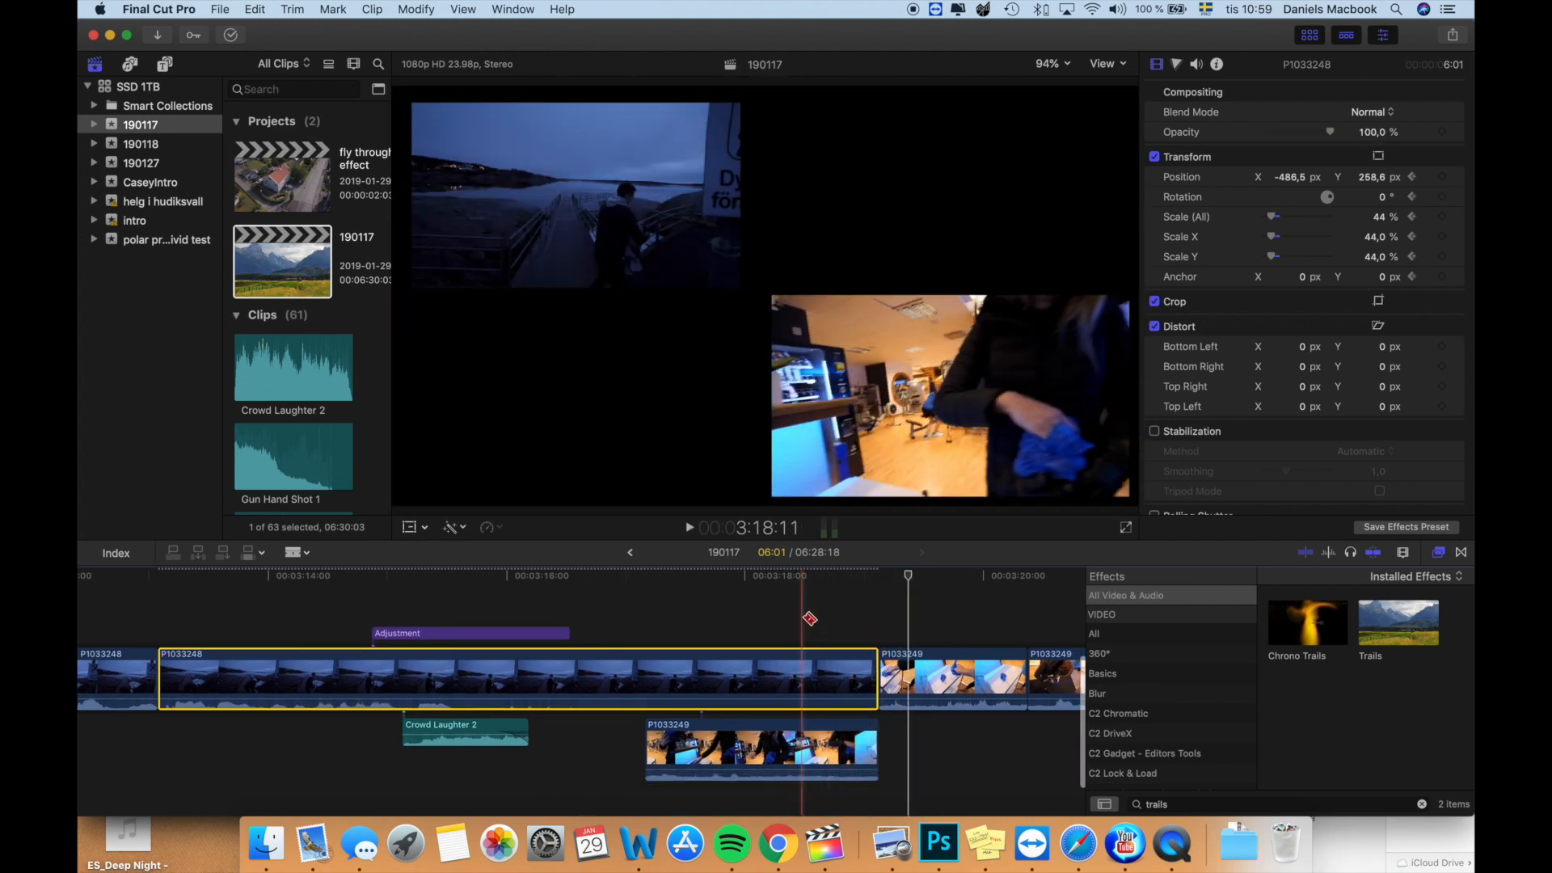
- Add a Basic Title at 3:17:04, where the connected P1033249 clip begins
scroll(804, 618, down, 2)
key(a)
key(s)
click(714, 636)
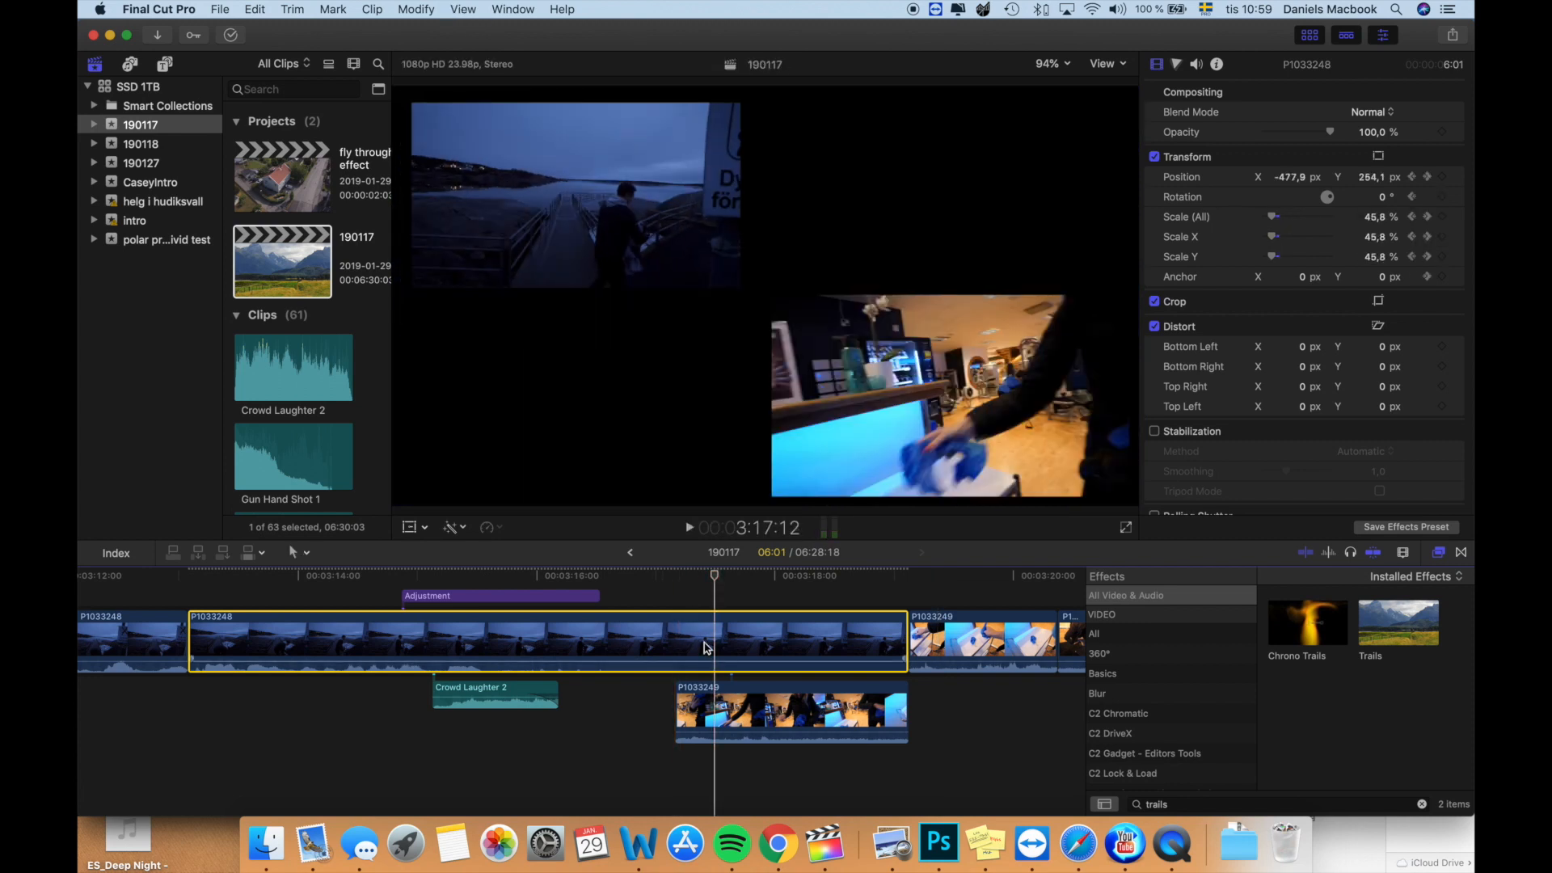
click(673, 769)
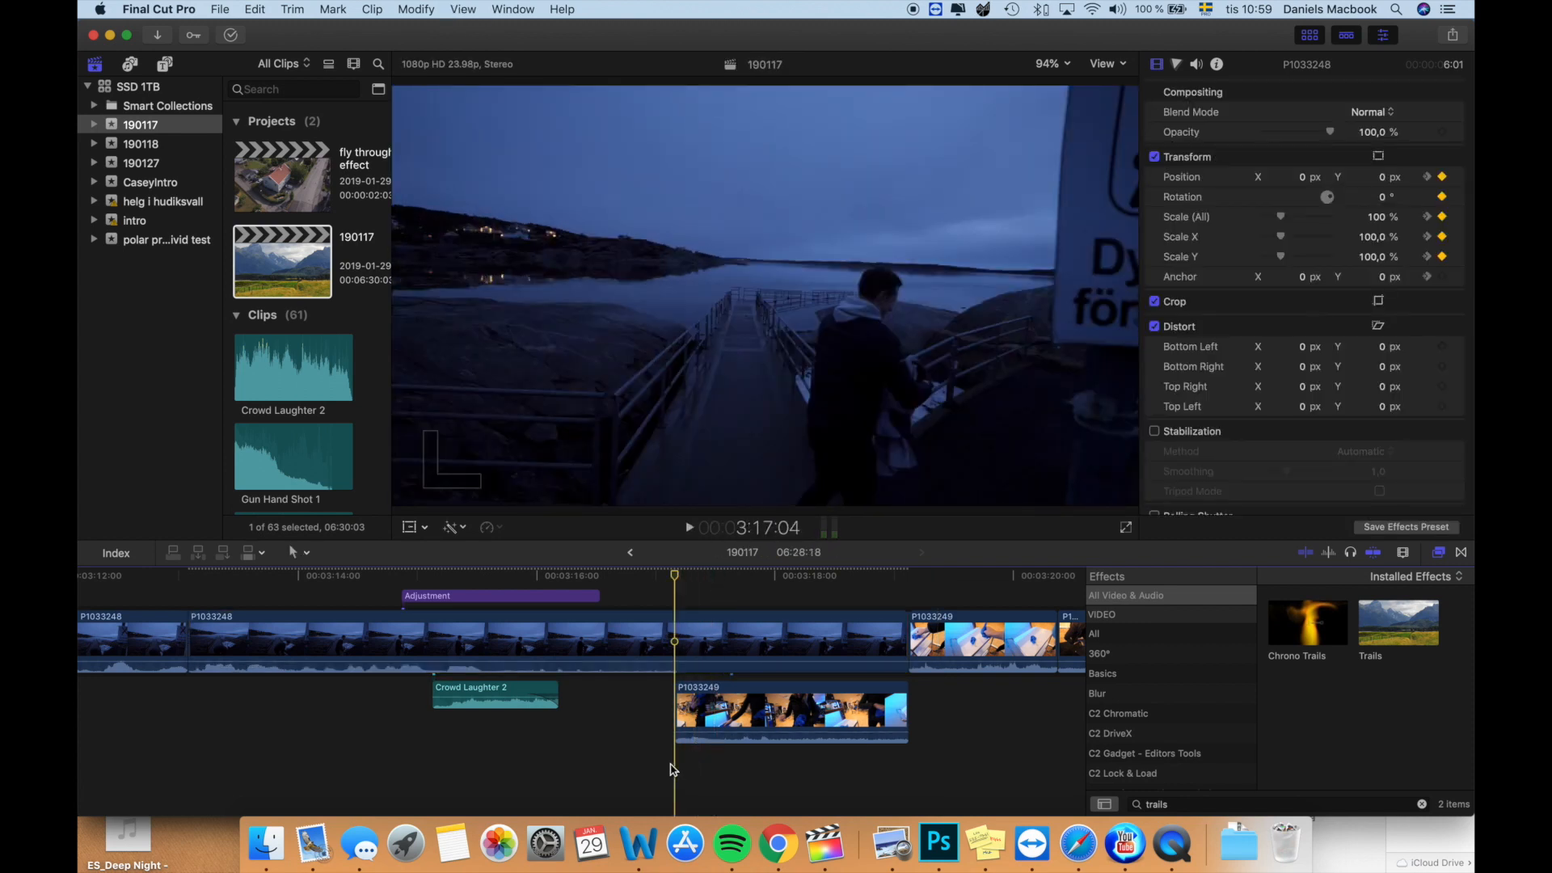
key(ctrl+t)
- Cut the Basic Title at the end of the split screen and delete the piece beyond it, leaving a 1:23 title
scroll(662, 718, left, 8)
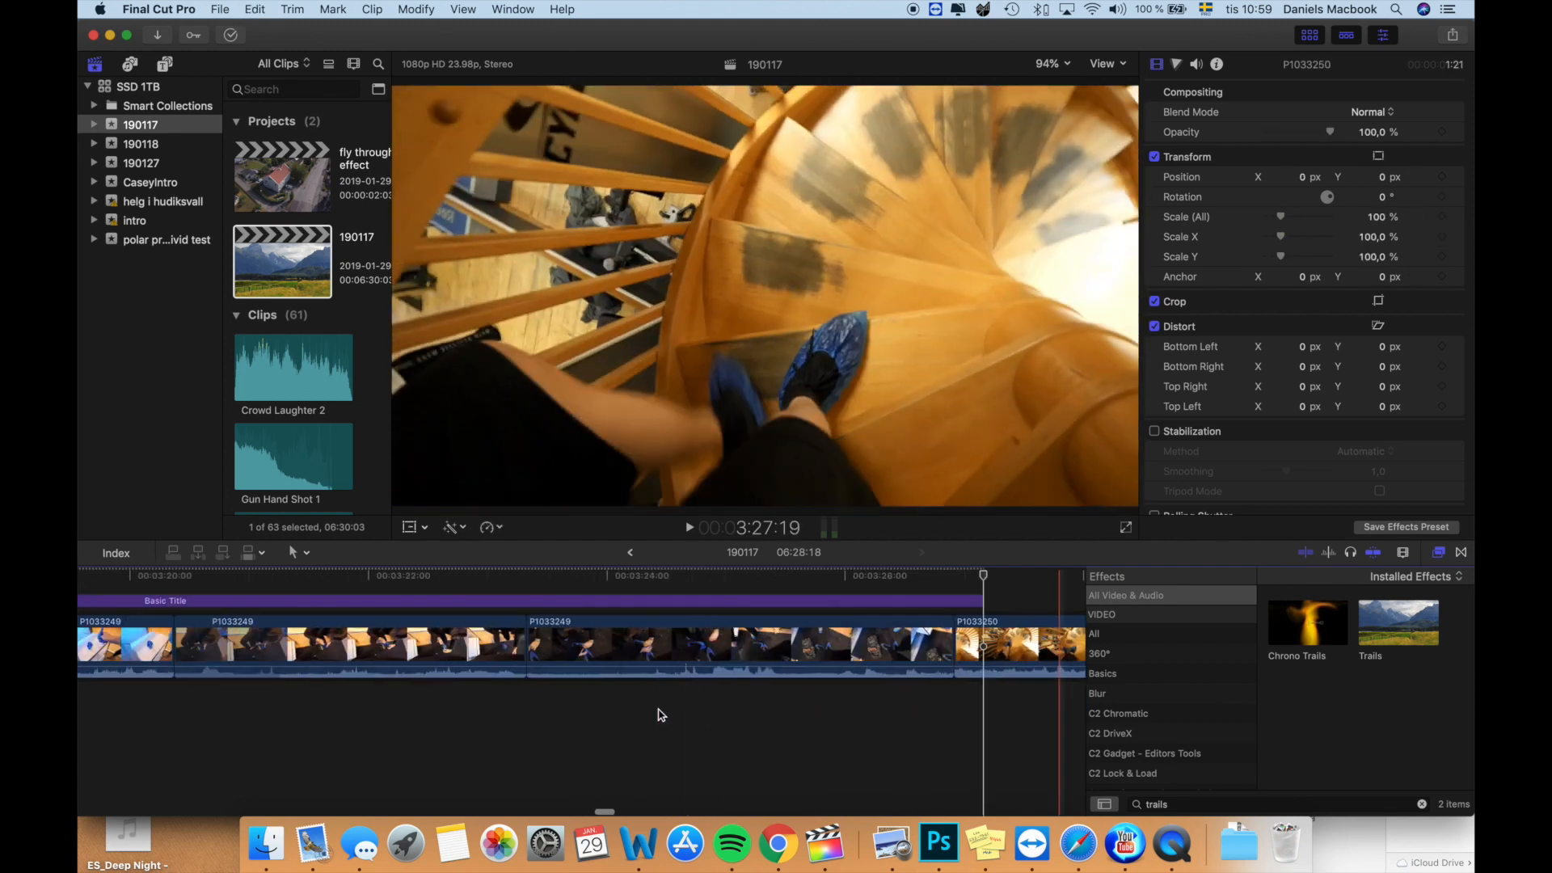
scroll(661, 715, left, 5)
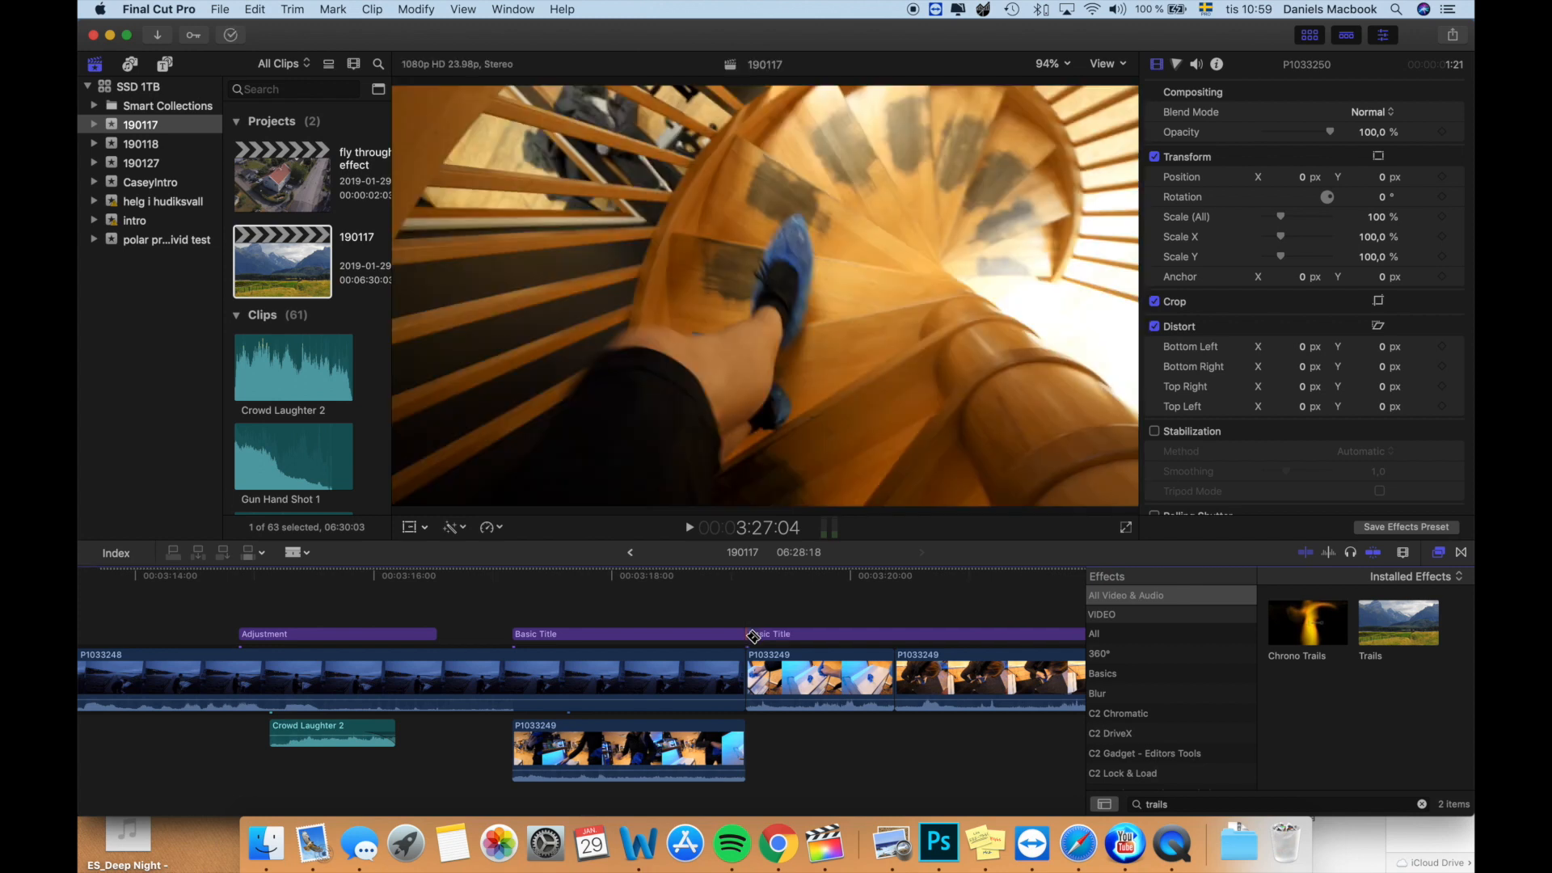
click(781, 638)
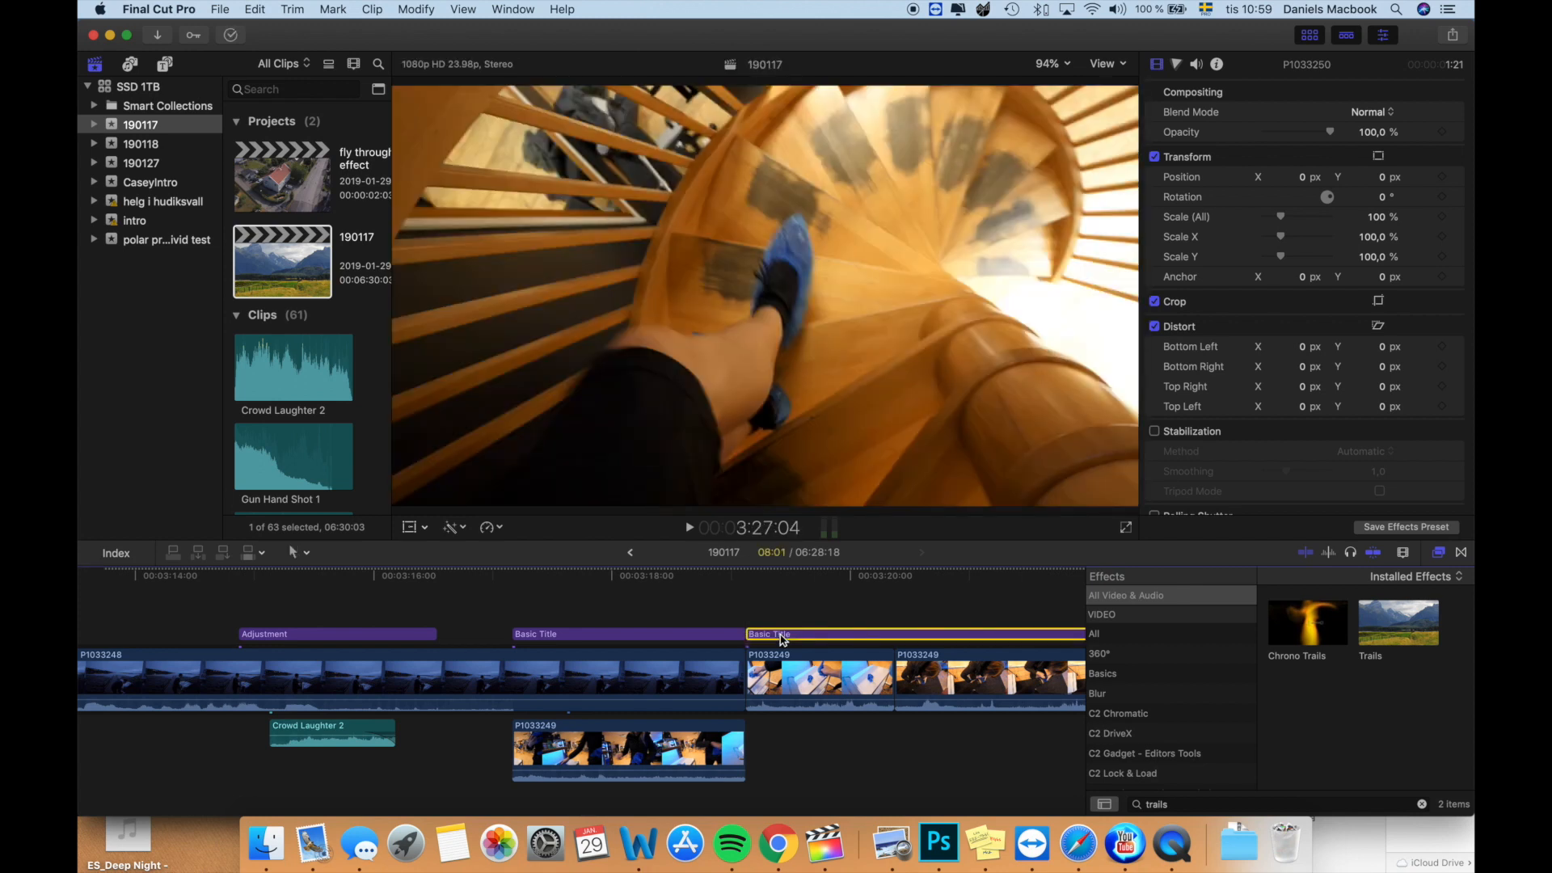
key(Delete)
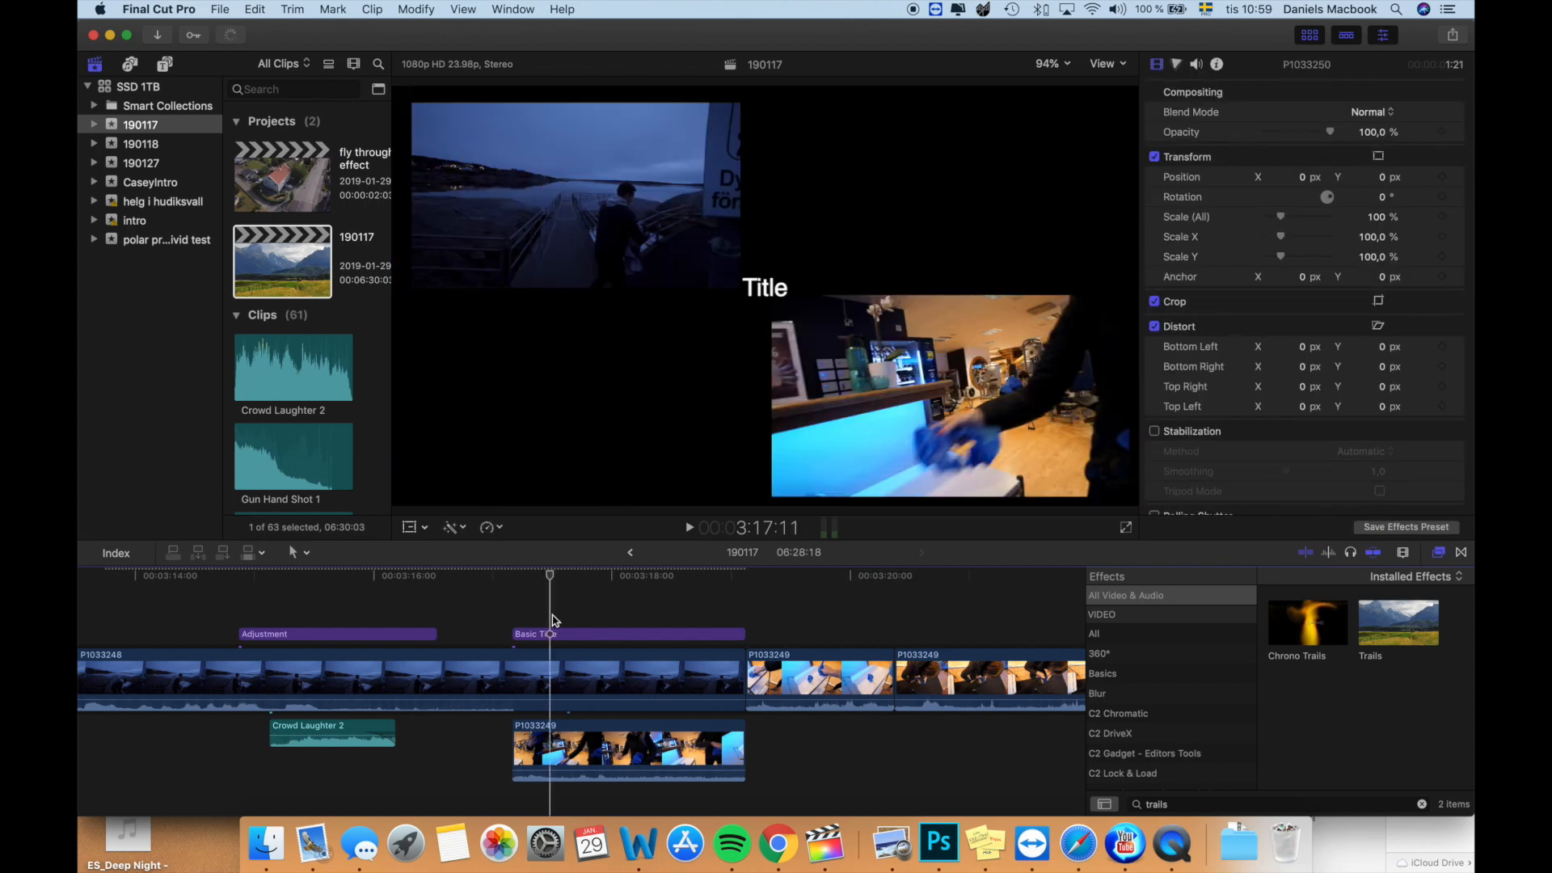
- Change the title text to "Bad i torslanda" and apply the Condensed 2D style
click(576, 639)
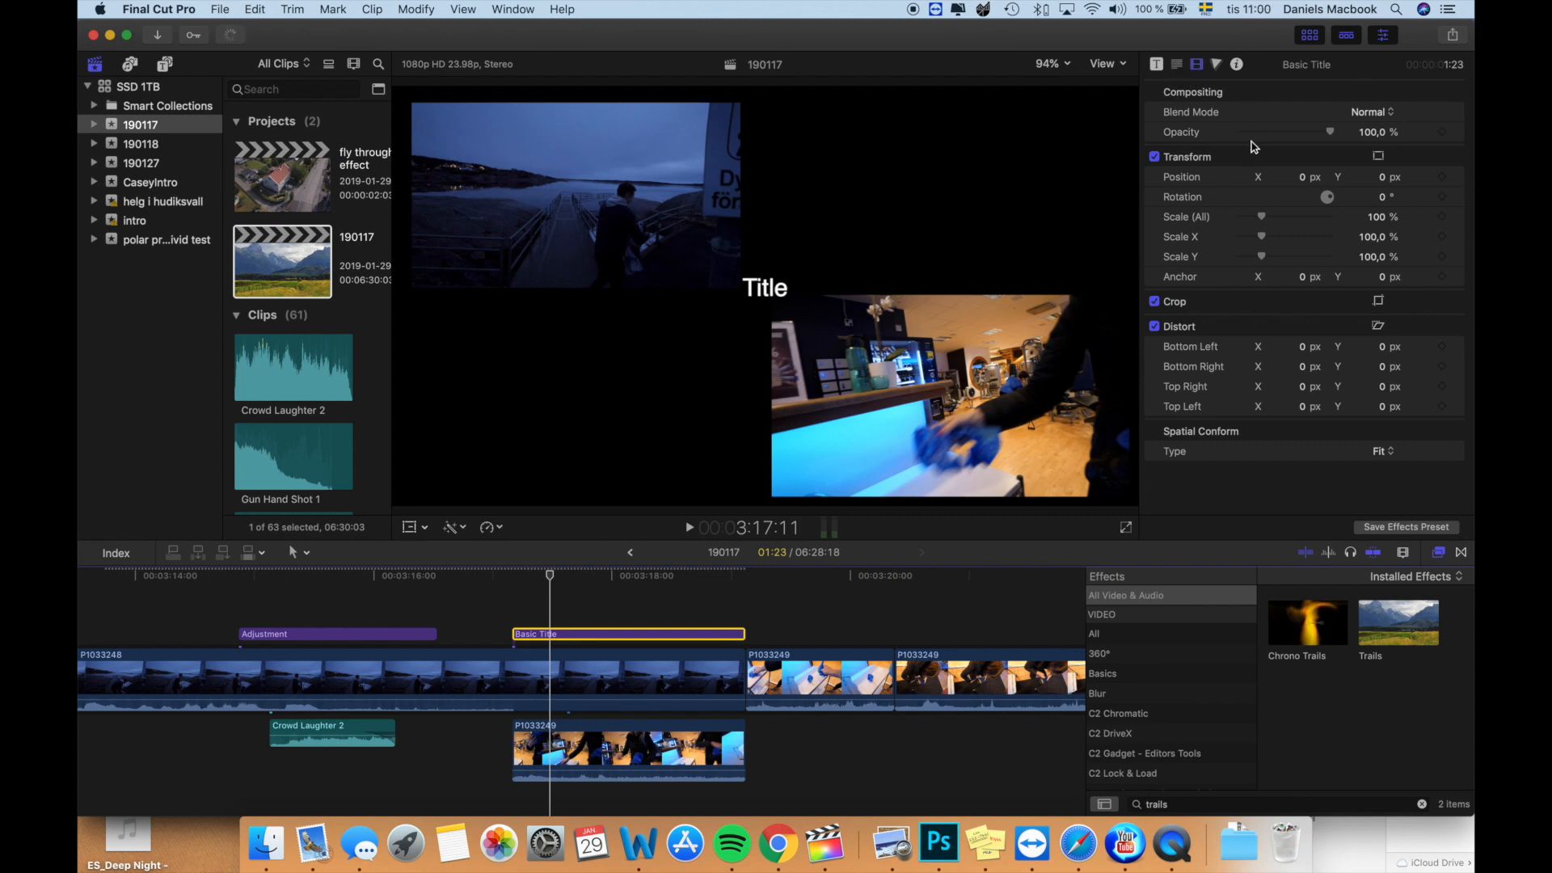
click(1176, 64)
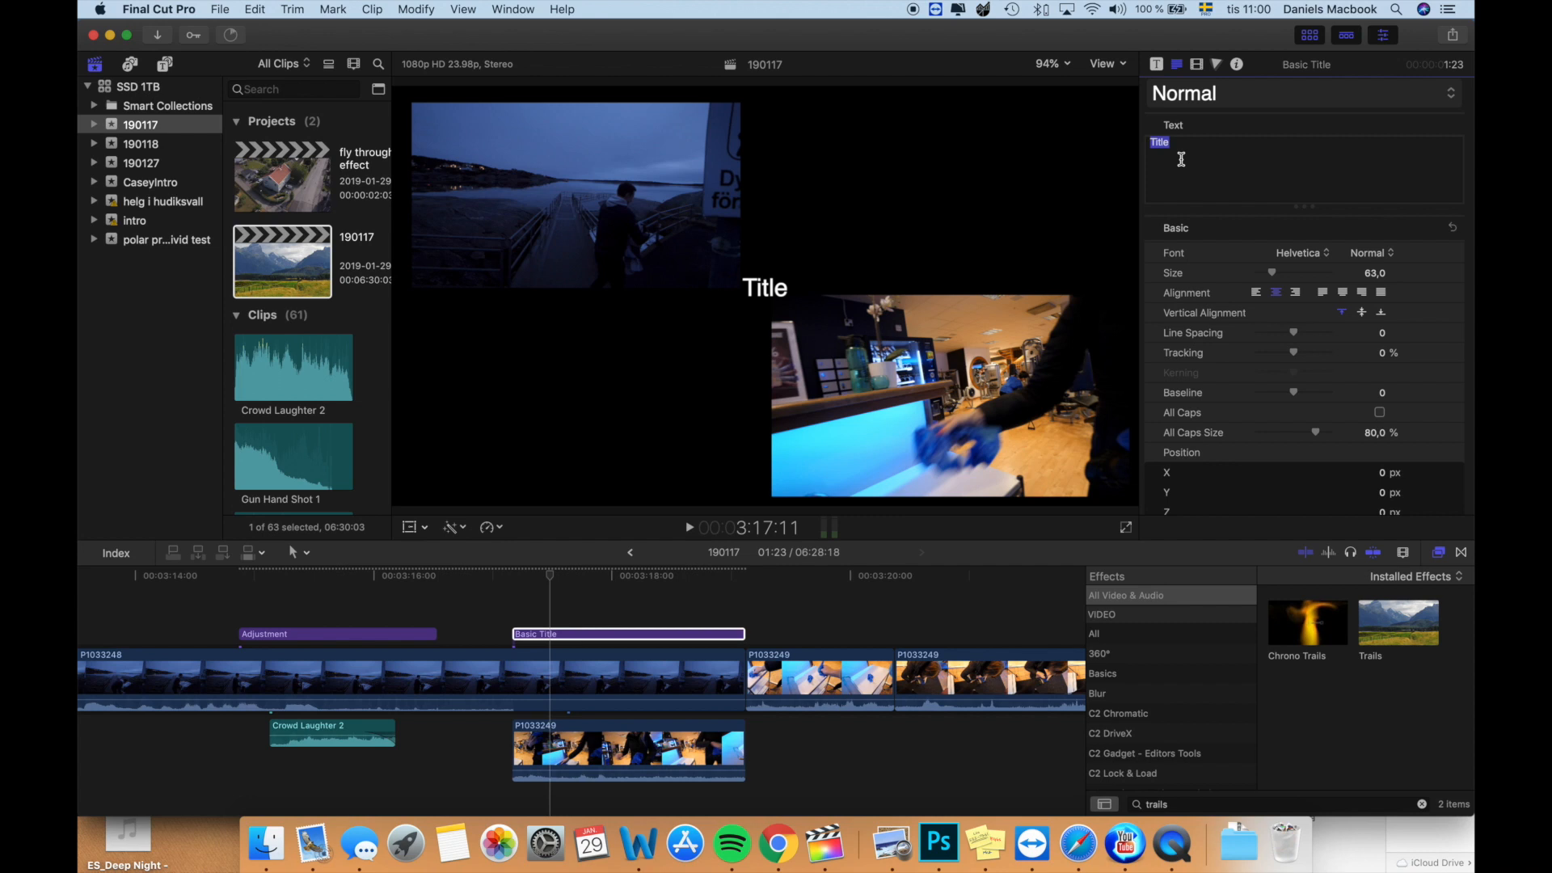
text(Bad i torslanda)
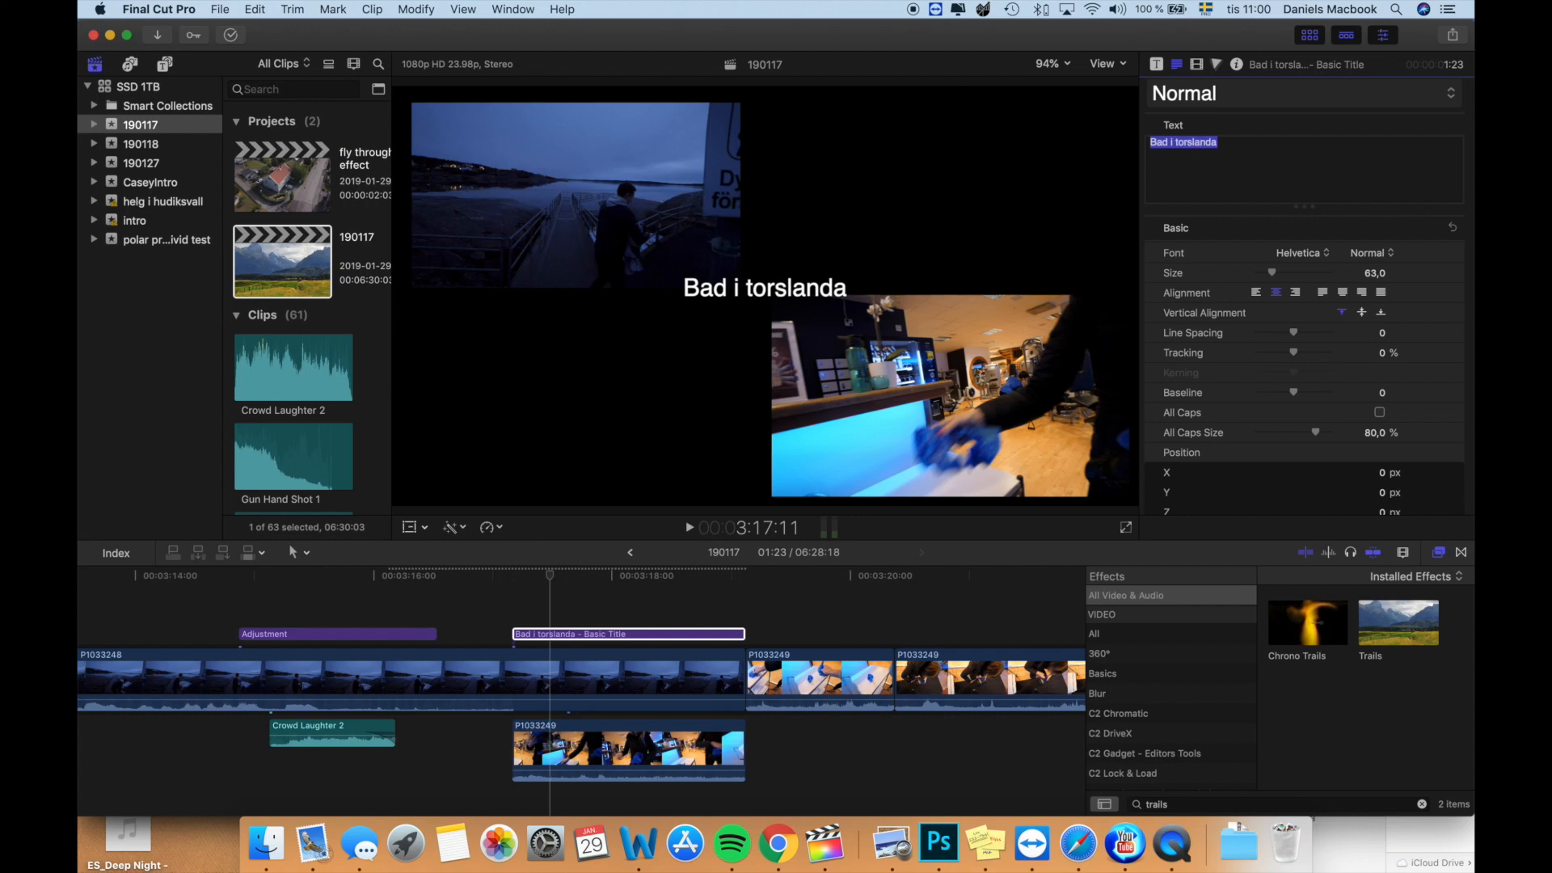
click(1207, 96)
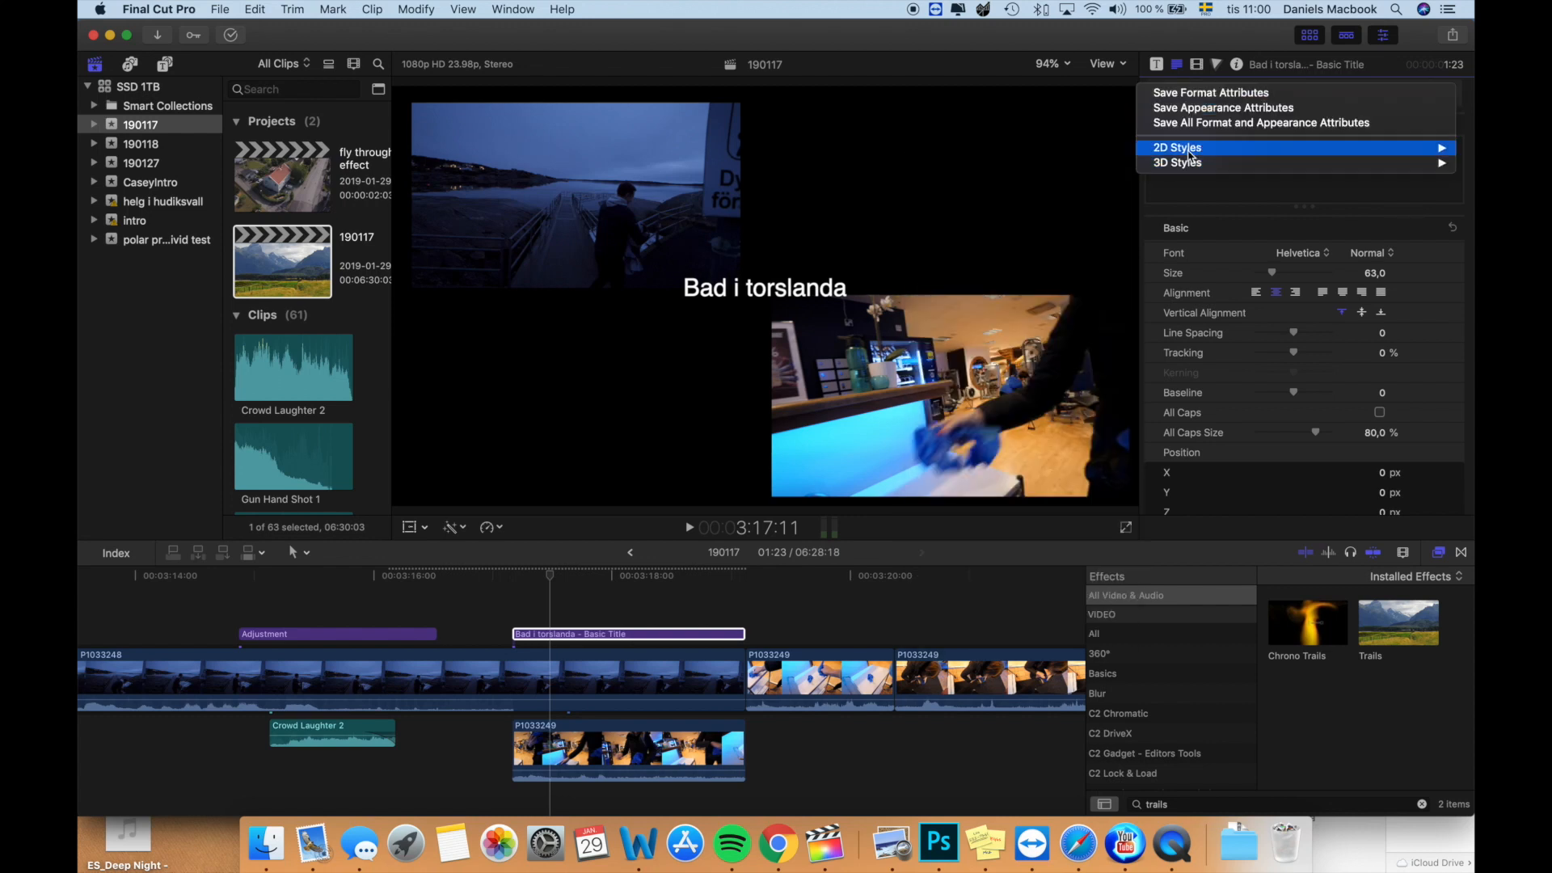
mouse_move(1200, 150)
click(1074, 215)
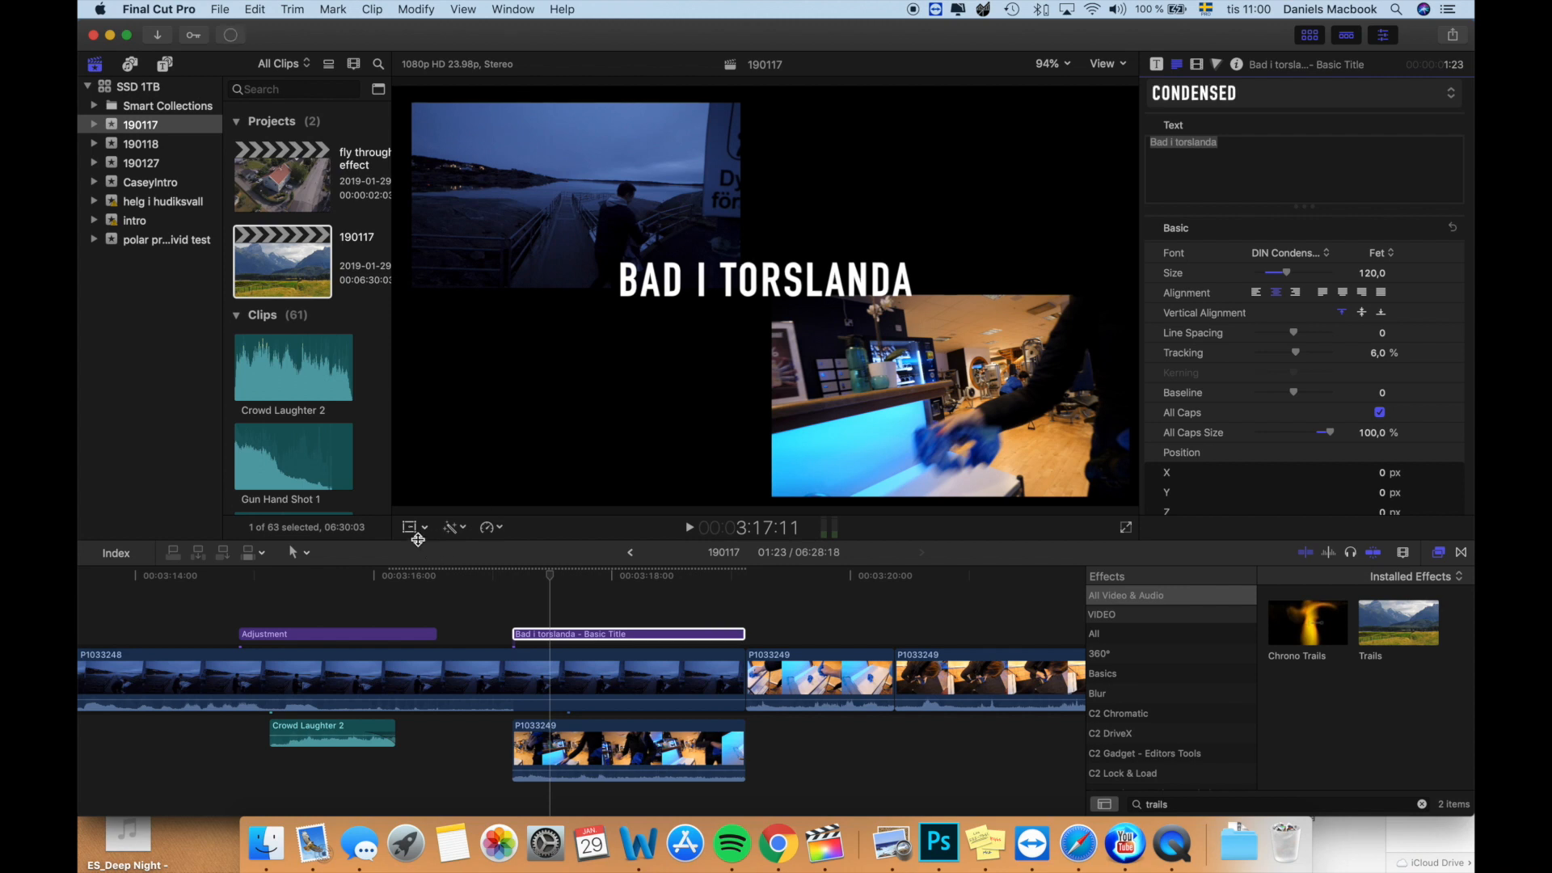
- Move the "Bad i torslanda" title in the picture to just above the inset P1033249 clip
drag(801, 271, 961, 247)
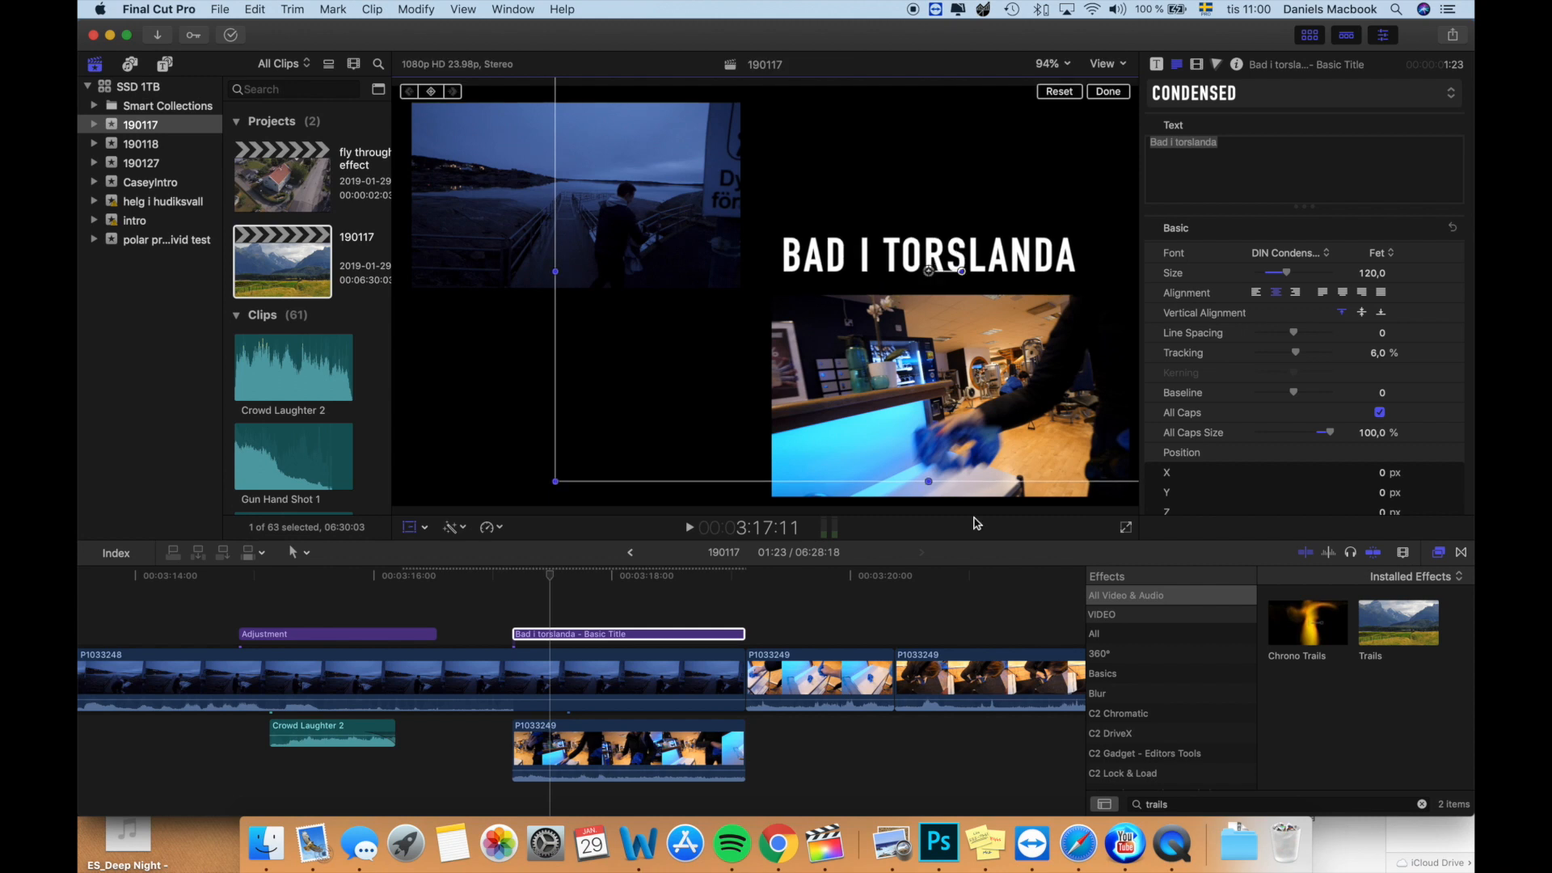
- Add the white left-arrow PNG from the Hämtade filer folder to the timeline as a connected clip
click(1238, 841)
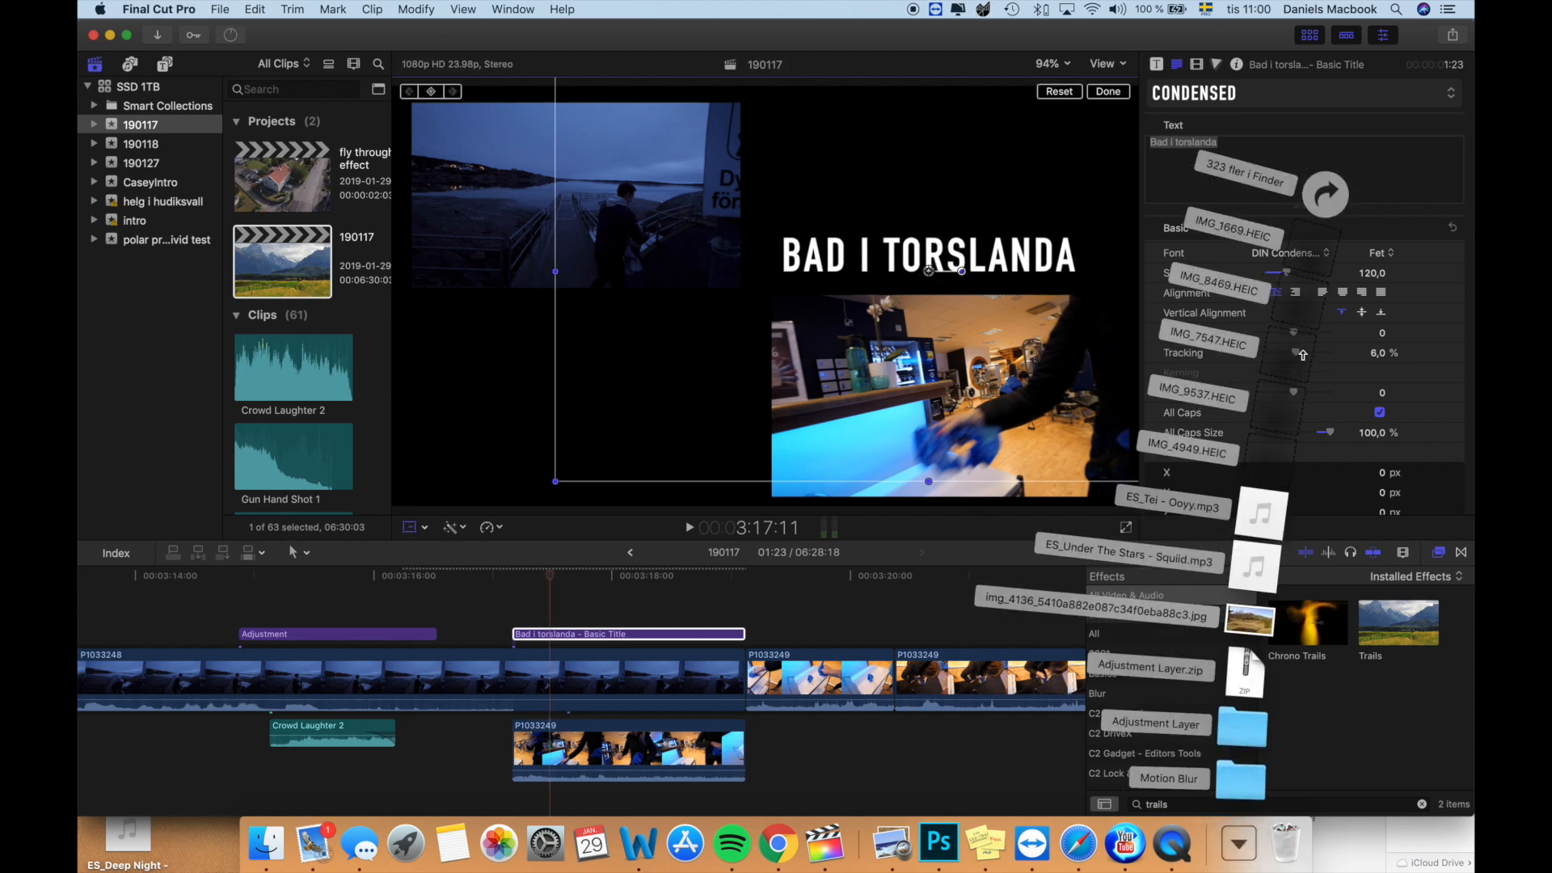
click(1330, 207)
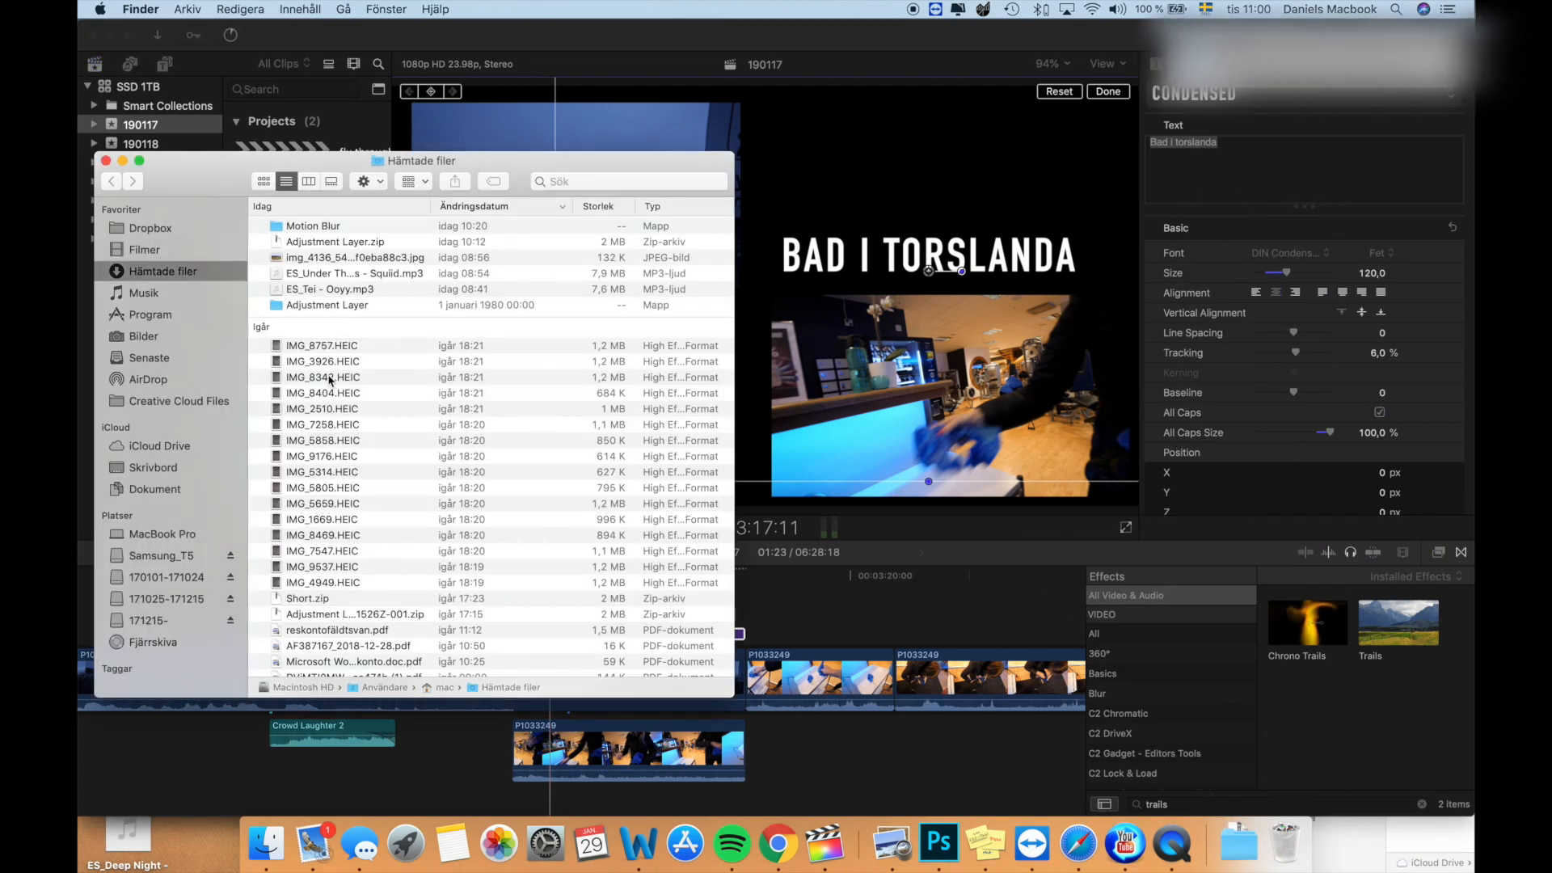
scroll(329, 379, down, 10)
click(319, 398)
scroll(320, 398, down, 3)
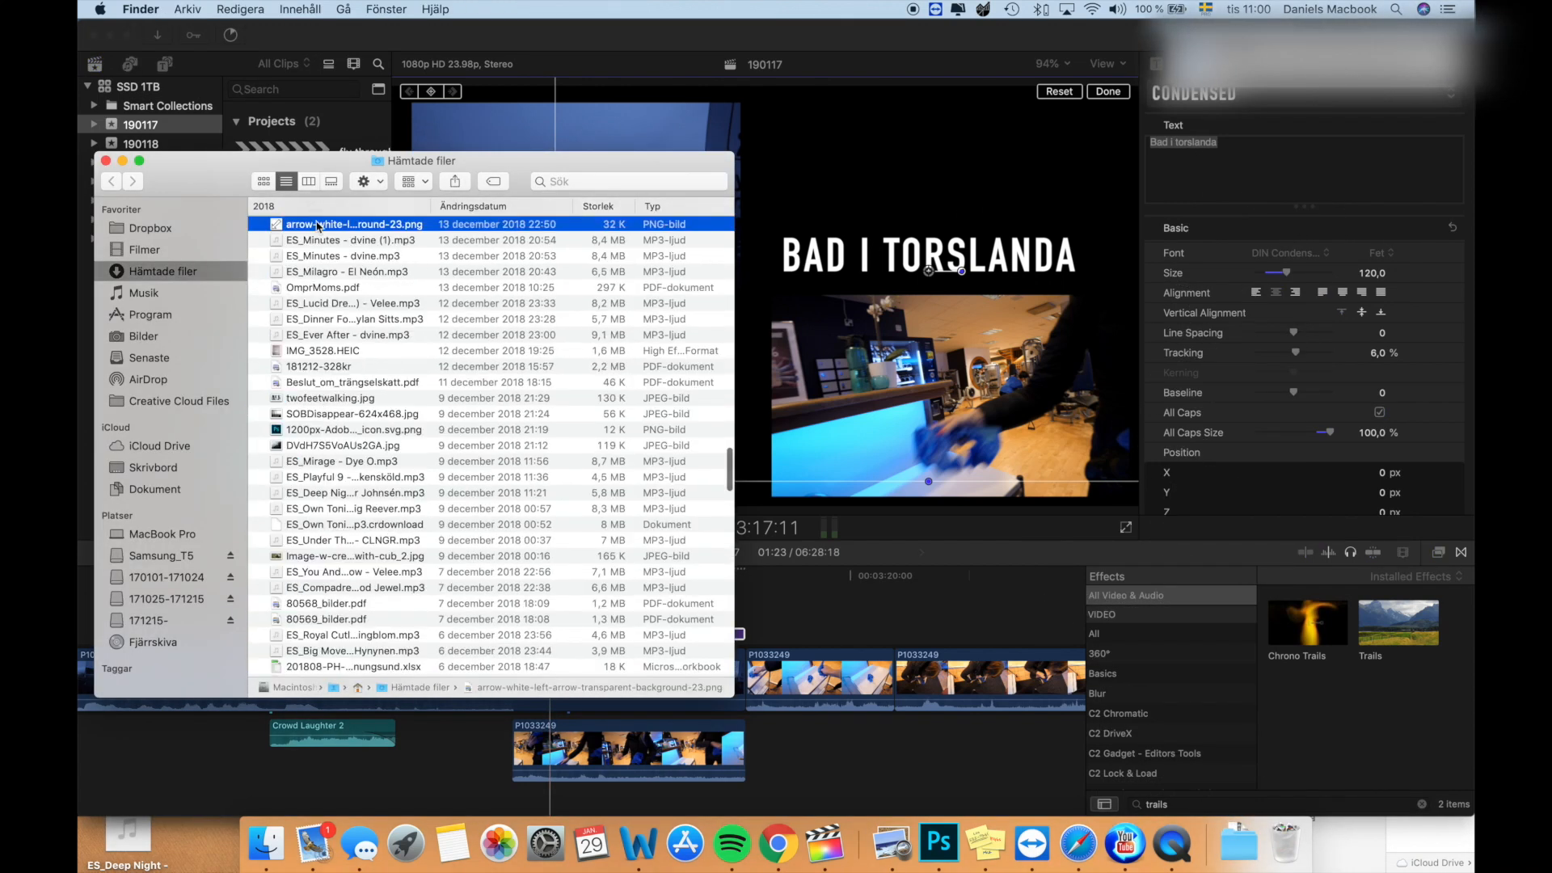
drag(319, 230, 811, 604)
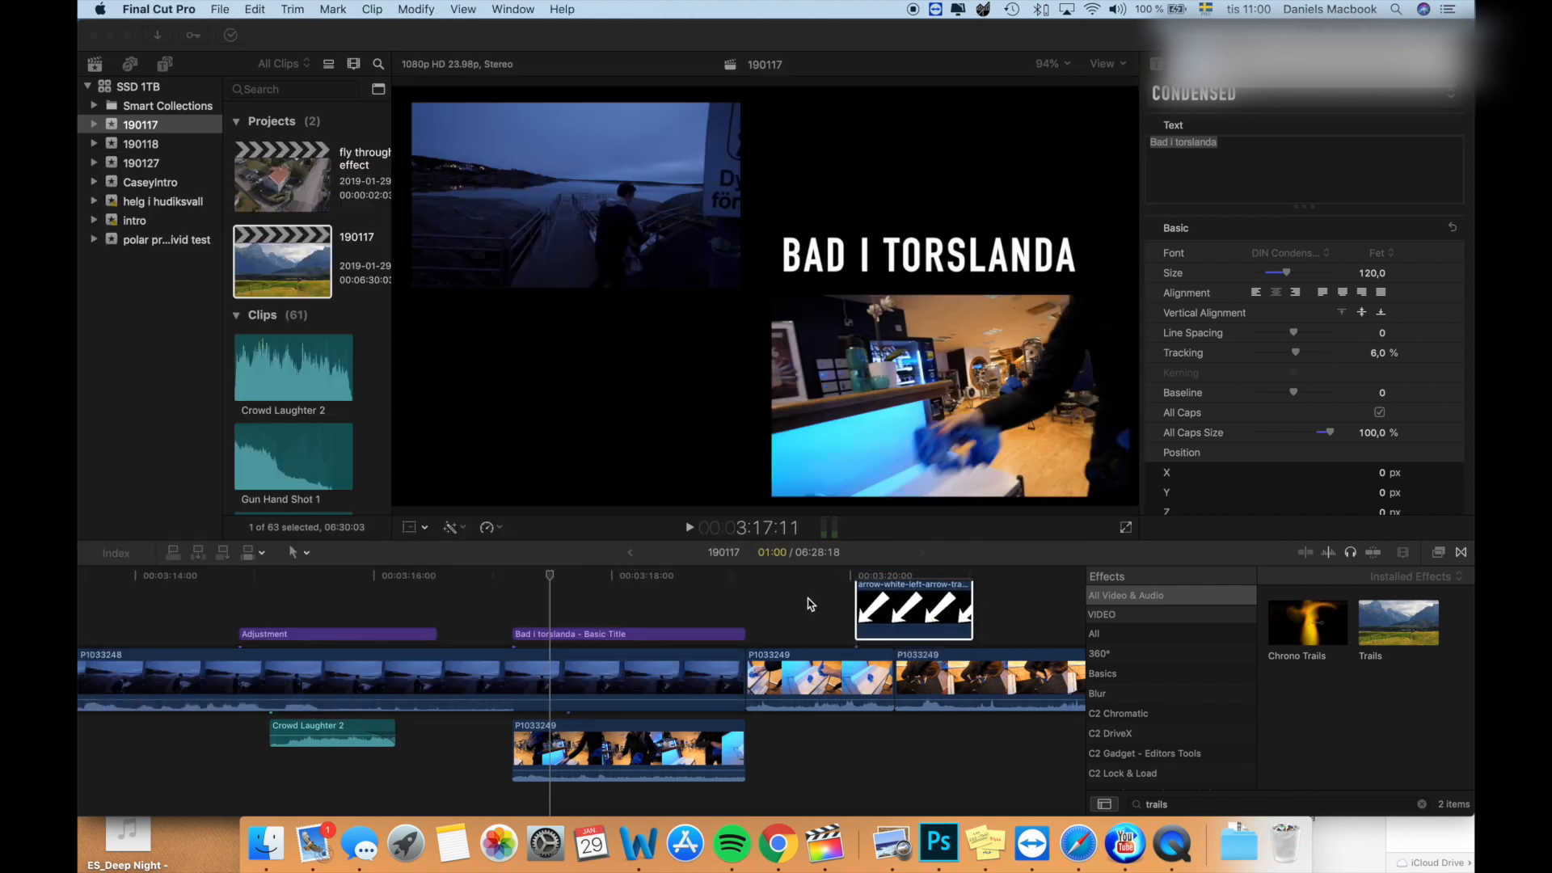
- Place the arrow clip above the title, aligned with its start, and extend it to a duration of 1:23
drag(894, 607, 557, 620)
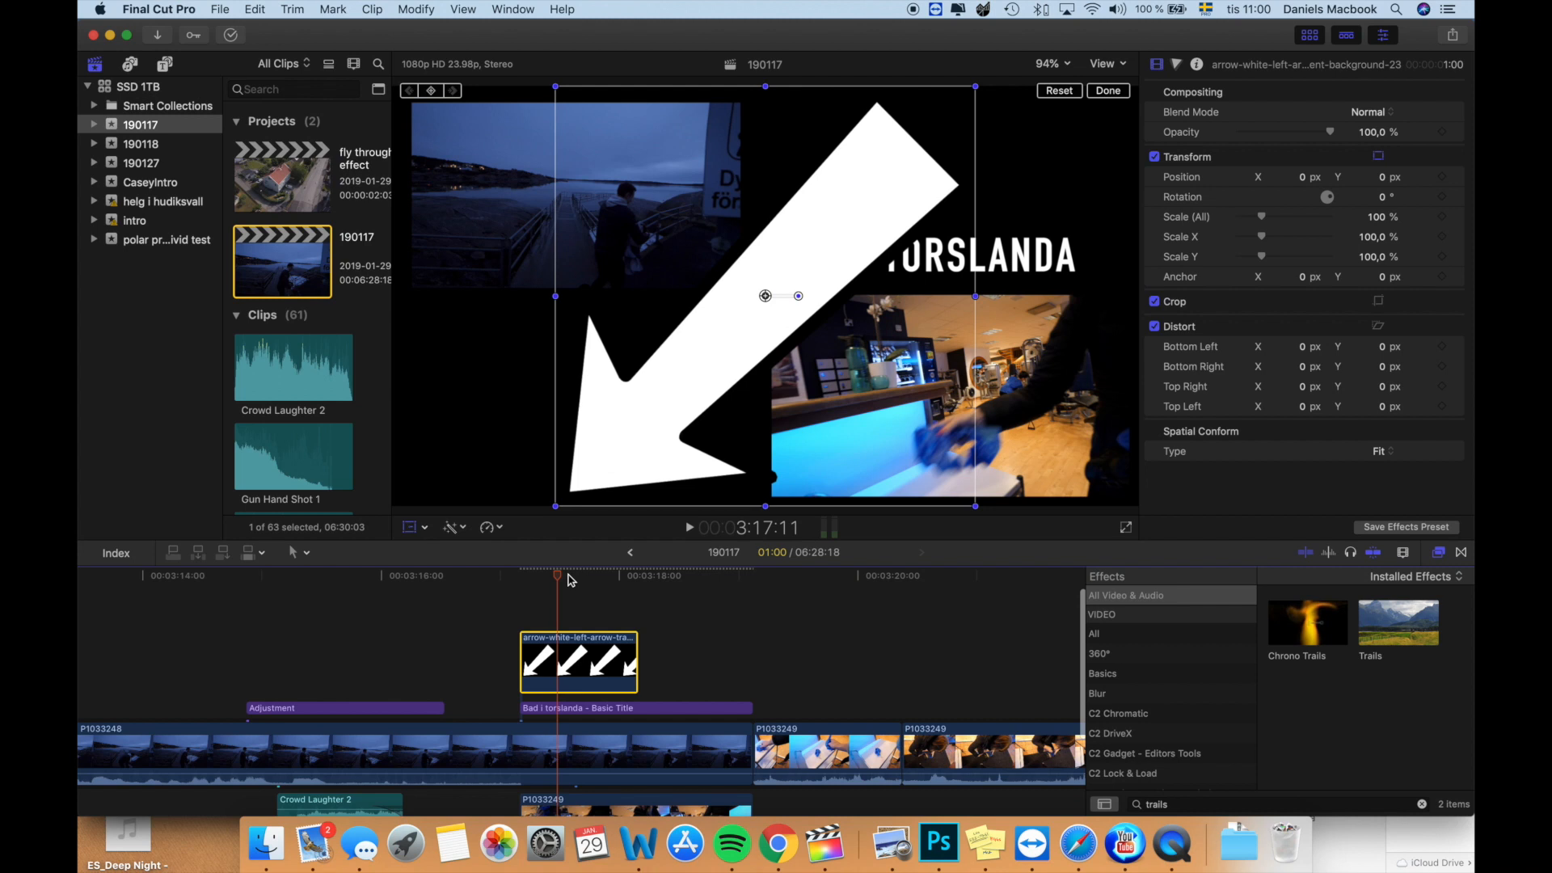
drag(637, 663, 756, 663)
click(616, 656)
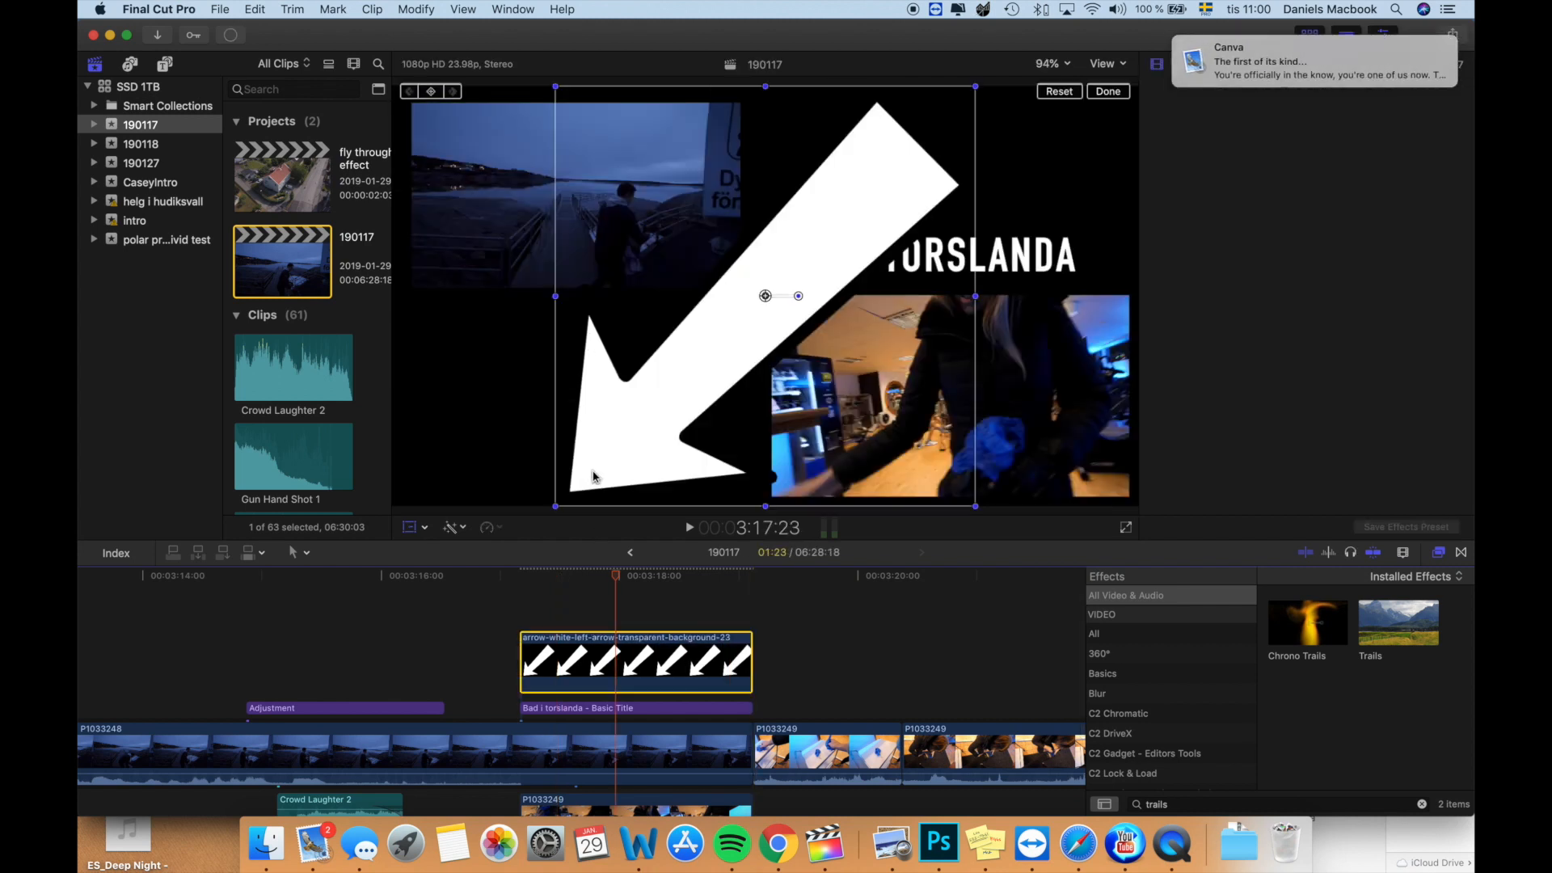
- Scale the arrow to about 25%, rotate it about -37° and position it above the title, pointing at the dimmed P1033248 clip
drag(557, 507, 612, 416)
drag(657, 354, 706, 327)
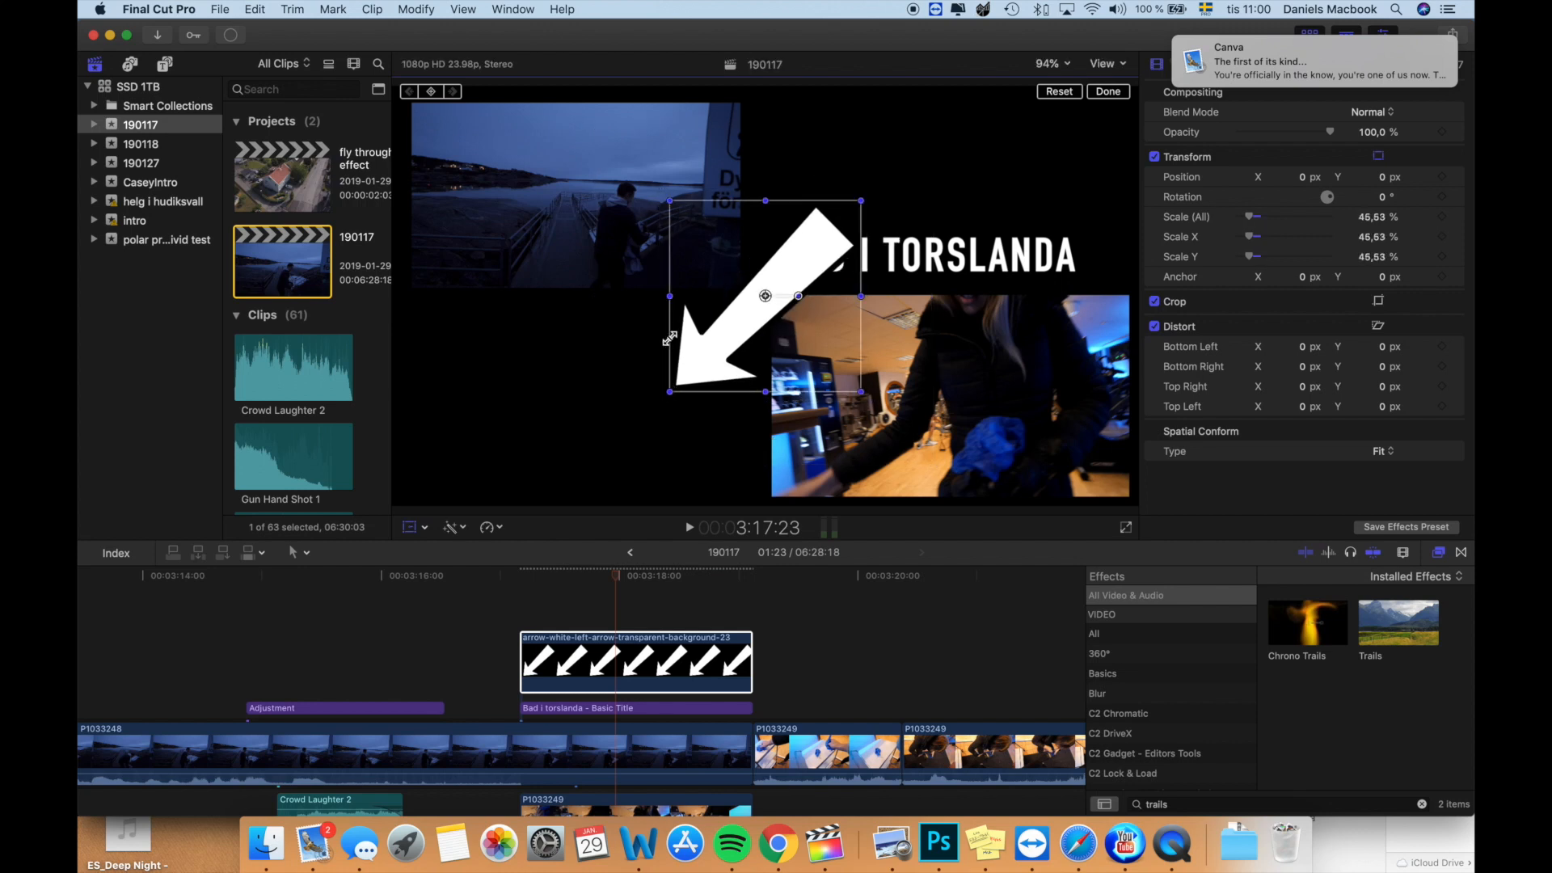
drag(796, 303, 798, 338)
drag(900, 308, 792, 316)
drag(796, 292, 906, 147)
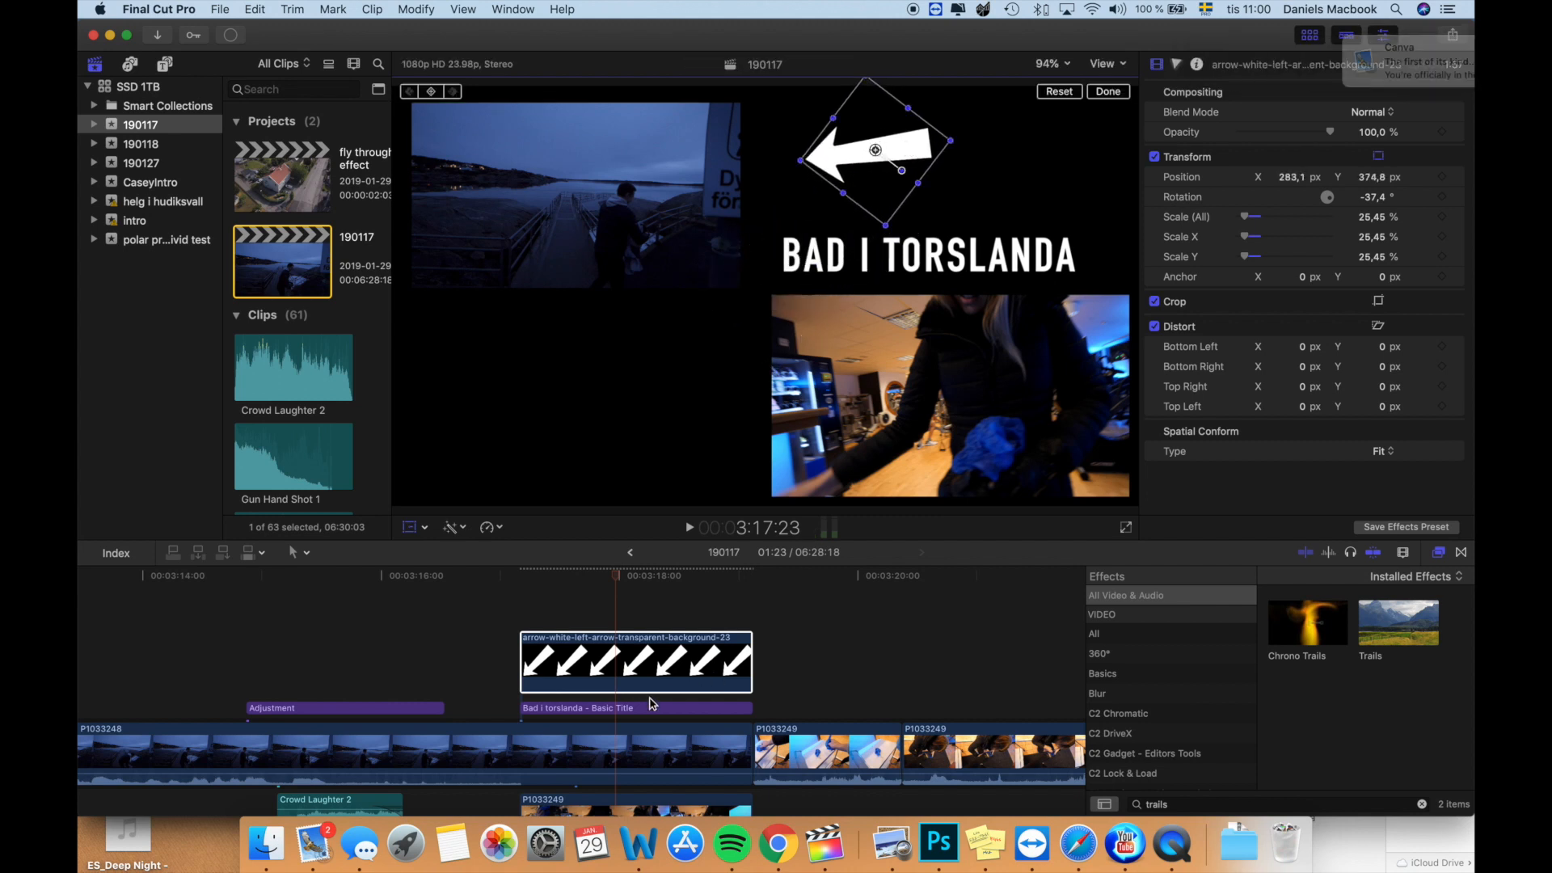
- Duplicate the title above the arrow clip and move both titles and the arrow below the connected P1033249 clip
scroll(648, 631, down, 5)
click(526, 755)
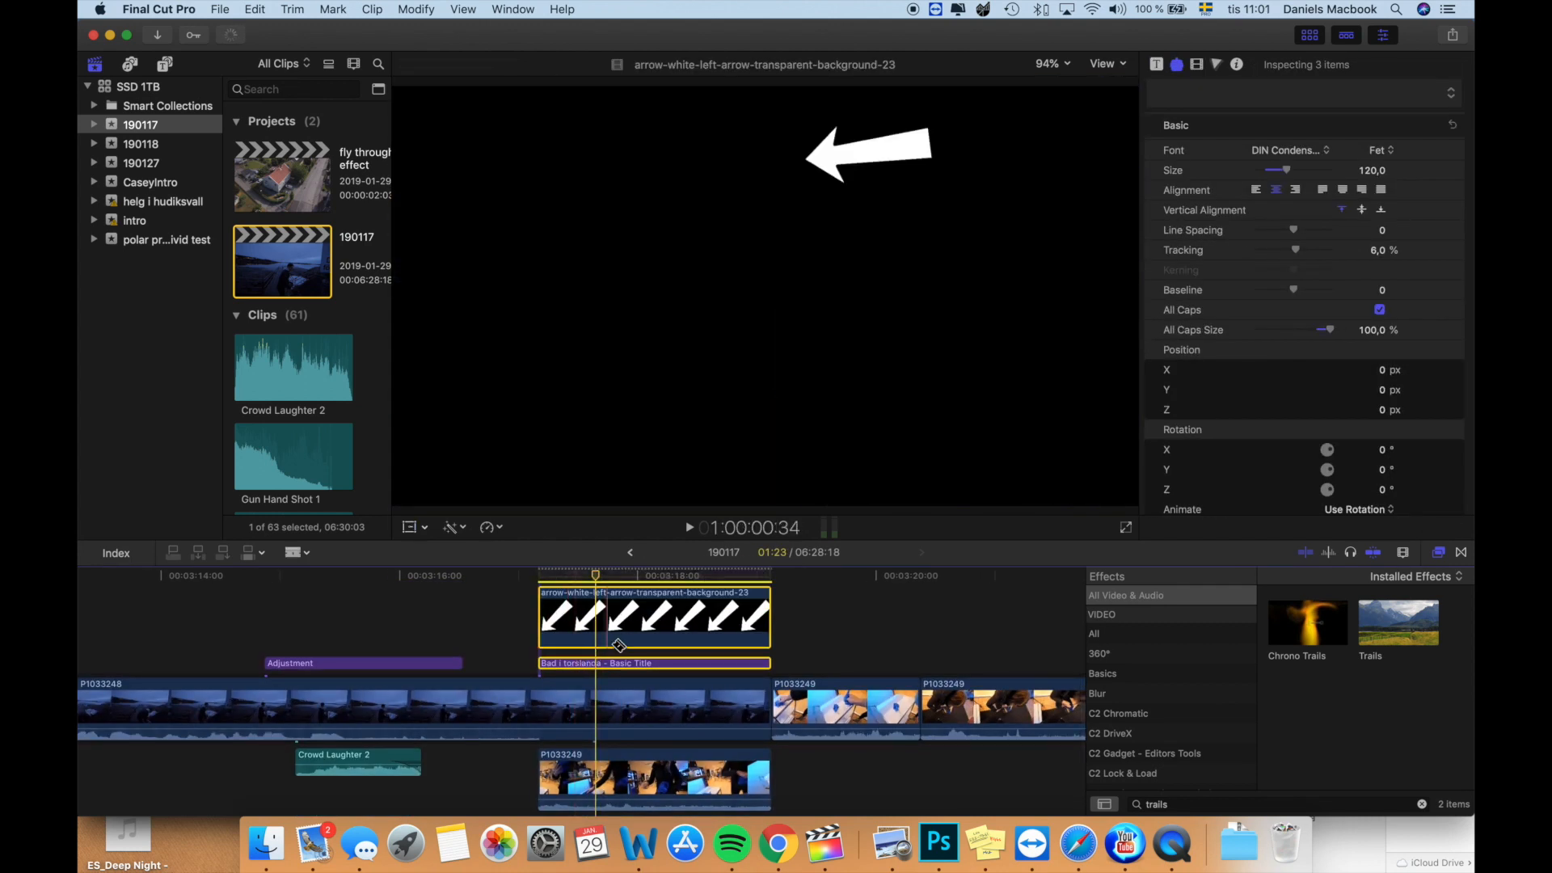
scroll(639, 631, up, 2)
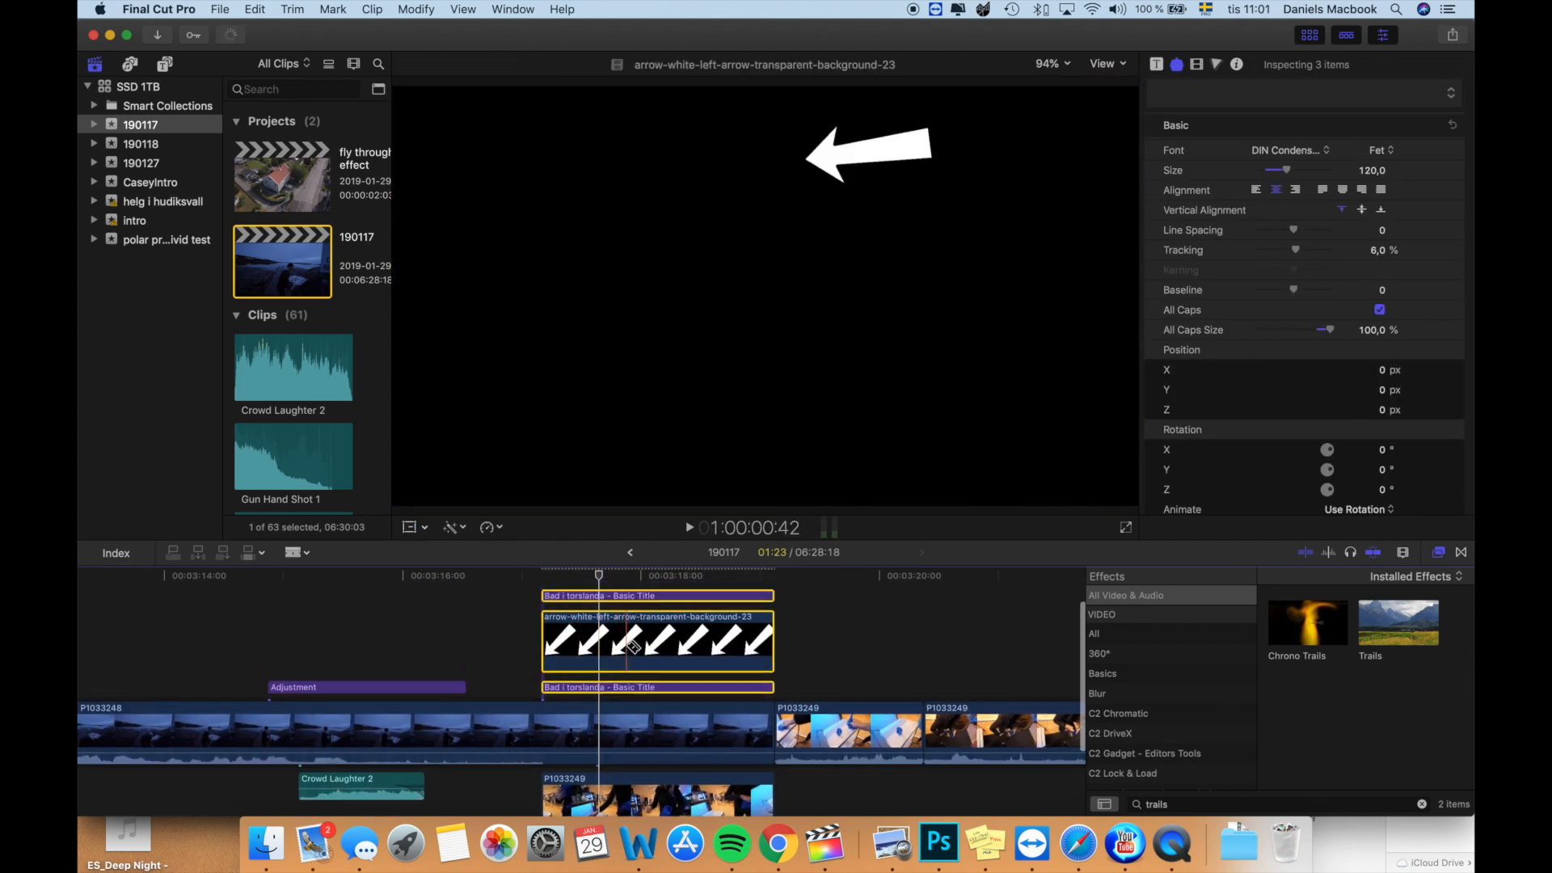
scroll(639, 639, down, 3)
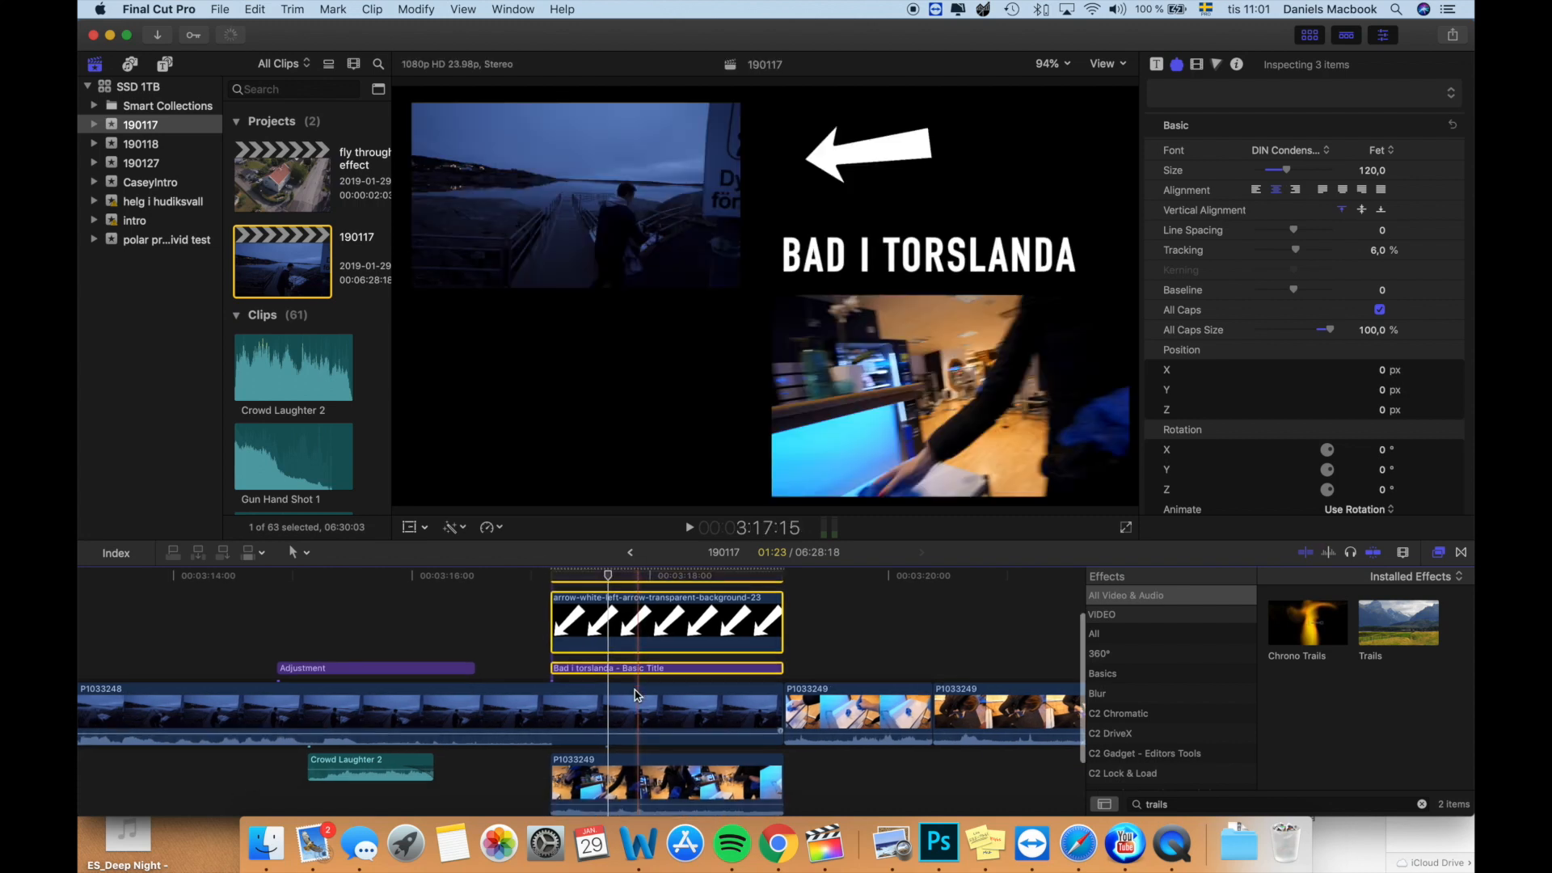
scroll(533, 602, up, 3)
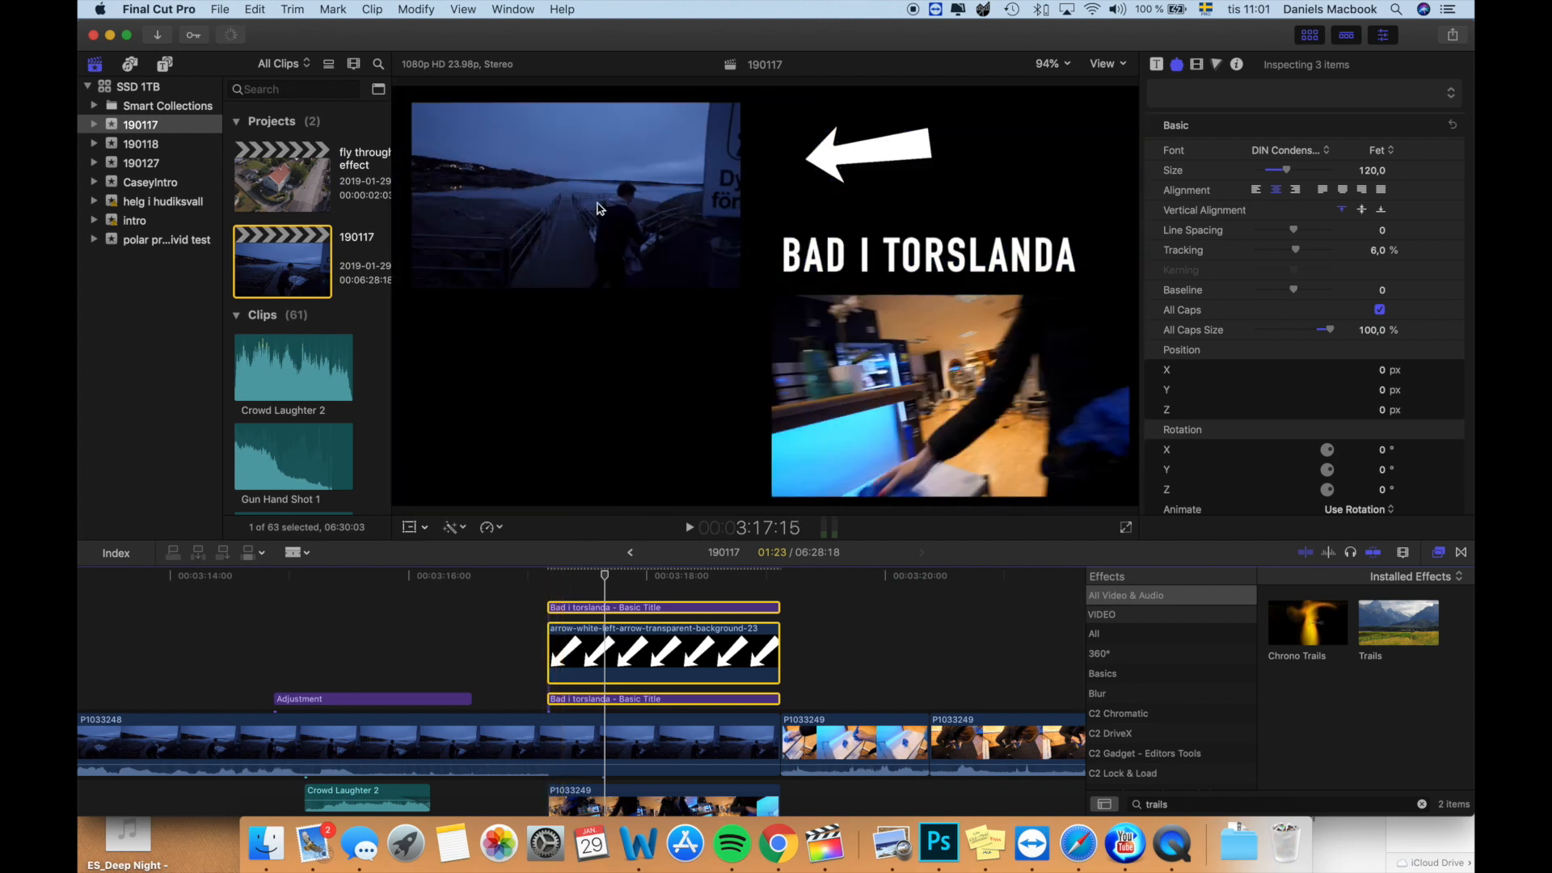
scroll(622, 630, down, 3)
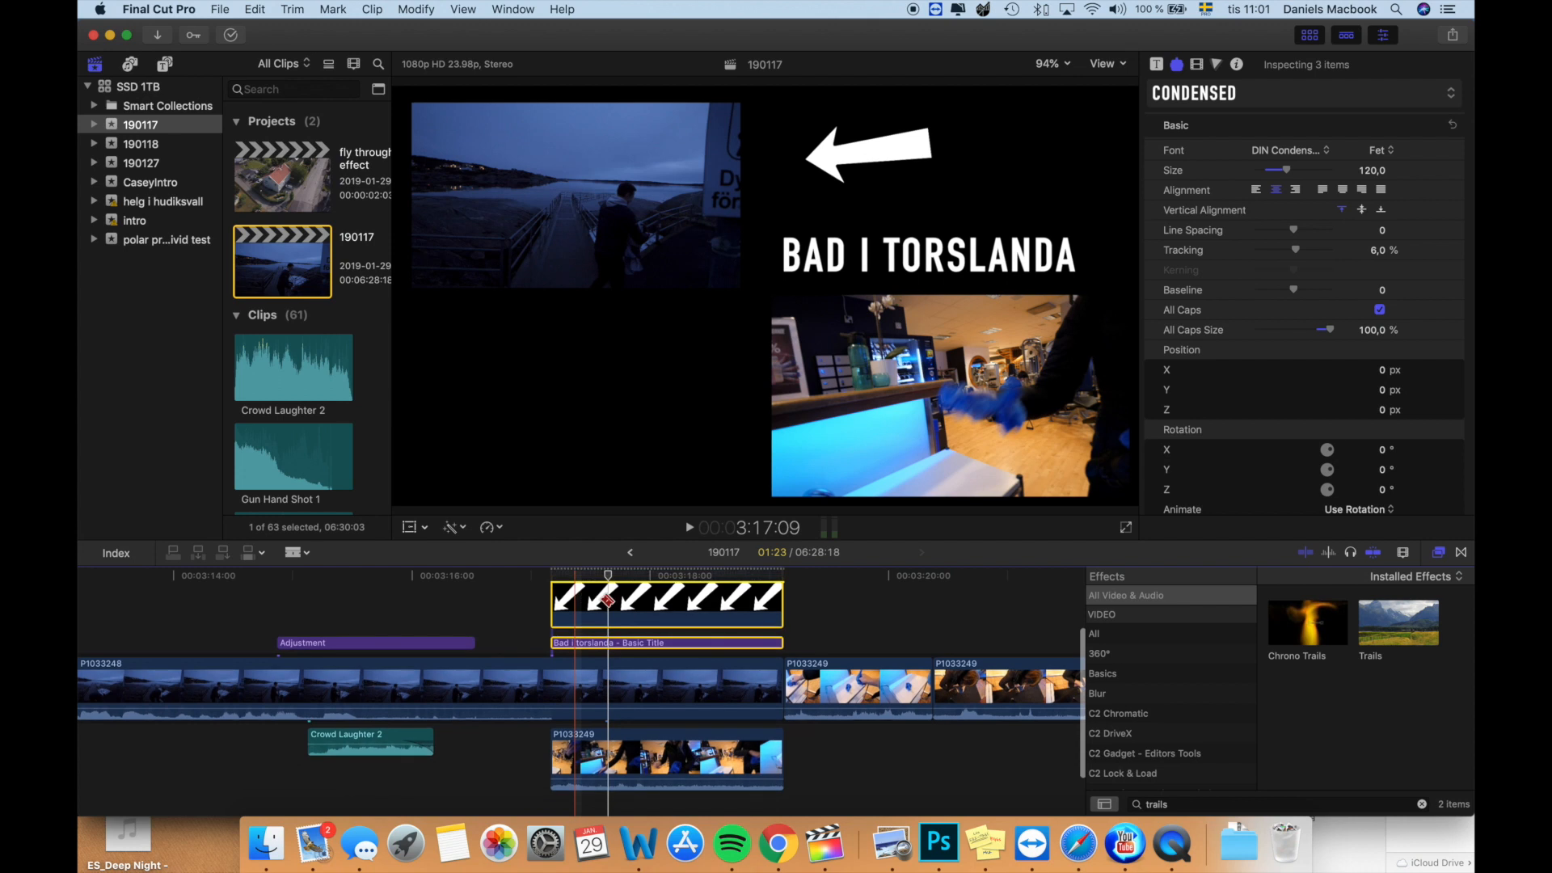
scroll(627, 630, up, 2)
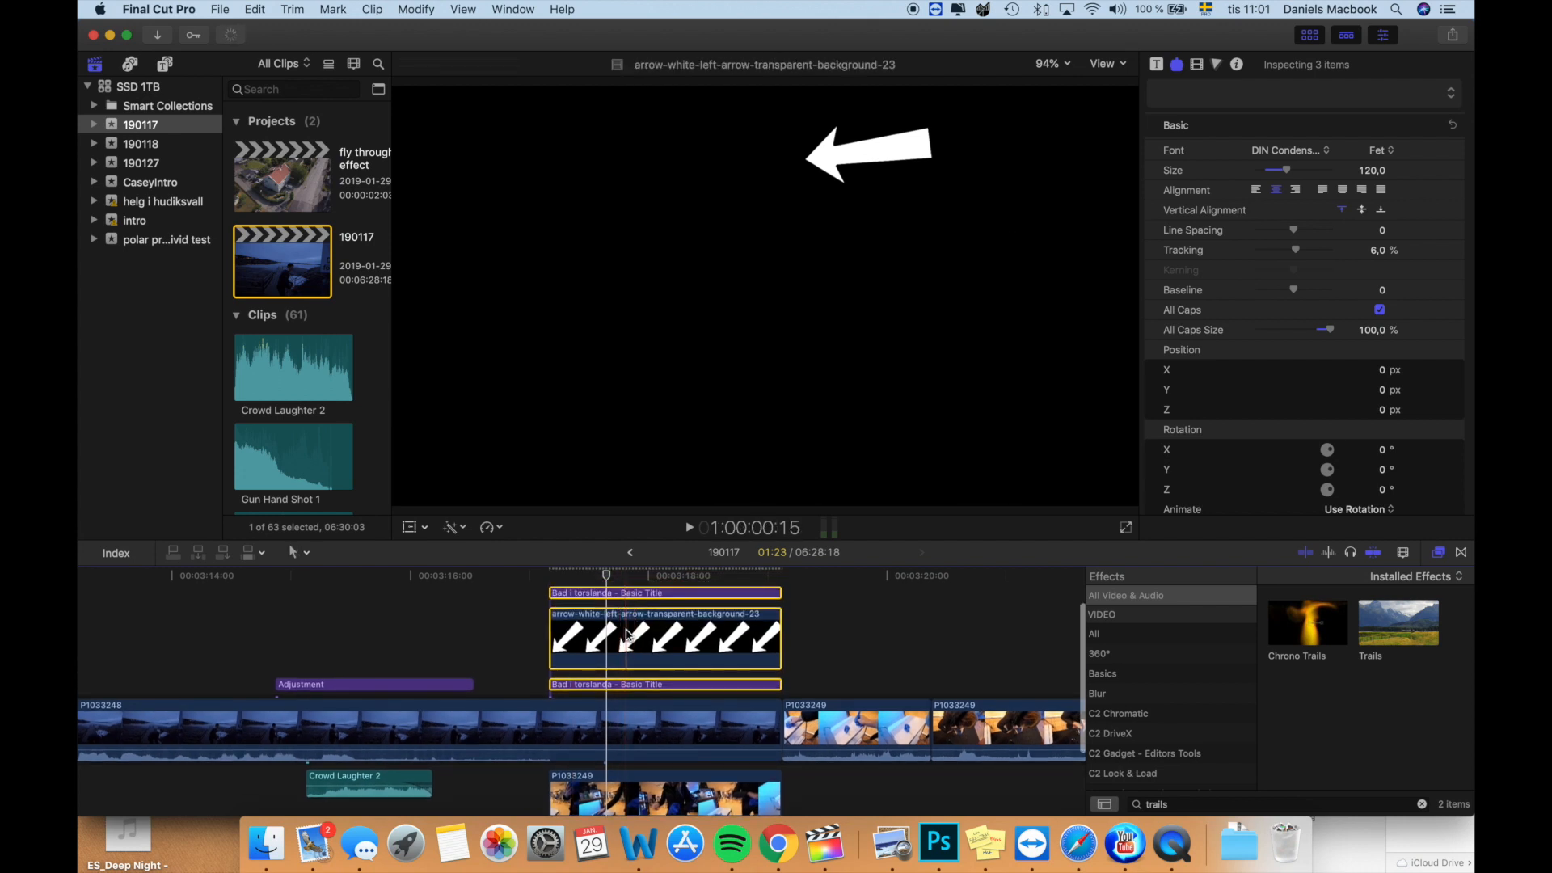
drag(627, 645, 631, 837)
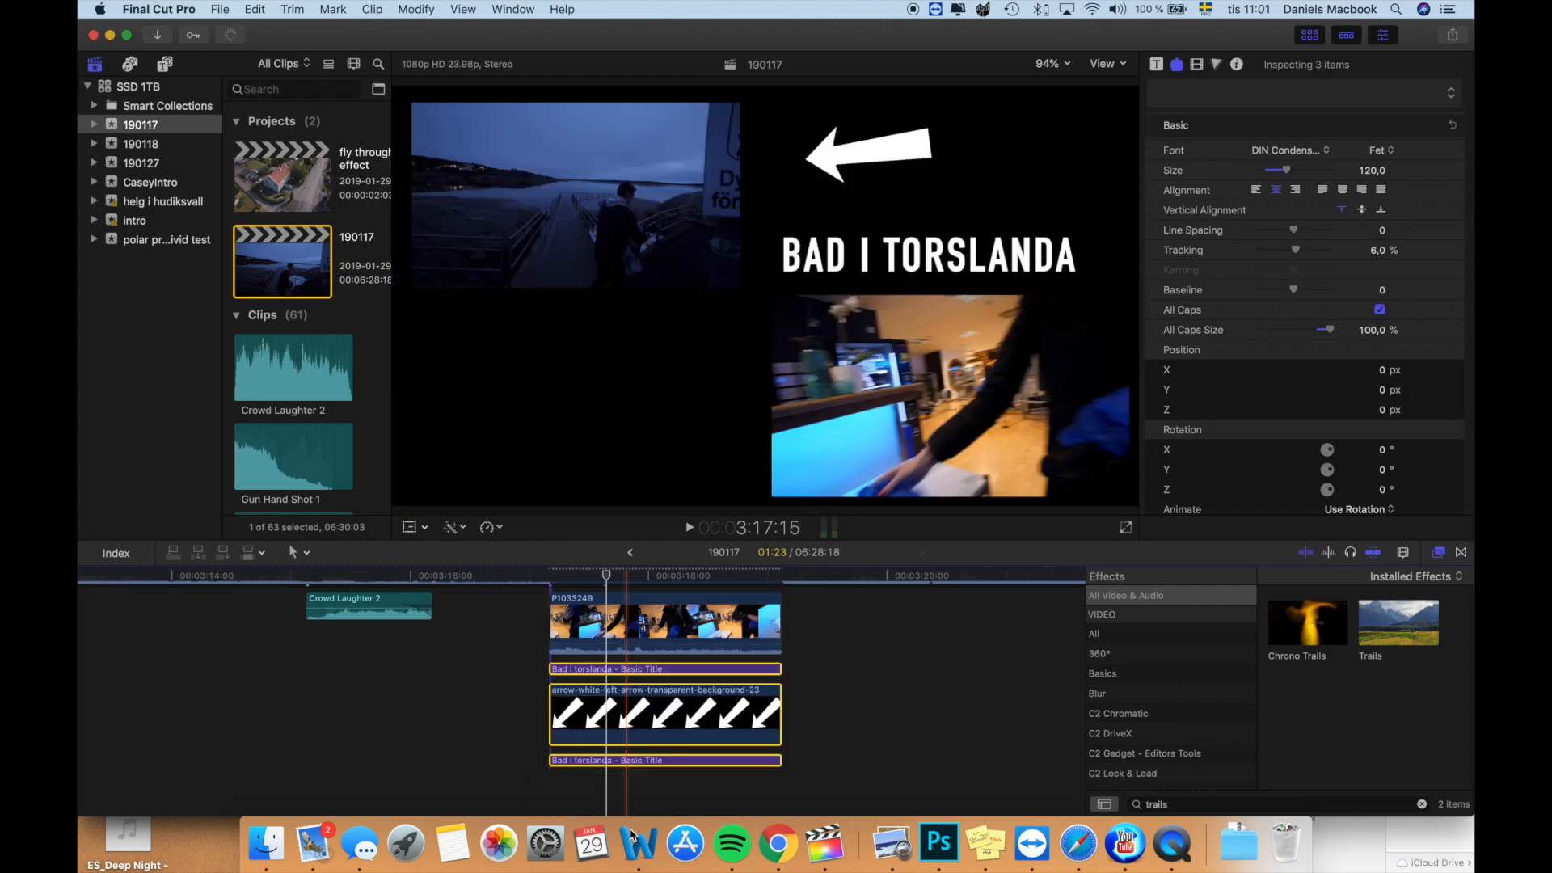
click(613, 760)
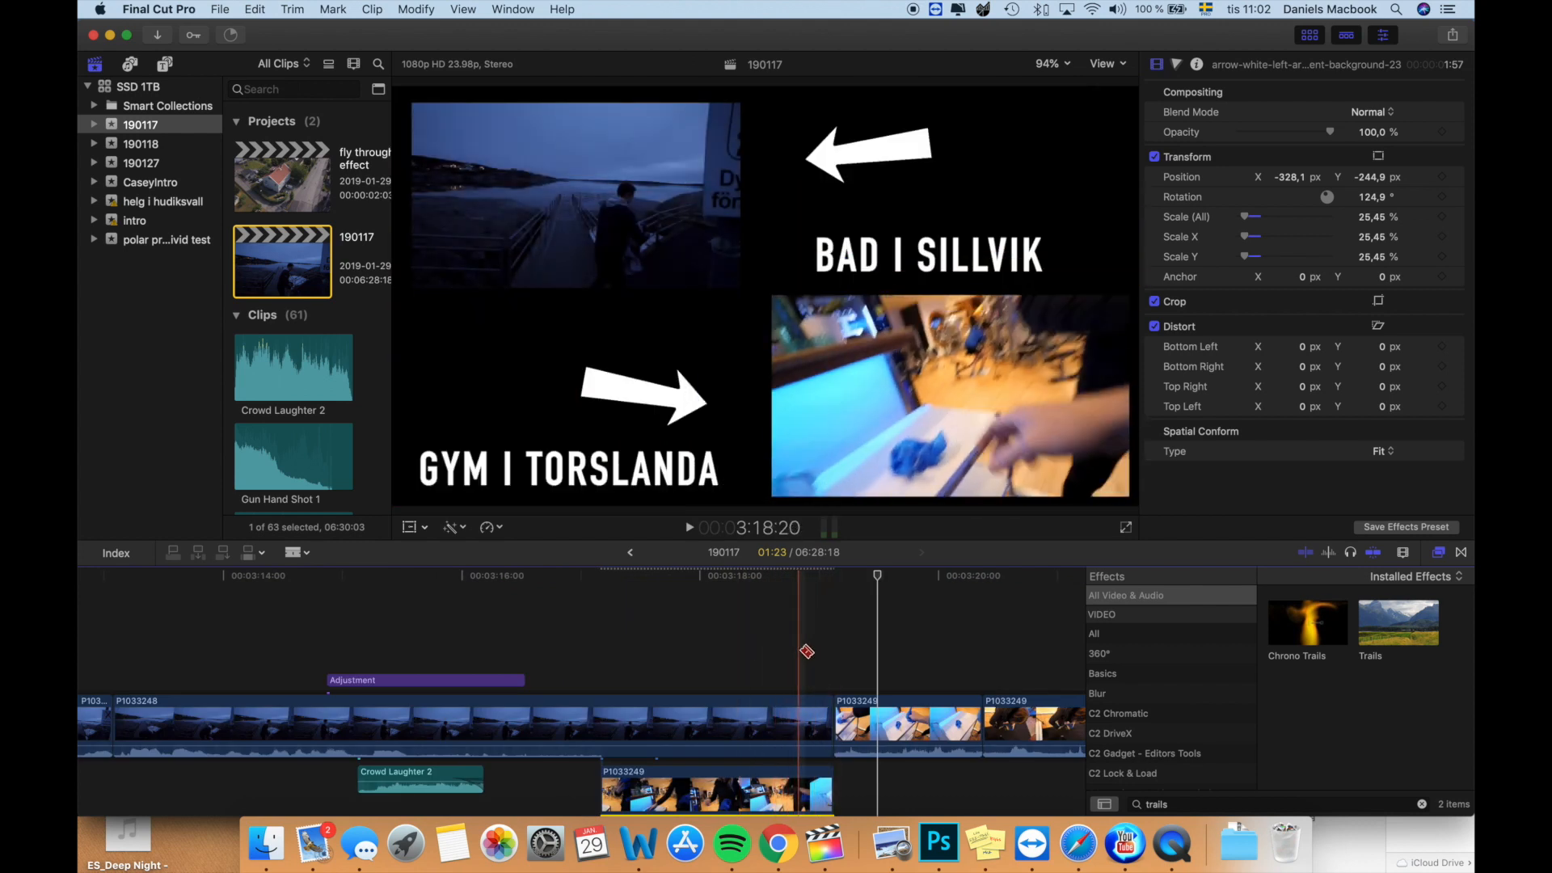
- Clear the effects search and add an Adjustment title from the Adjustment Layer category at 3:18:20 above P1033248
click(804, 651)
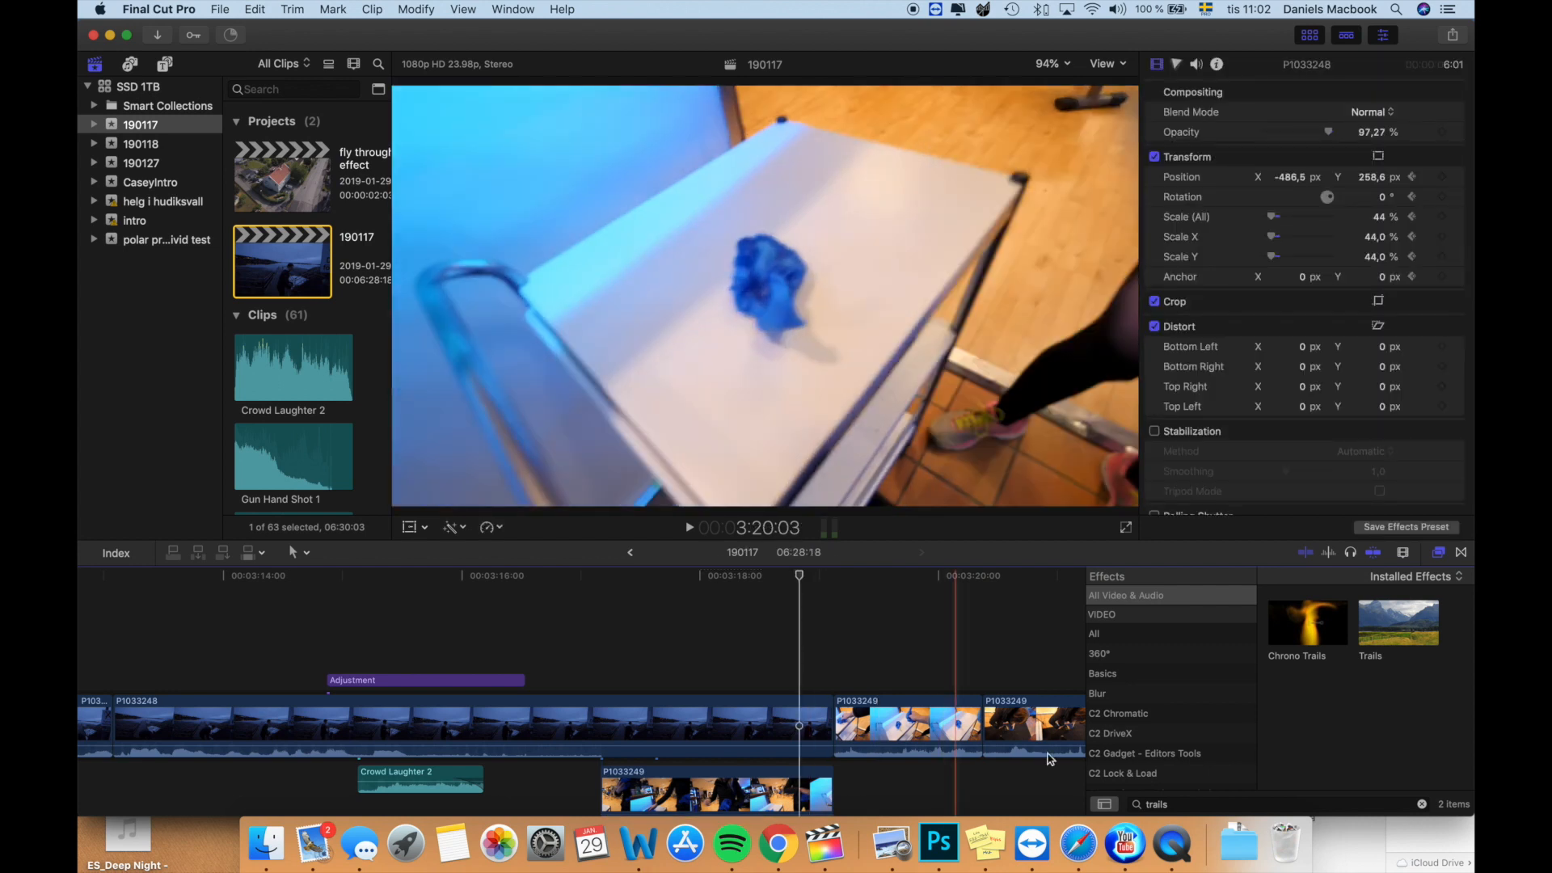
click(1187, 804)
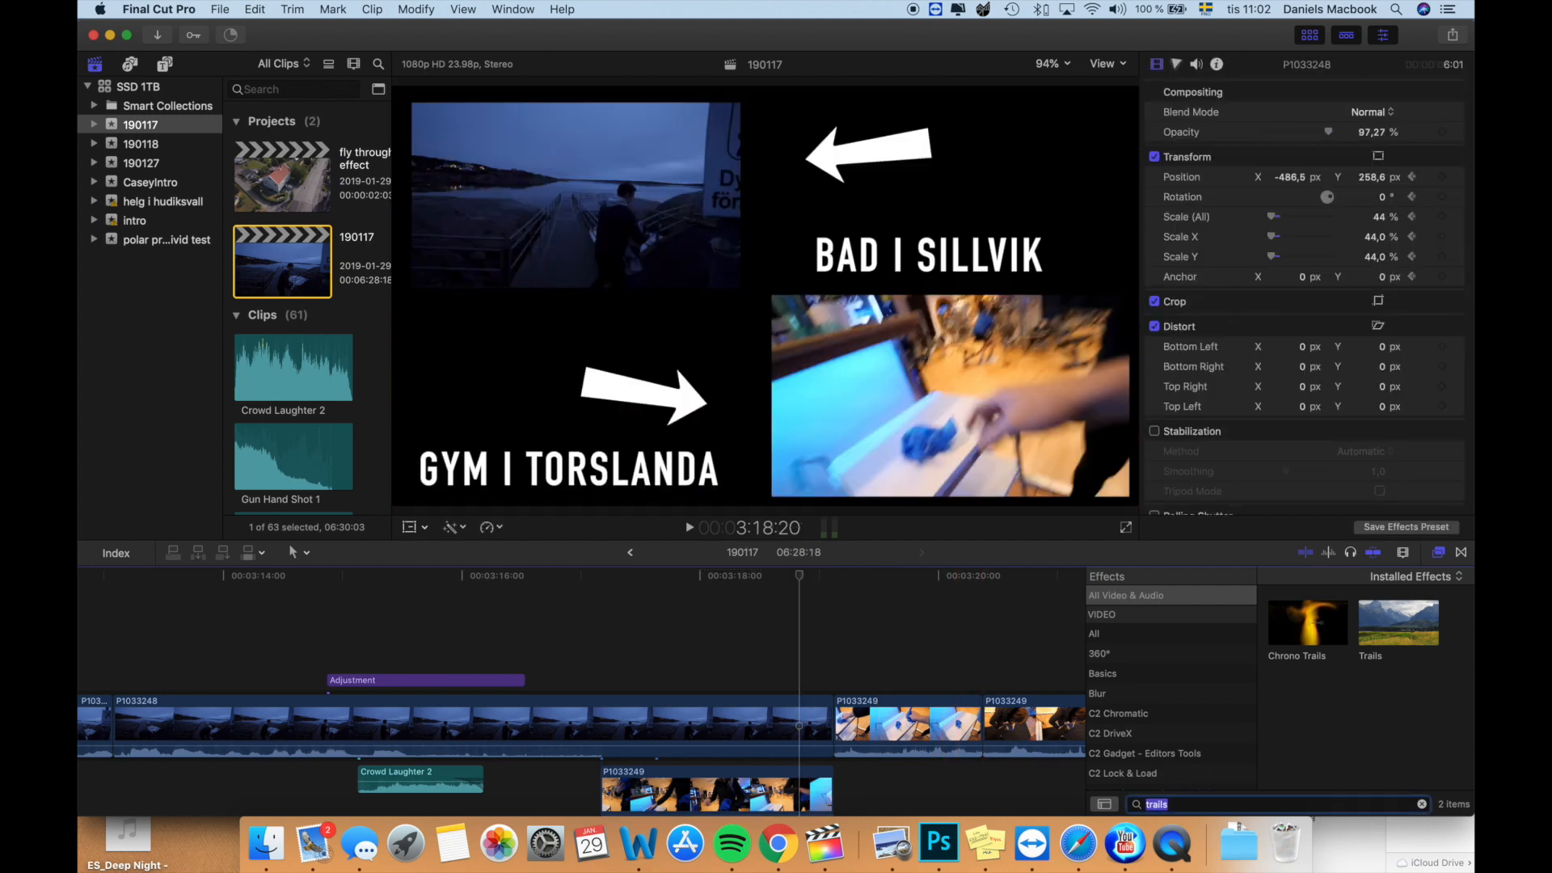
key(BackSpace)
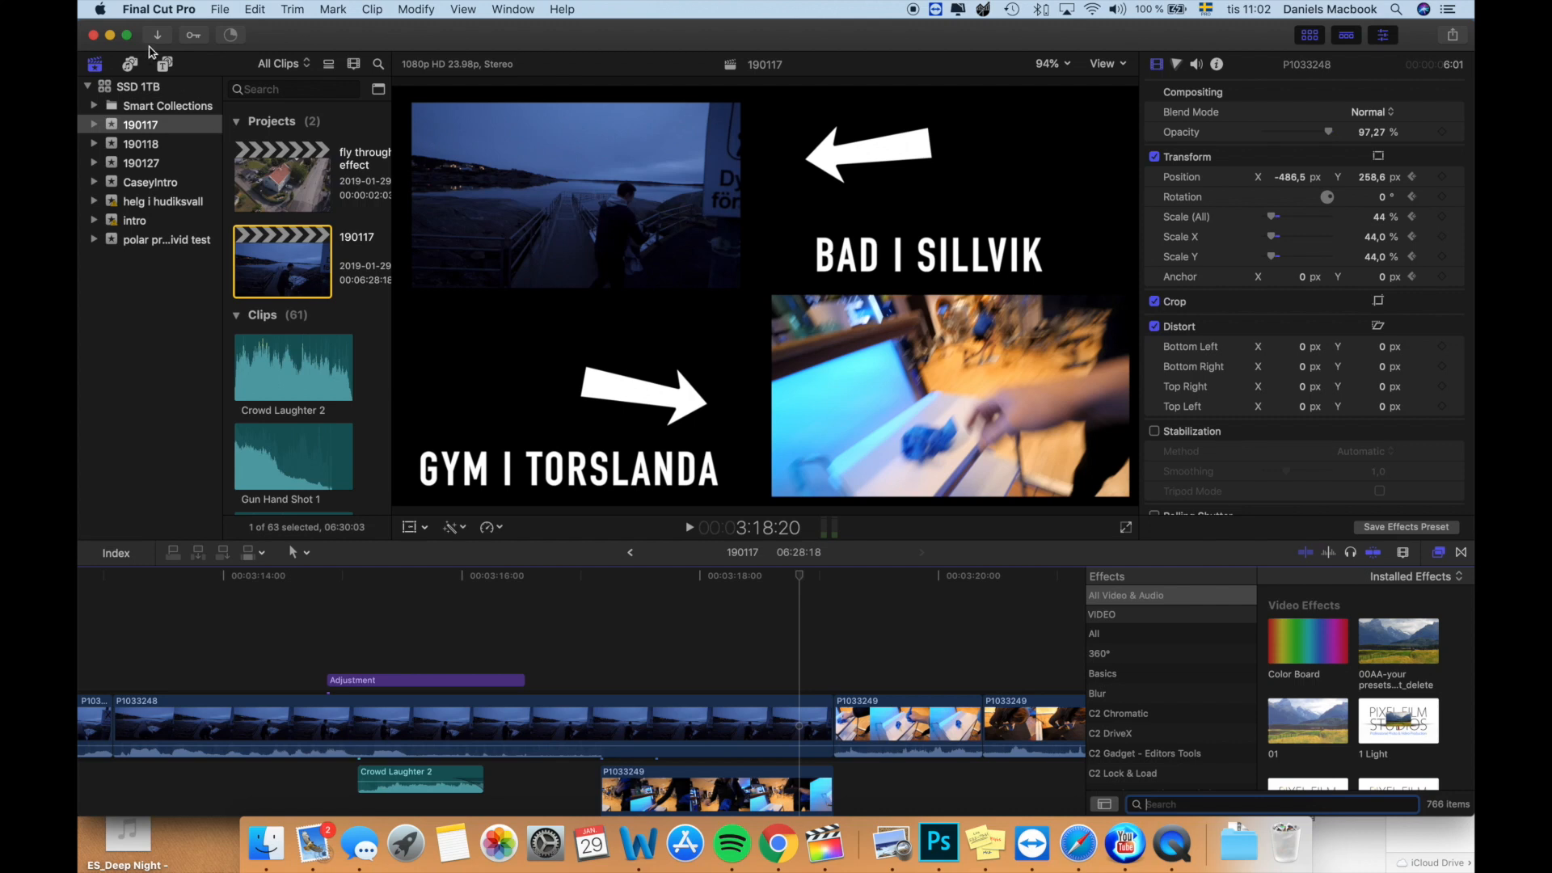
click(165, 64)
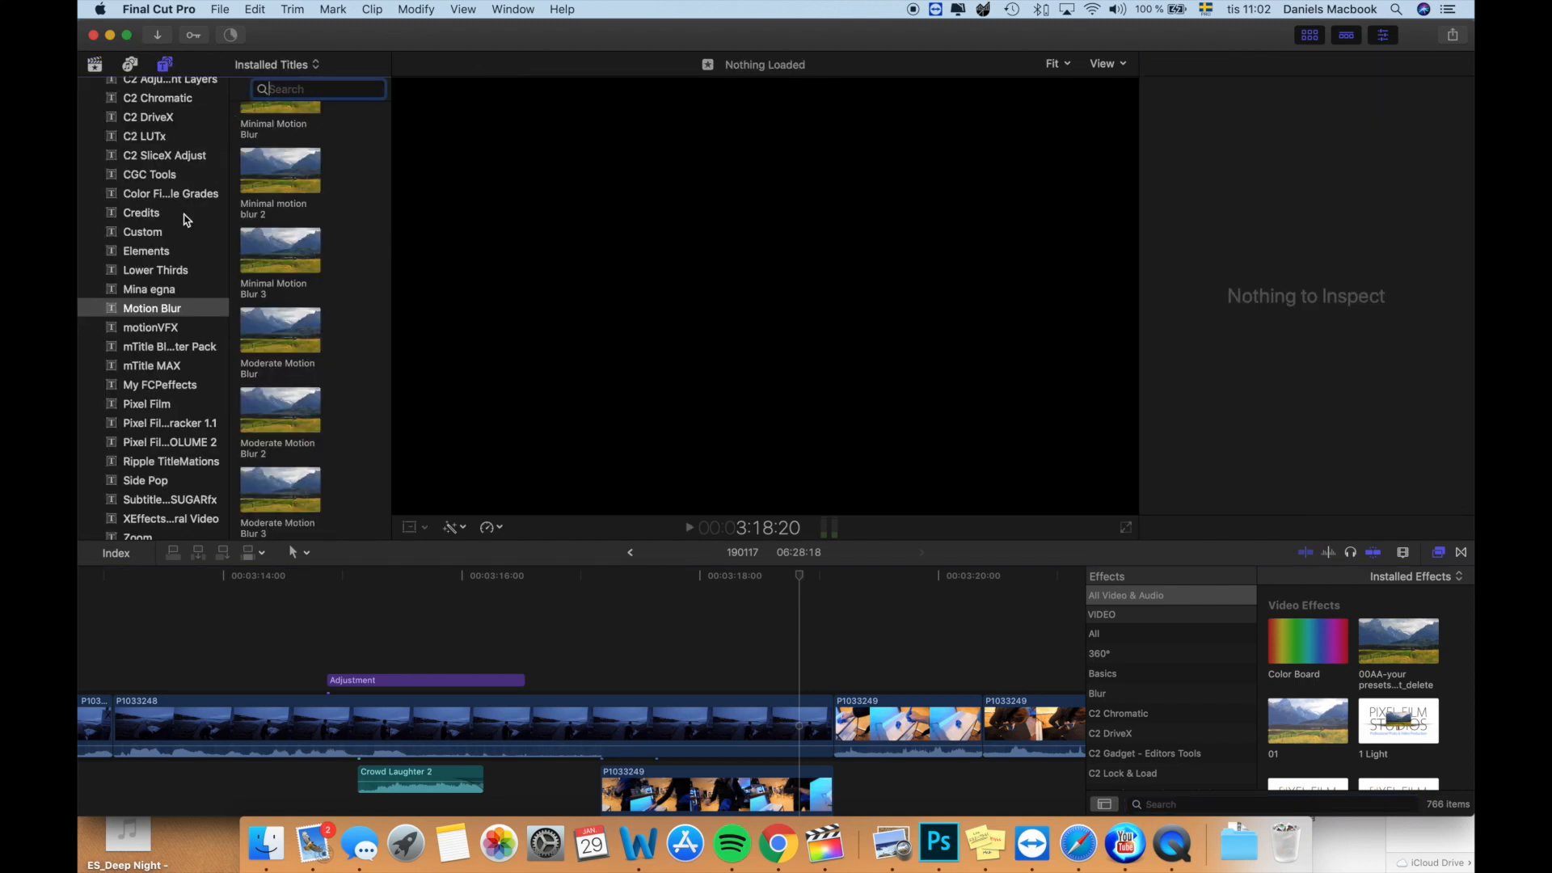
scroll(185, 219, up, 5)
click(156, 162)
click(275, 214)
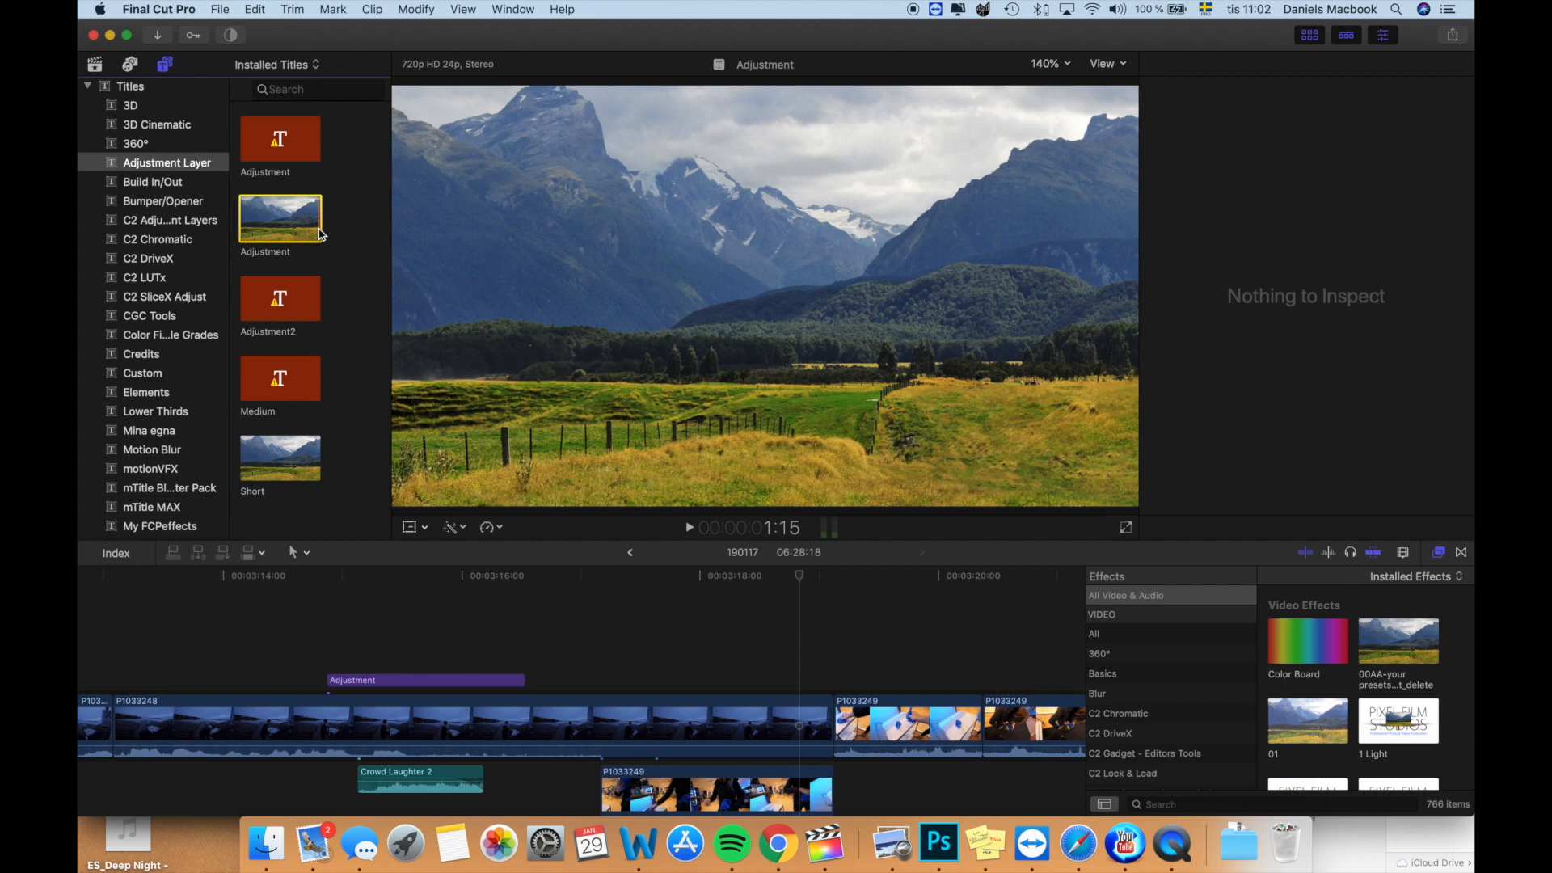
drag(261, 228, 804, 677)
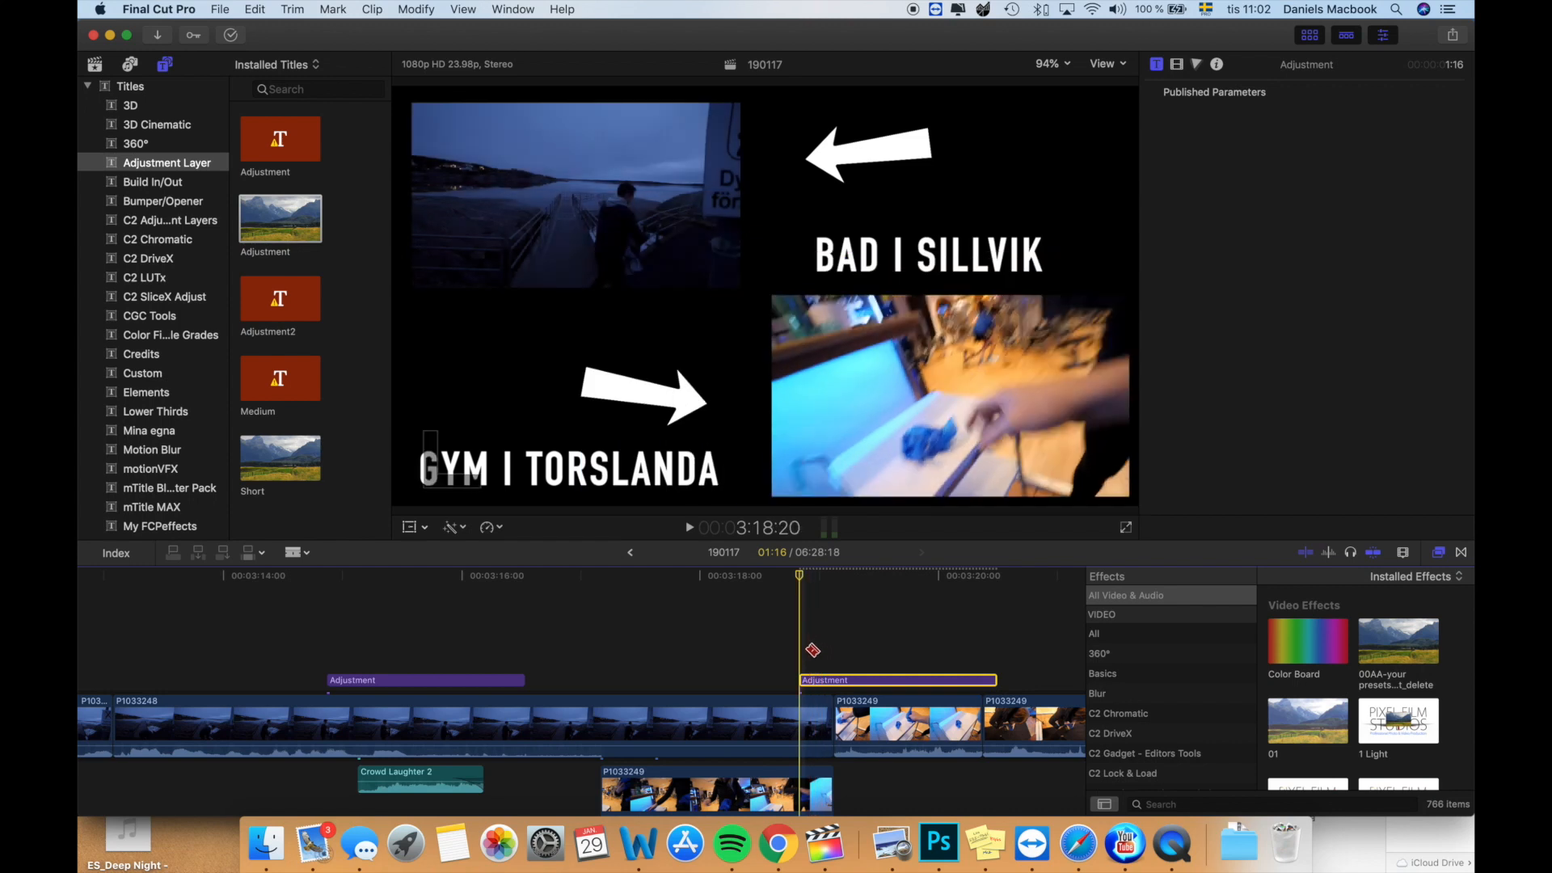
- Trim the new adjustment layer's start and delete the part beyond the split screen, leaving 3 frames
drag(809, 680, 824, 680)
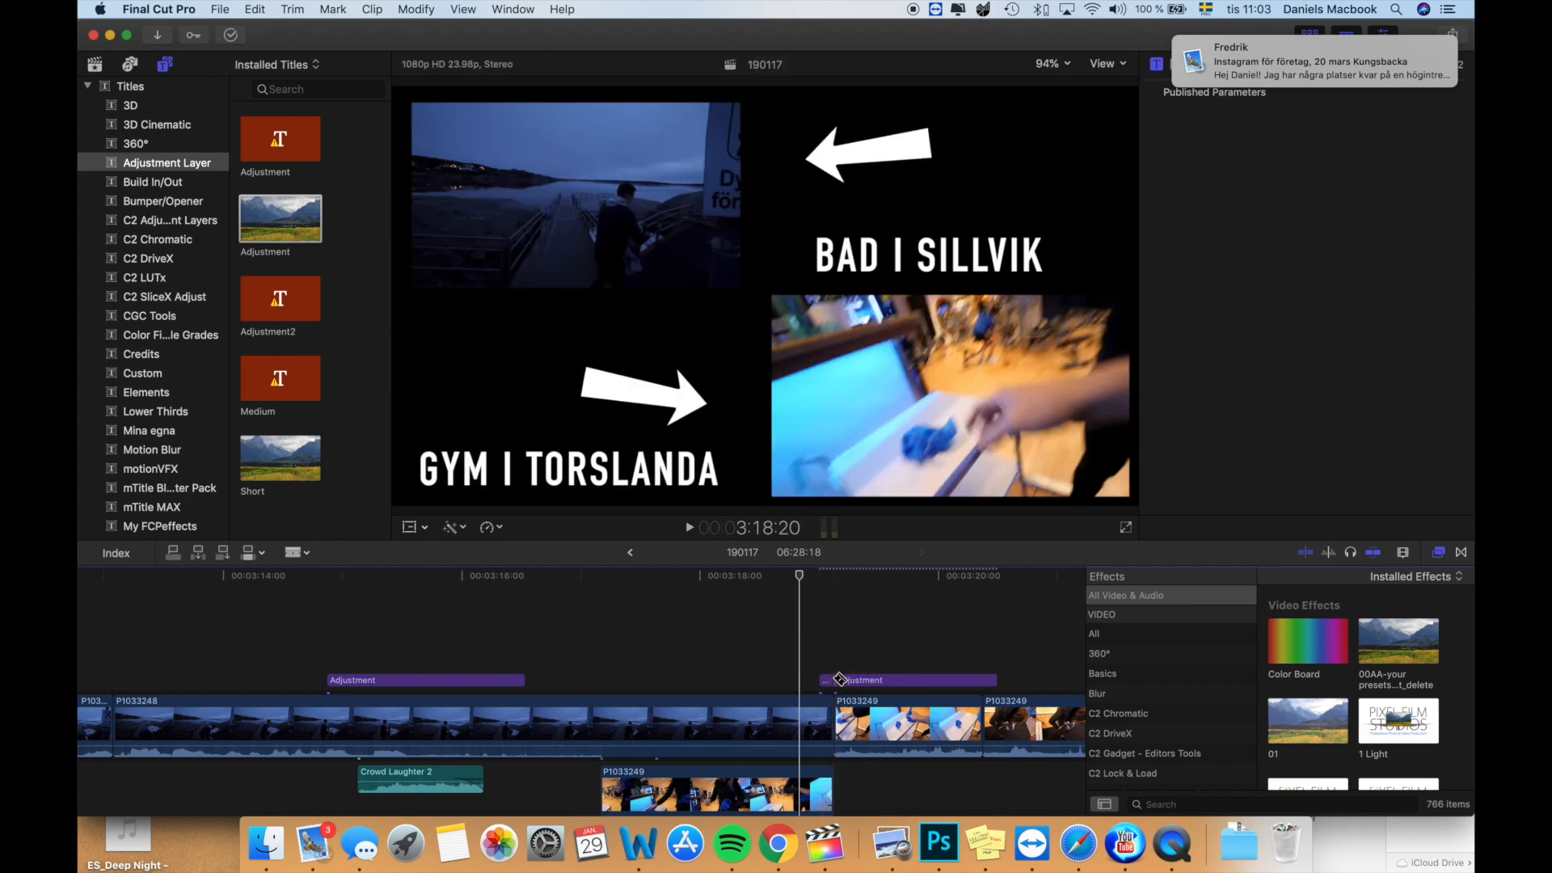
click(854, 681)
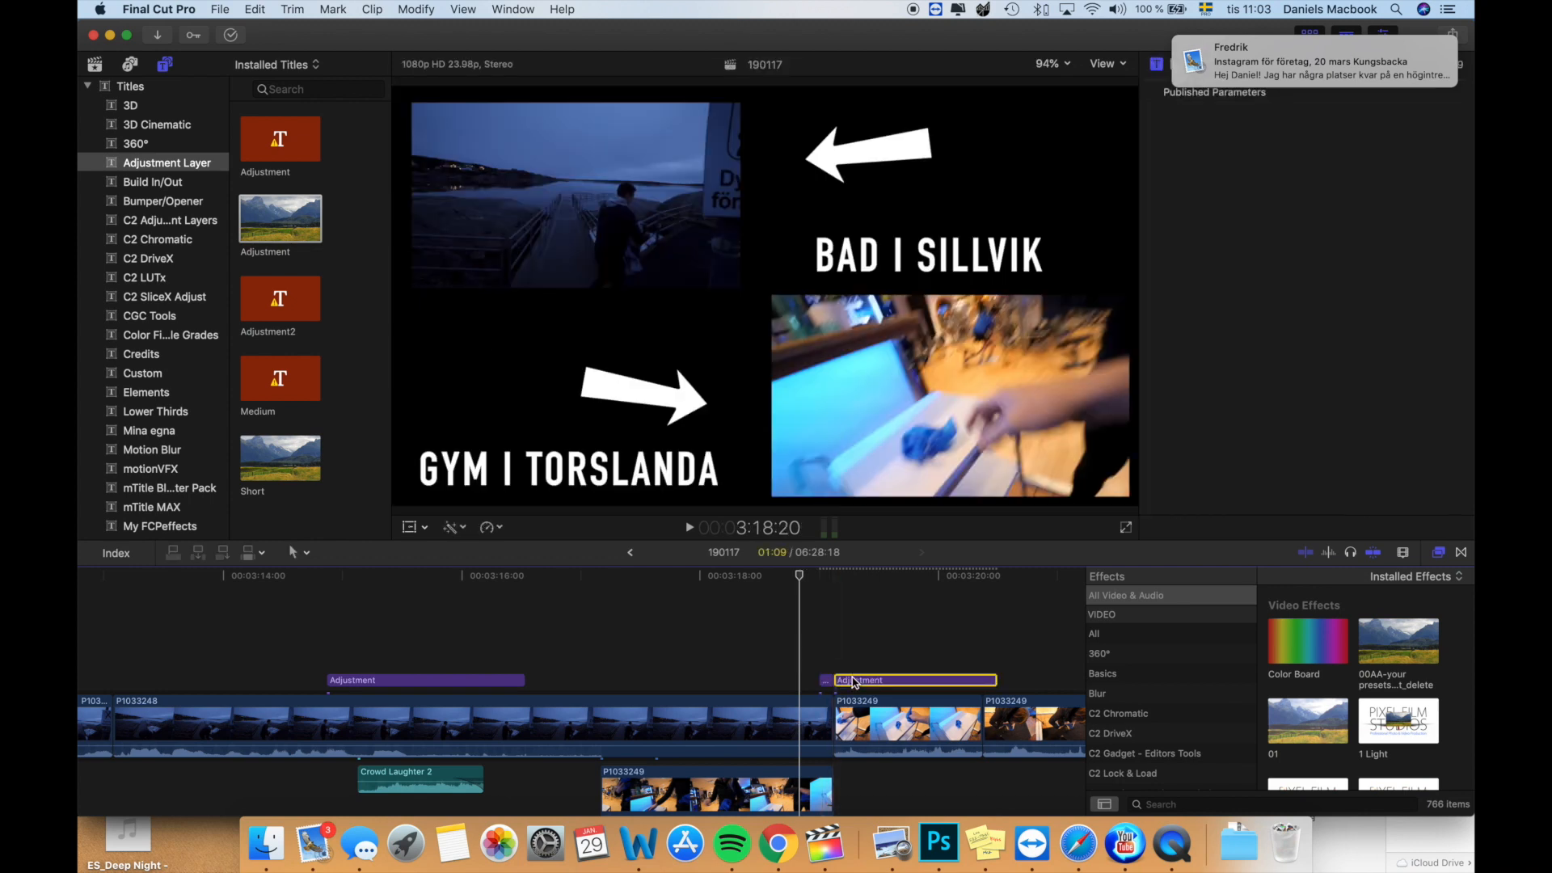
key(Delete)
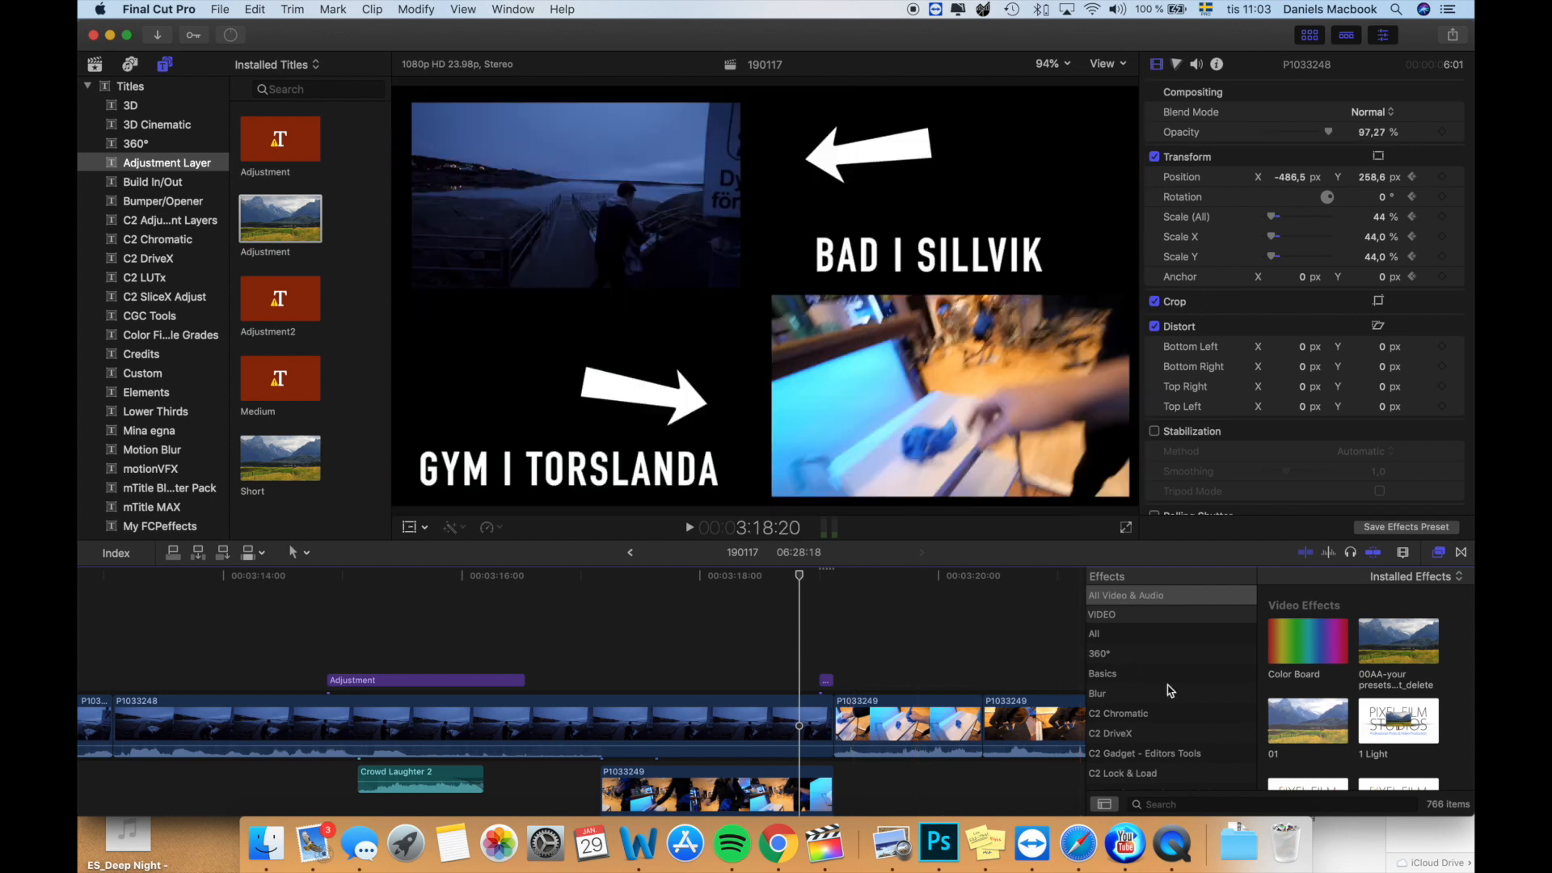
- Apply the Directional blur to the 3-frame adjustment layer with amount 50 and an angle of about 136°
click(1120, 694)
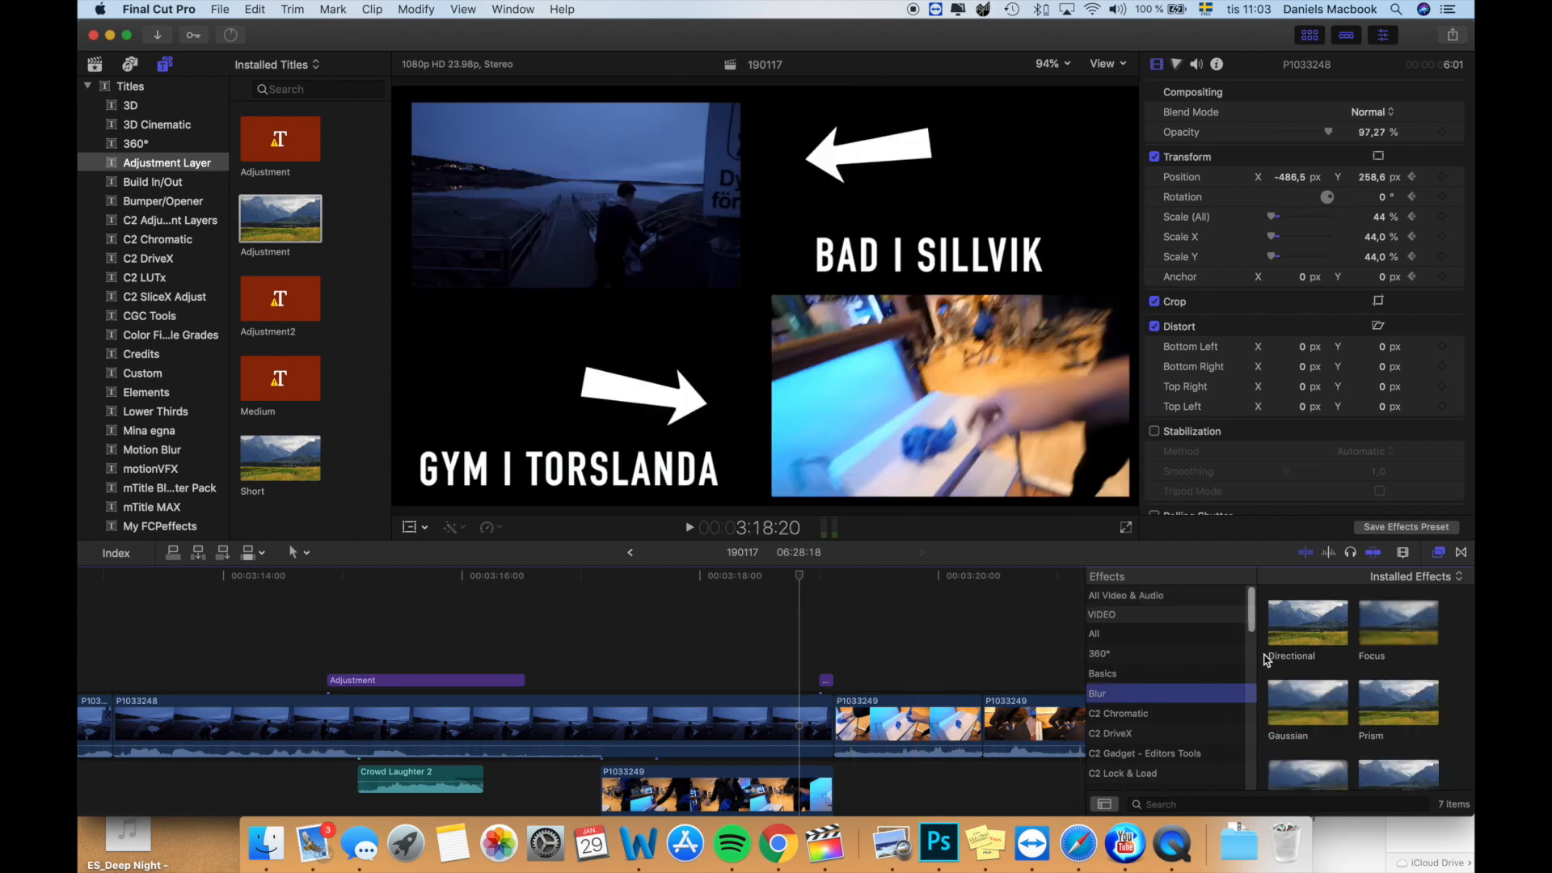
drag(1321, 631, 825, 687)
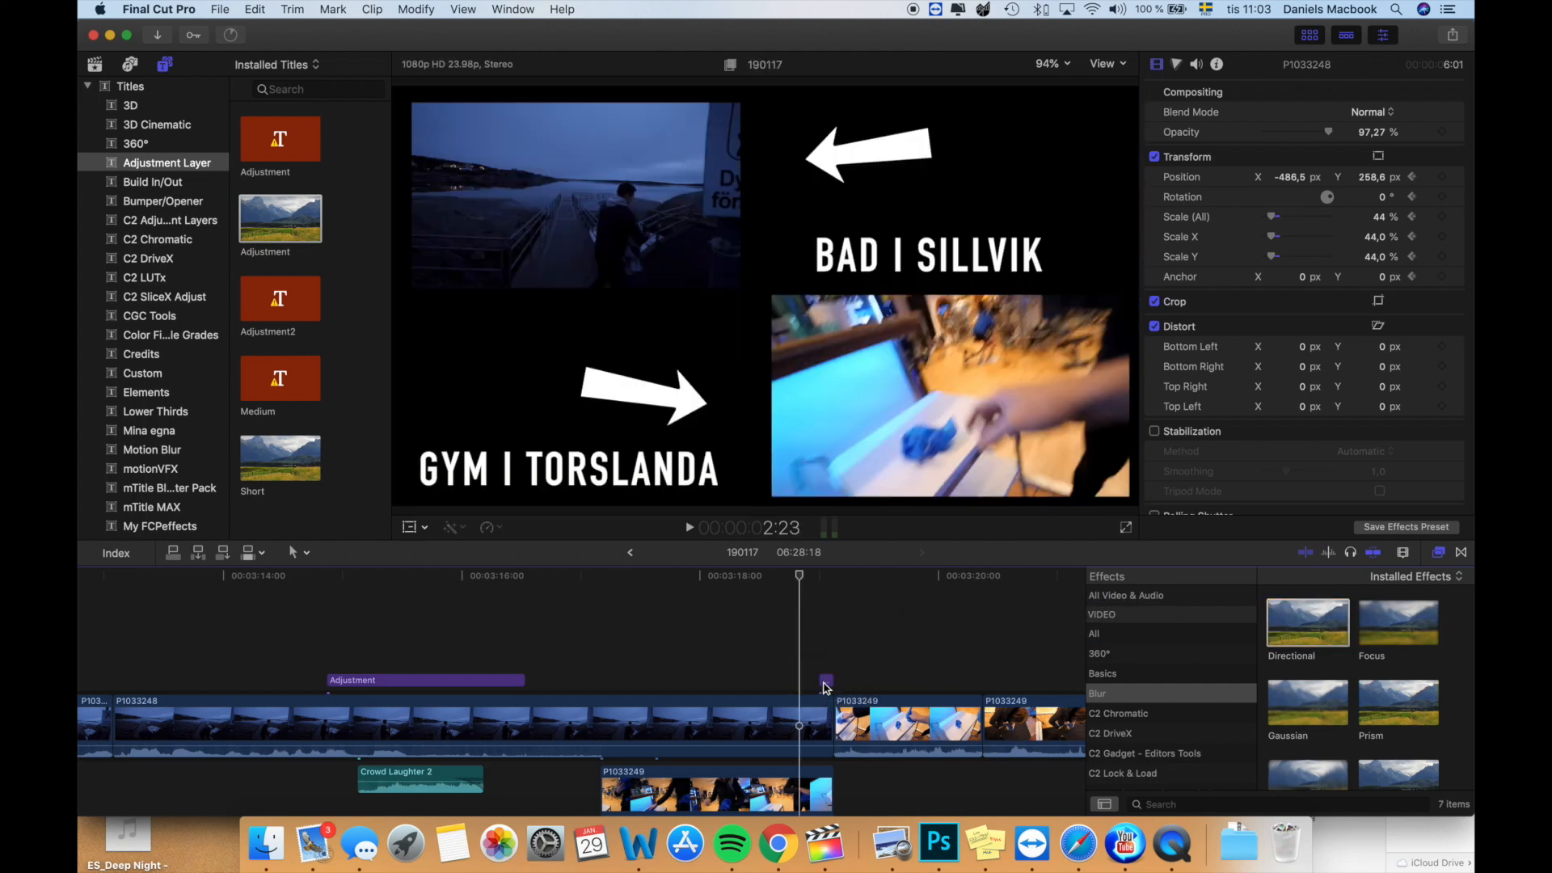
click(826, 682)
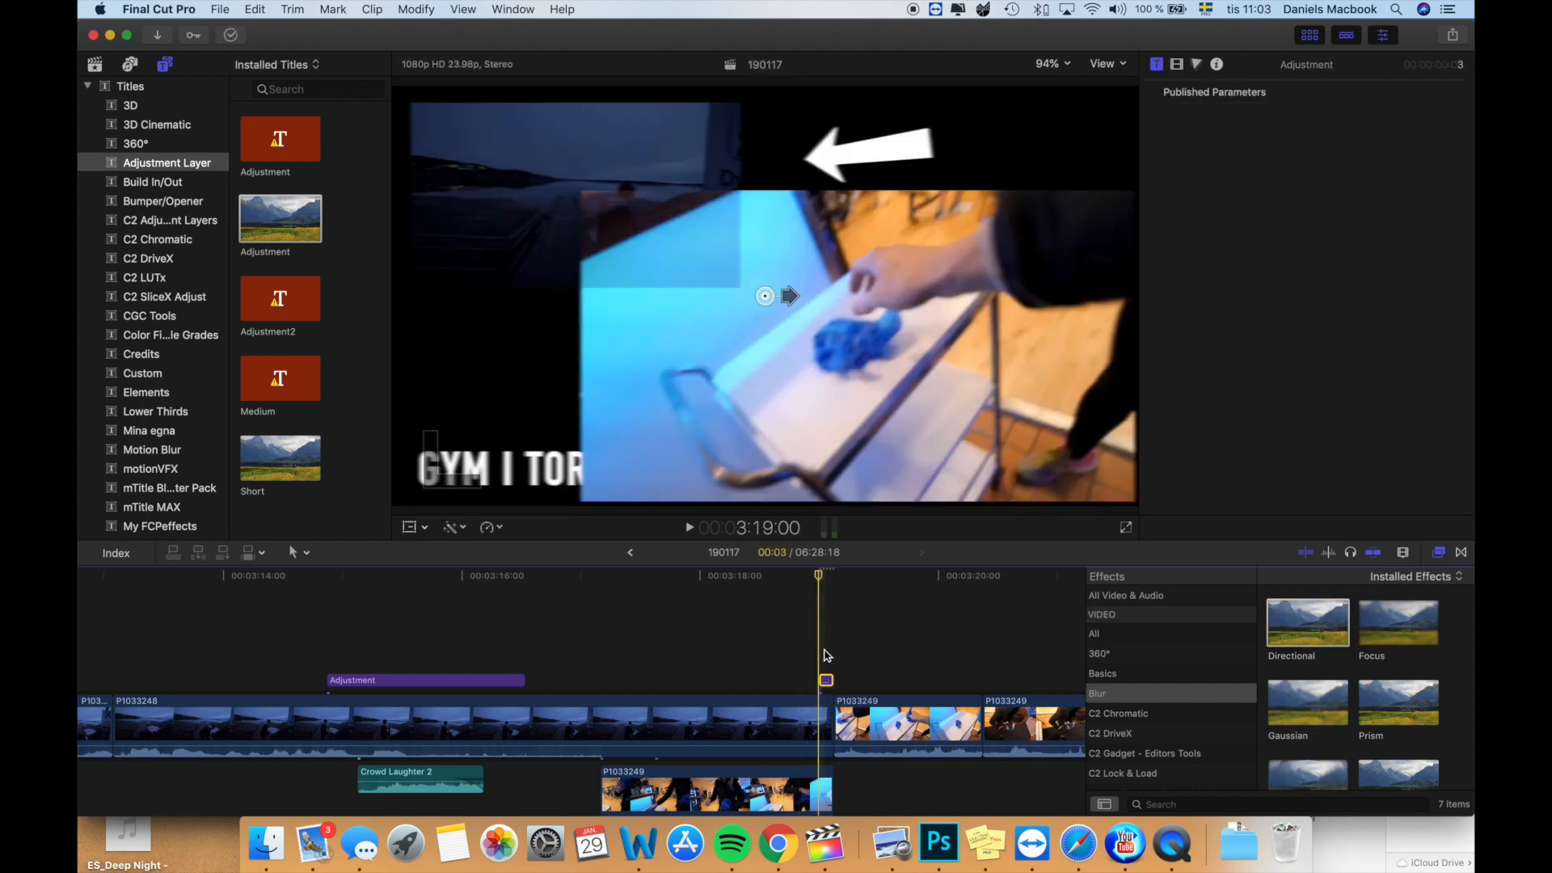
click(1179, 65)
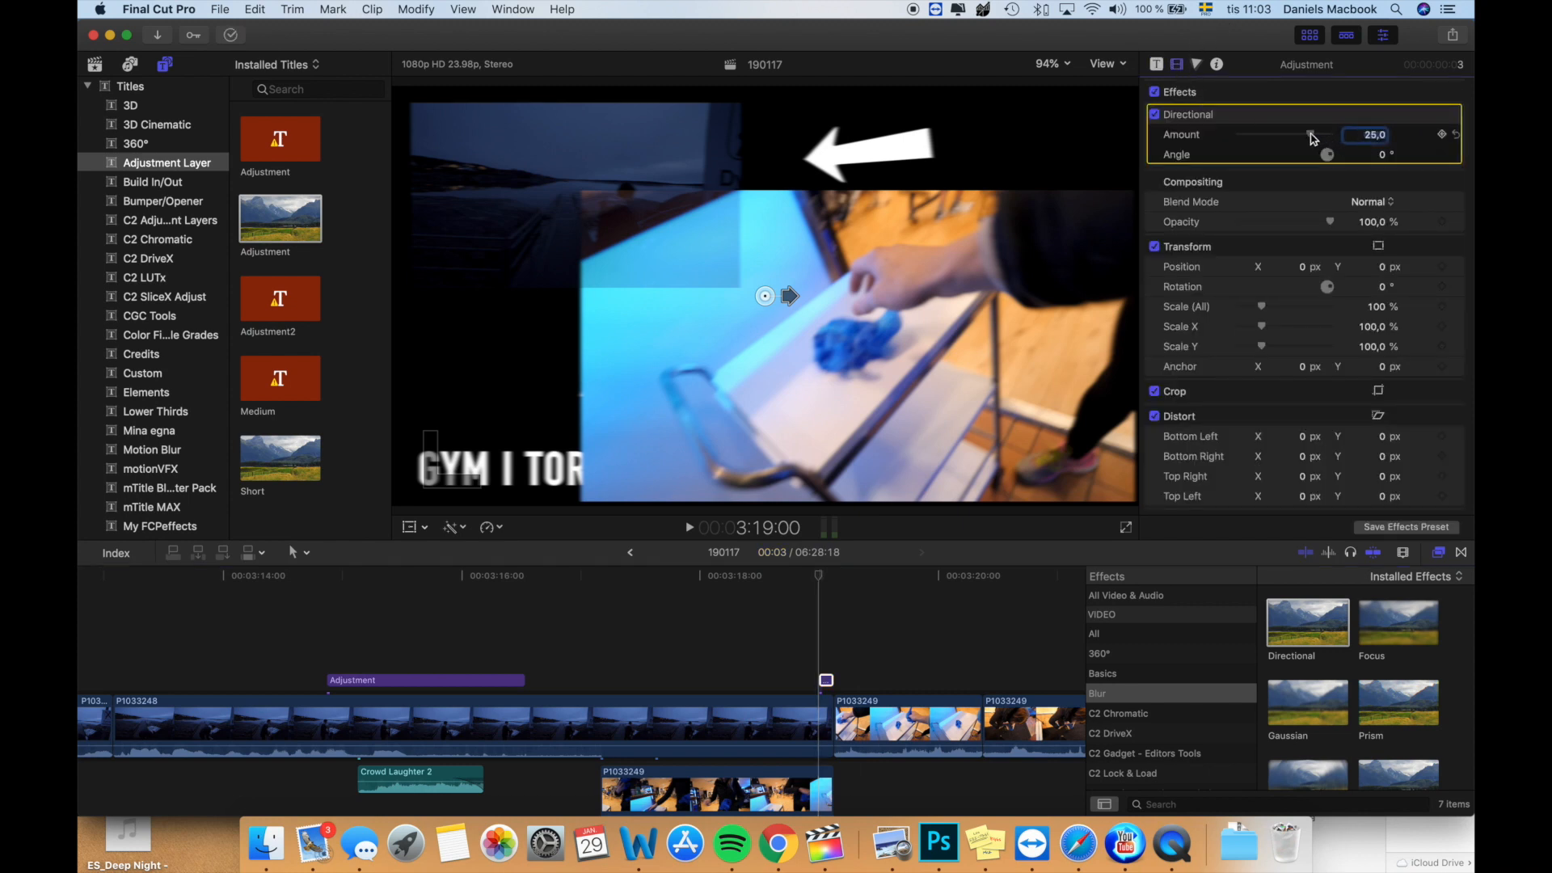
click(799, 294)
drag(789, 296, 744, 276)
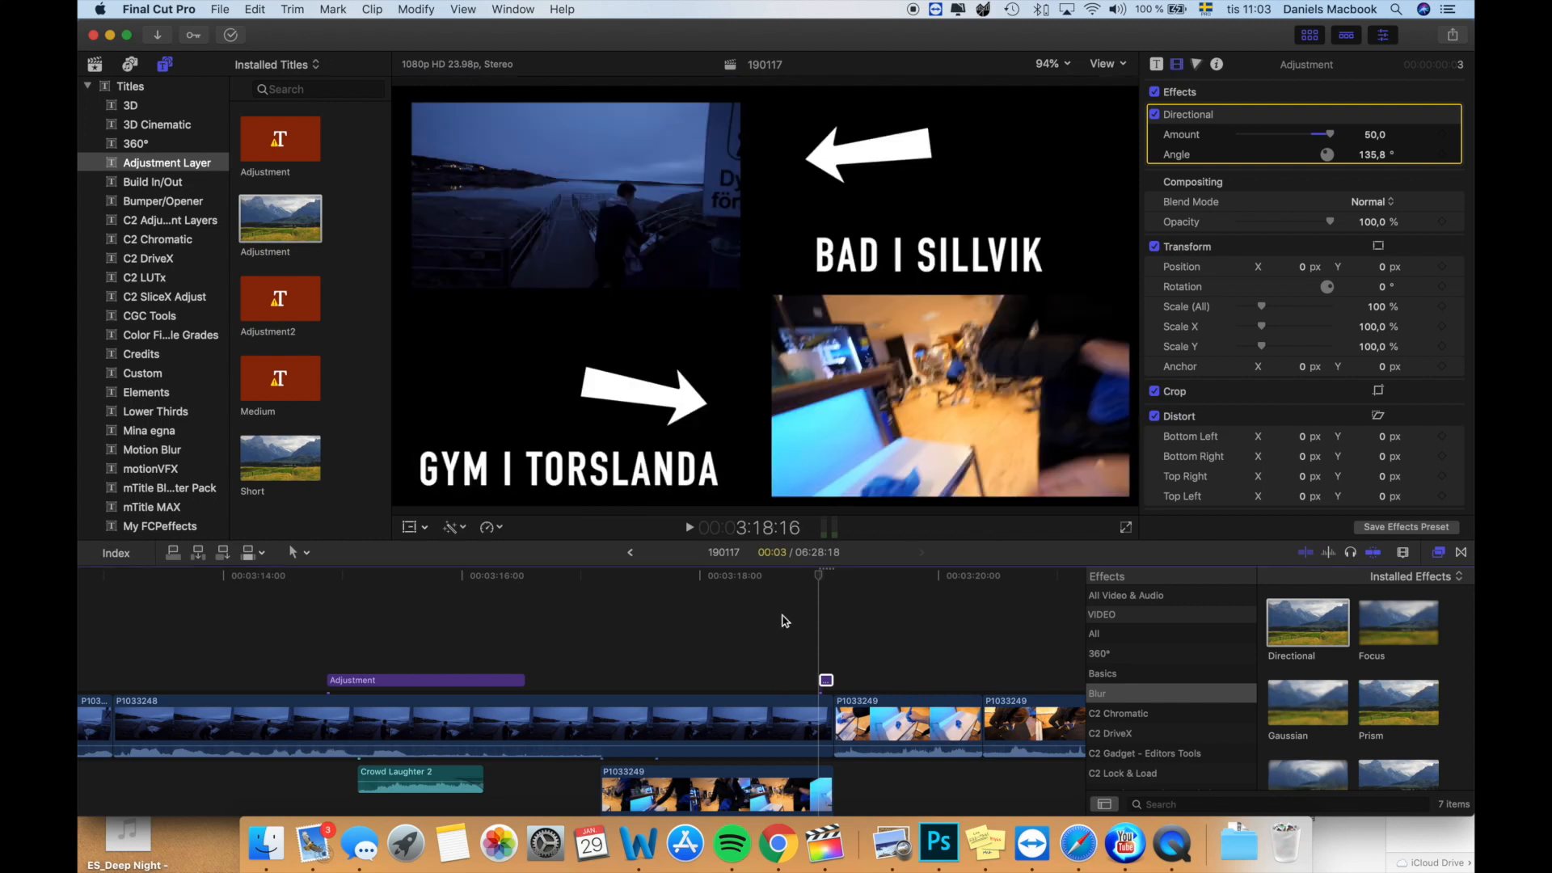
- Play back the end of the split screen to check the directional blur on the enlarging clip
key(space)
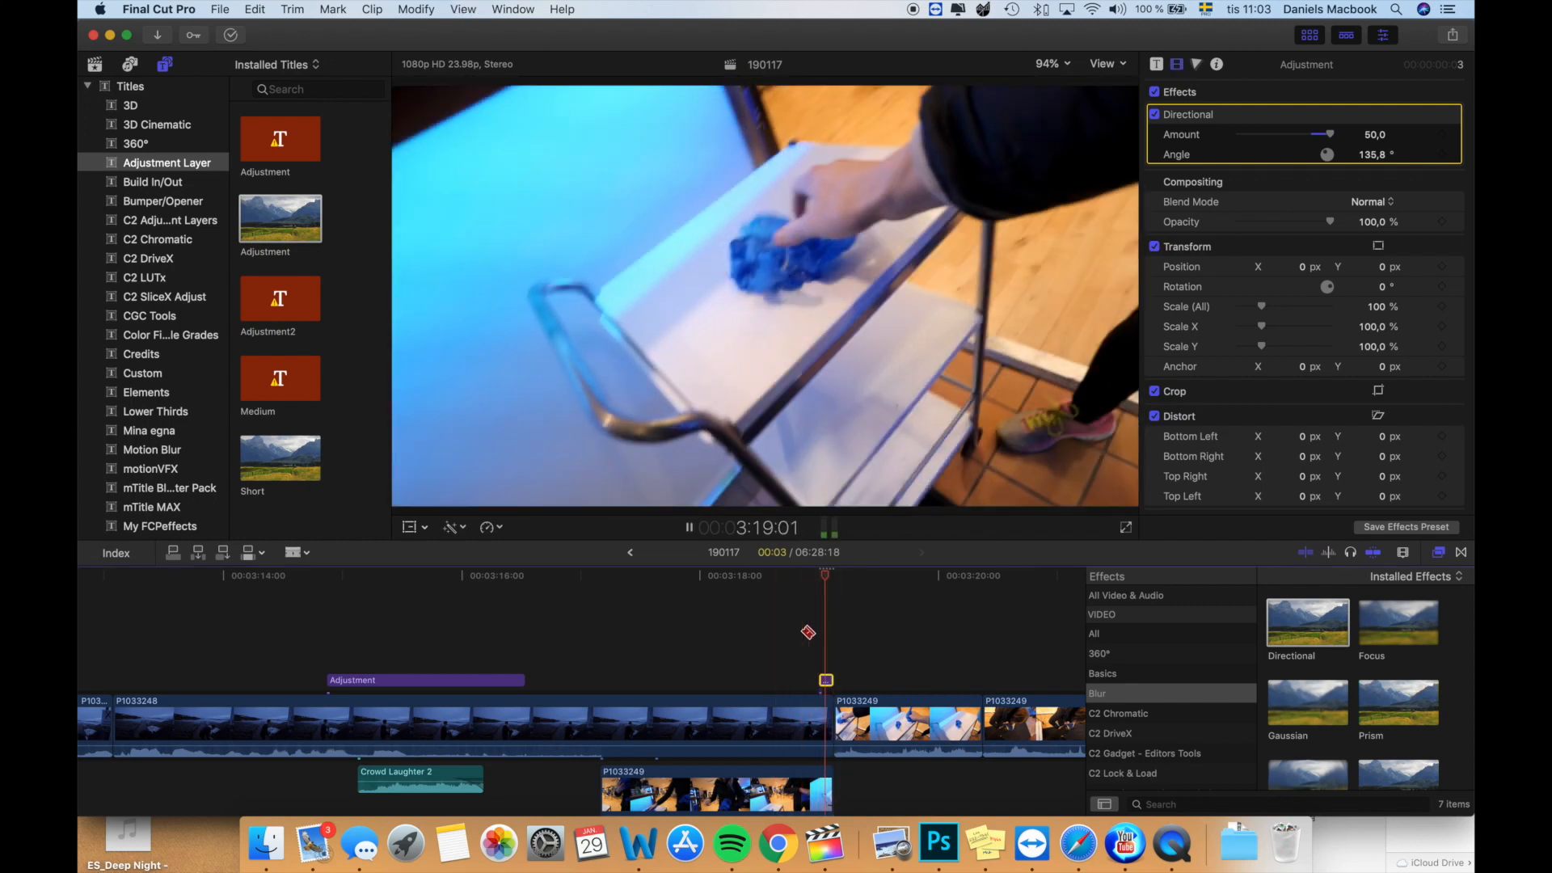
key(space)
key(space)
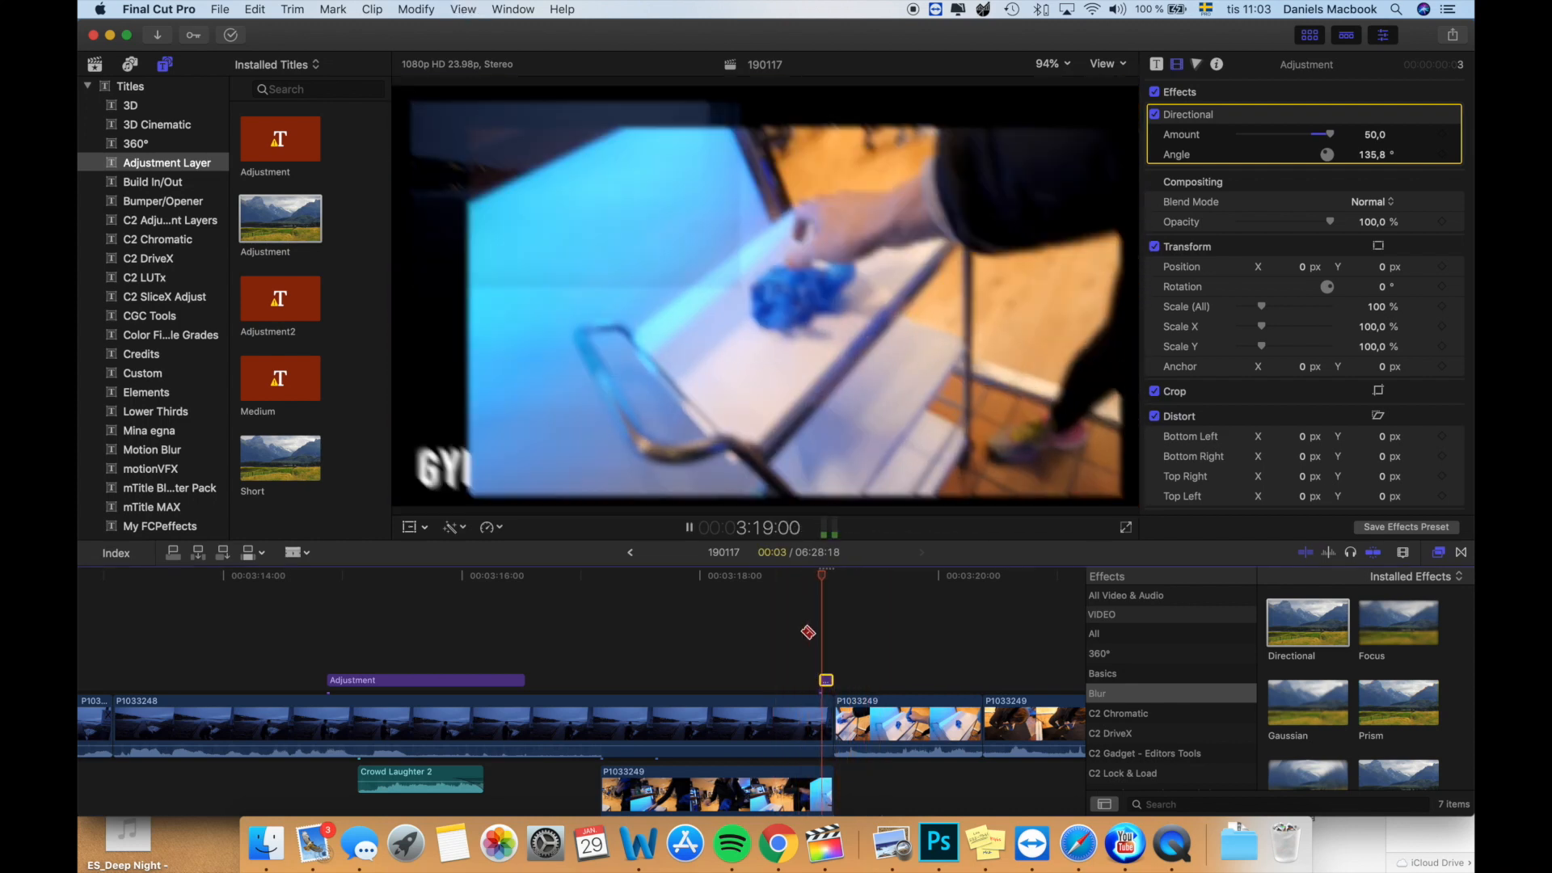
key(space)
- Paste a copy of the blurred adjustment layer at 3:17:04 and set its Directional blur to amount 72.5 and angle about 313°
key(a)
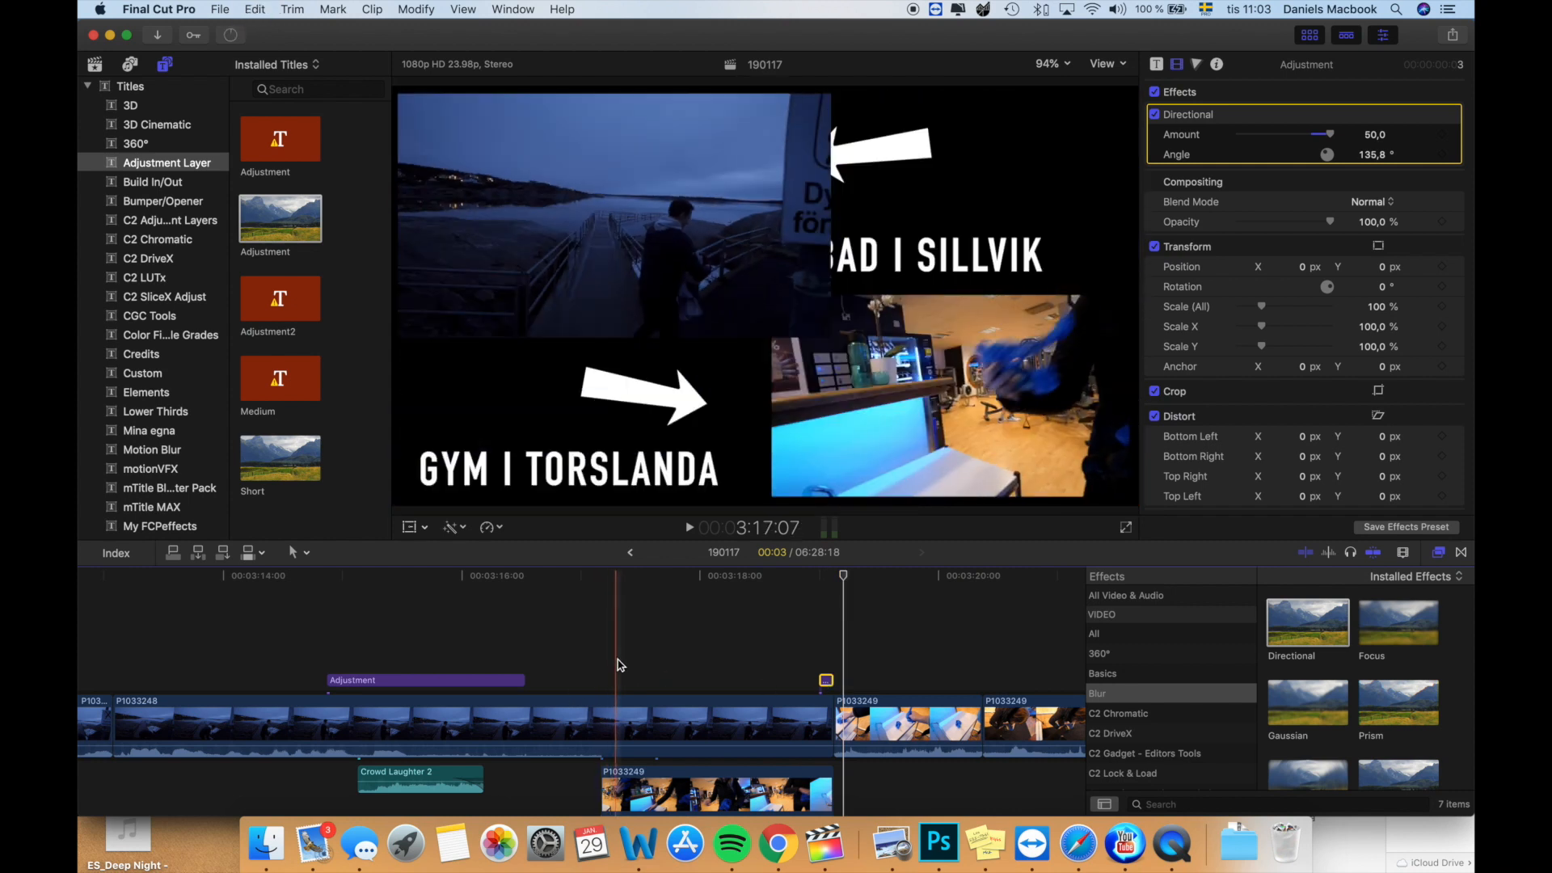
key(super+v)
double_click(607, 679)
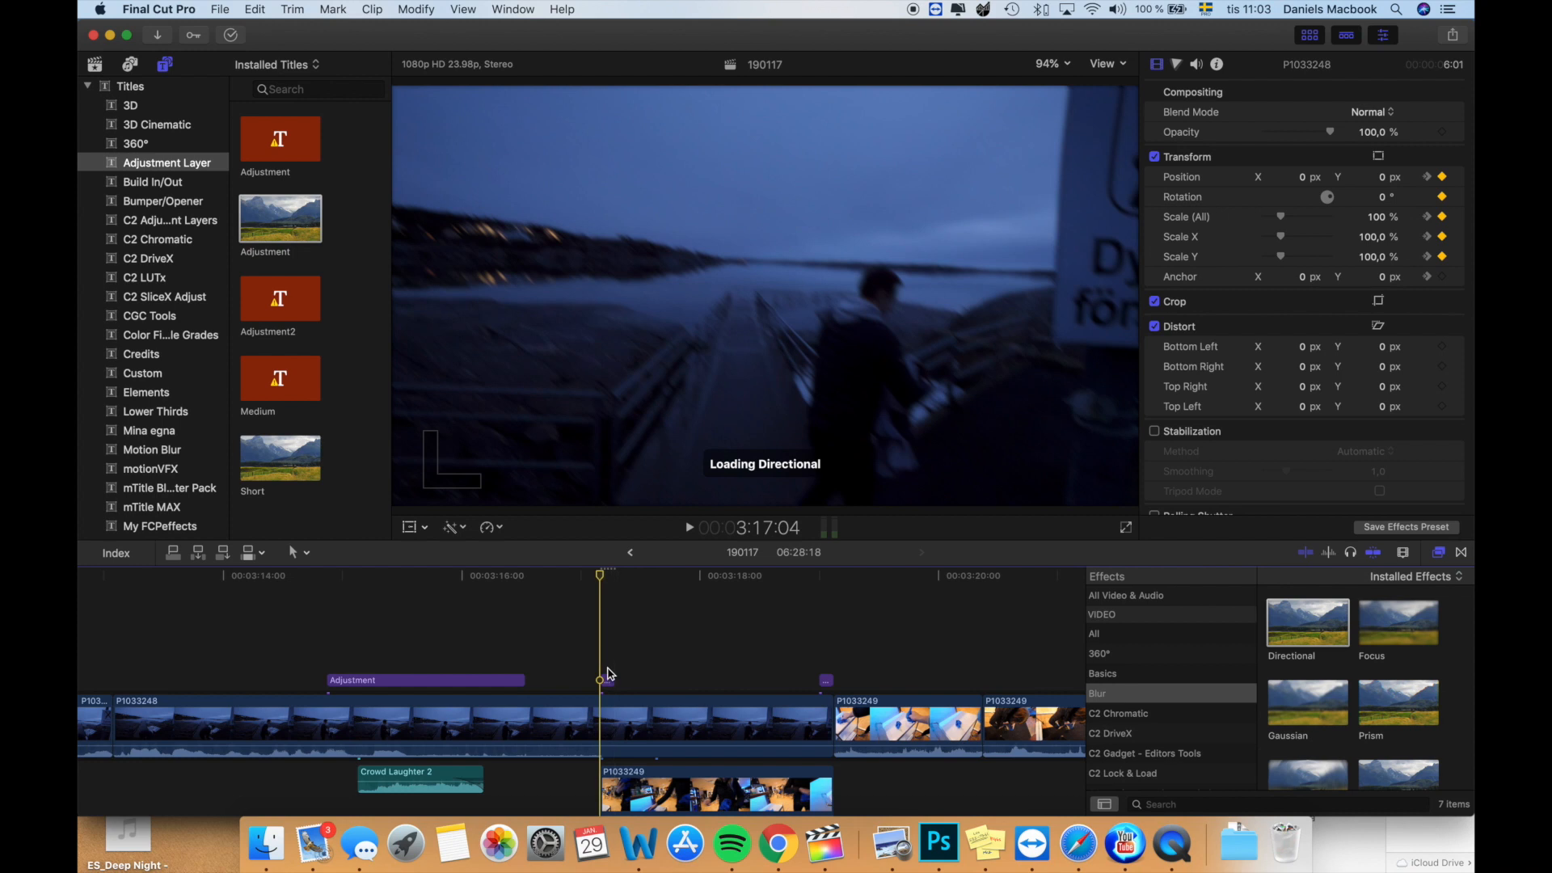
drag(798, 296, 787, 319)
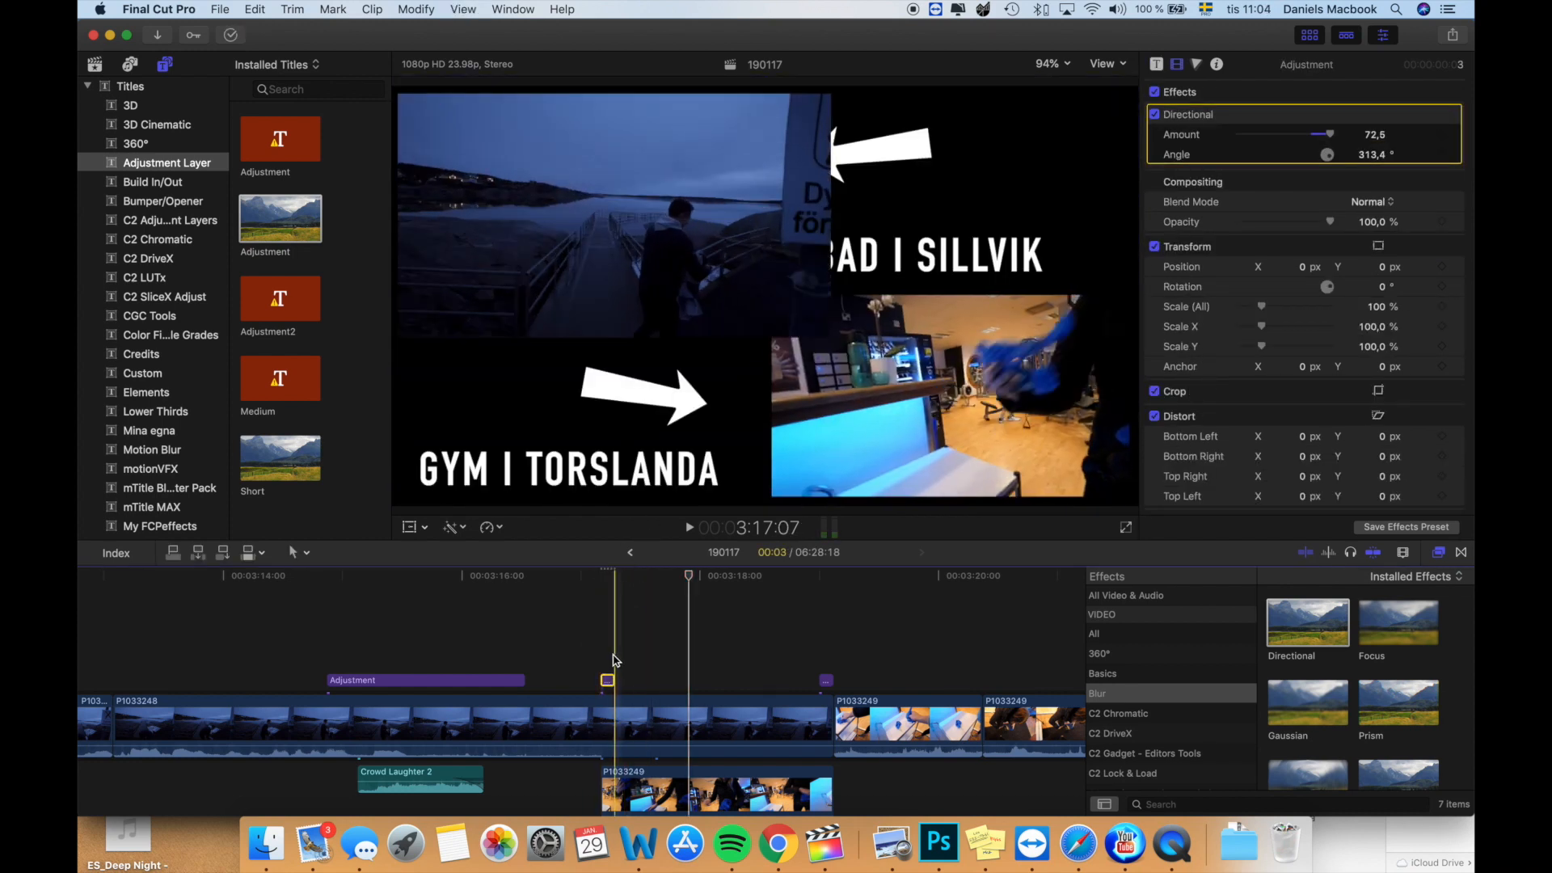
- Play back the whole split screen to review both blurred transitions, the titles and the arrows
click(612, 687)
click(607, 682)
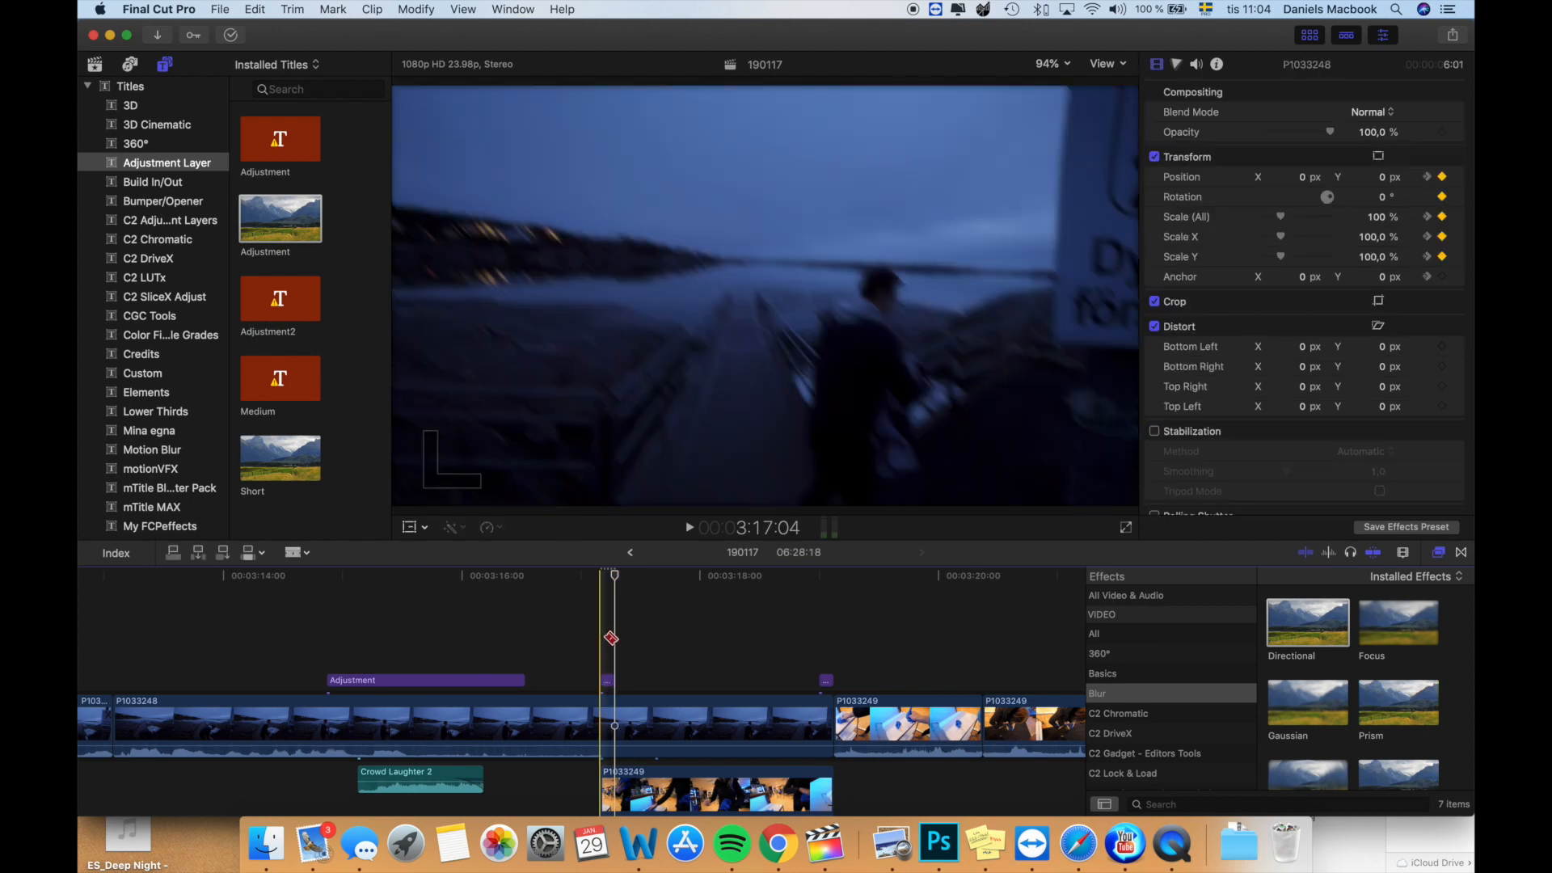
key(space)
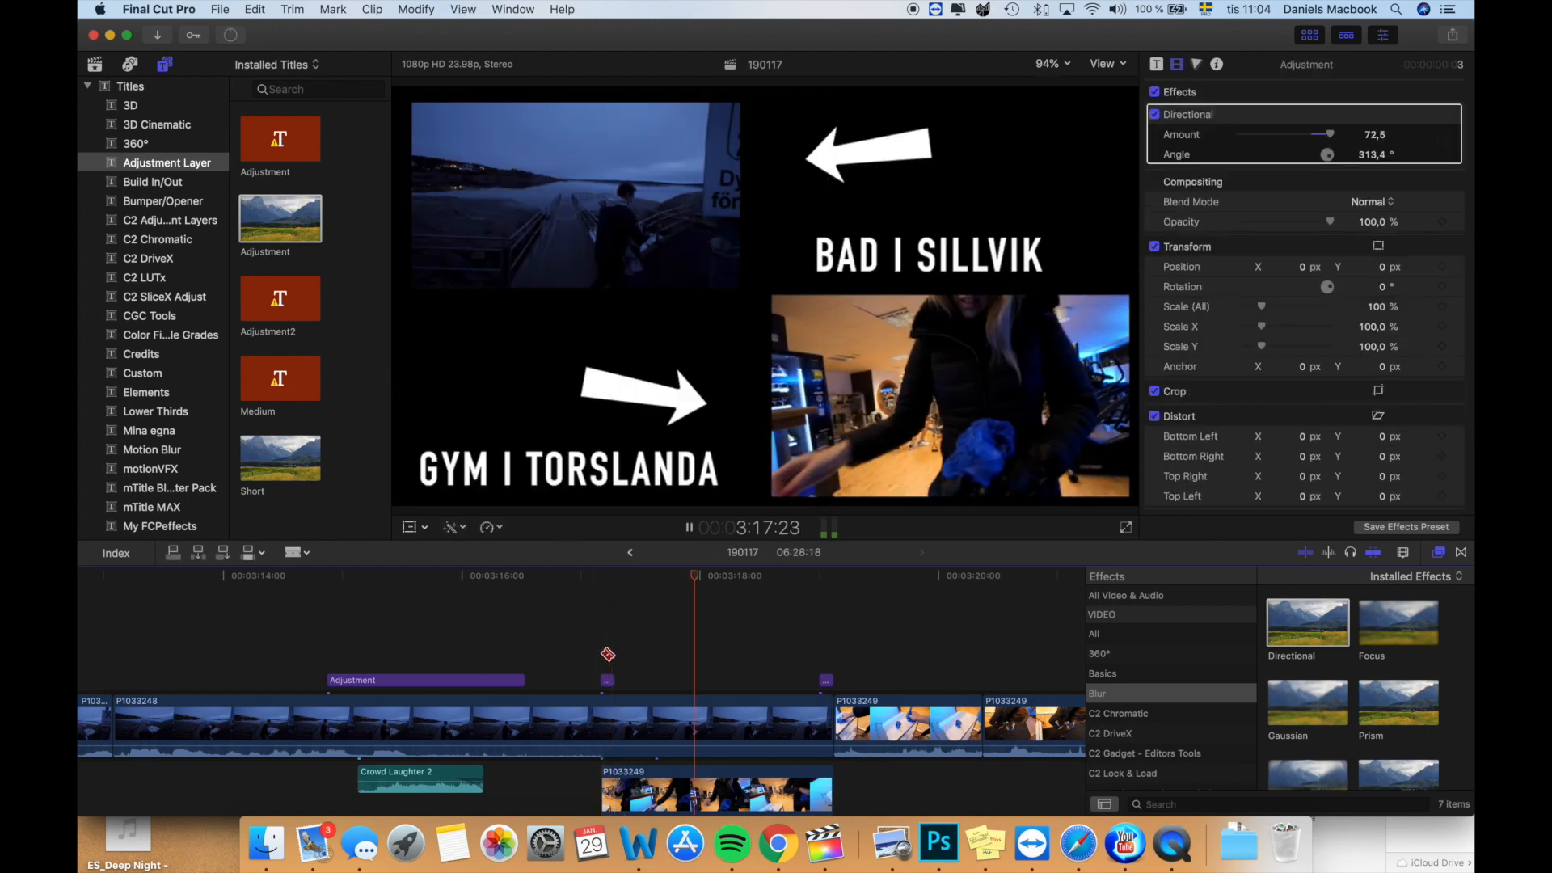
key(space)
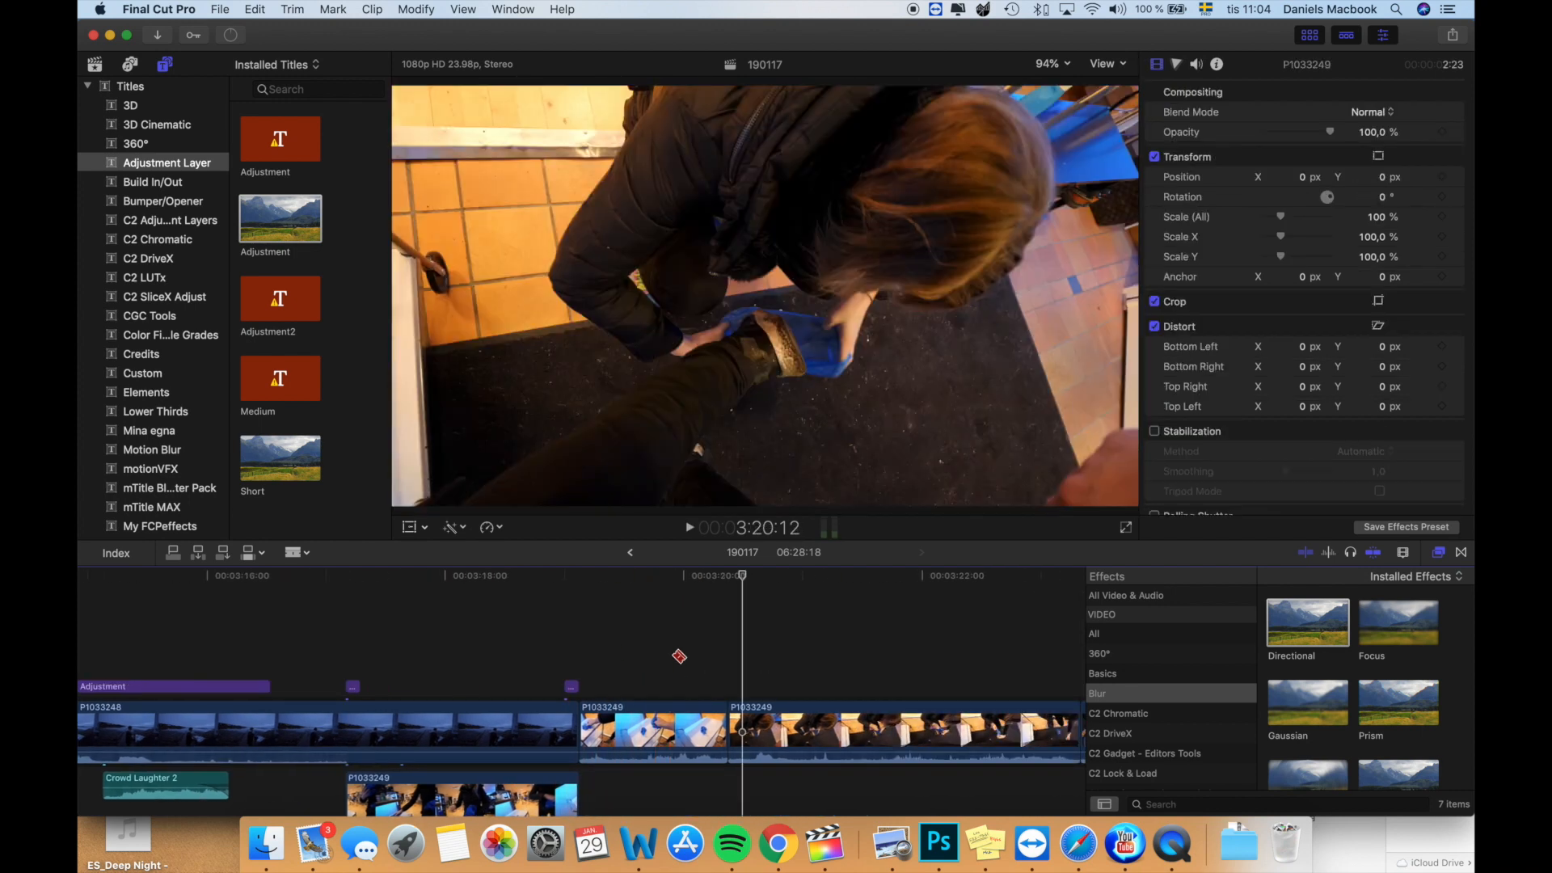